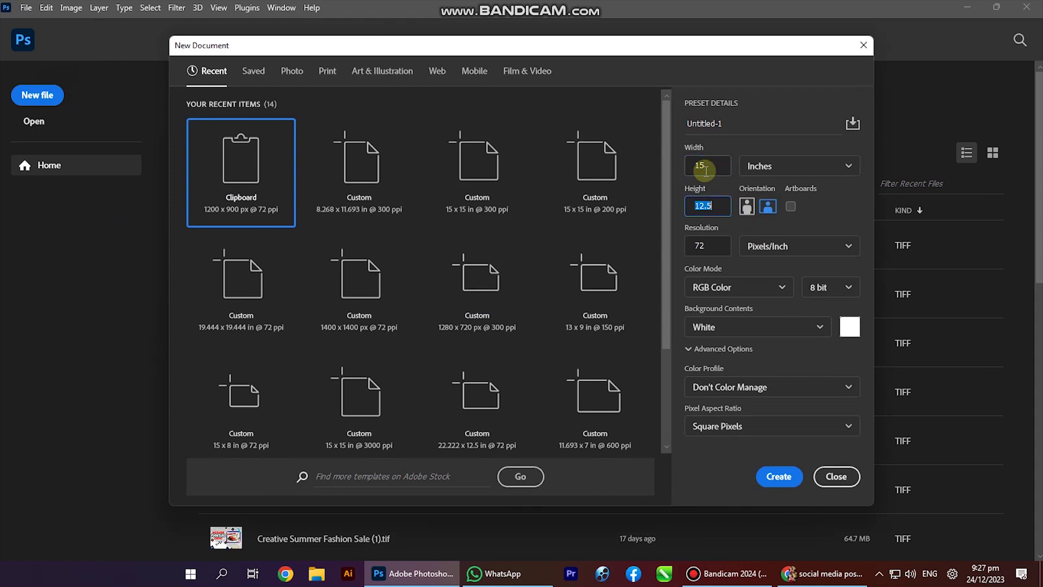
- Create a new blank document 15 by 15 inches at 300 pixels per inch
{"action": "left_click", "coordinate": [717, 250]}
{"action": "double_click", "coordinate": [716, 250]}
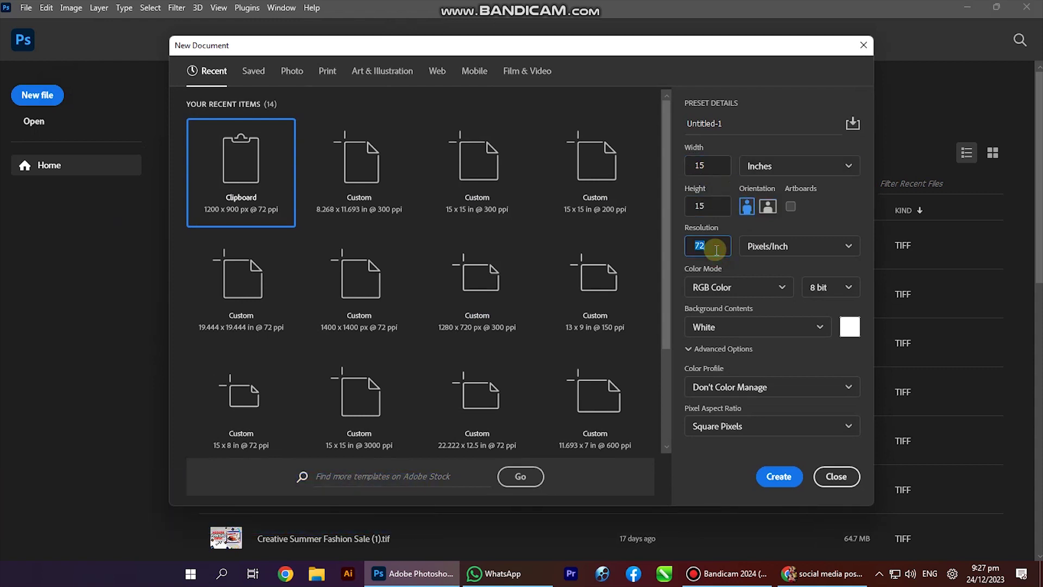
{"action": "left_click", "coordinate": [777, 477]}
- Paste the reference poster from the clipboard and scale it up to the full height of the canvas
{"action": "key", "text": "ctrl+v"}
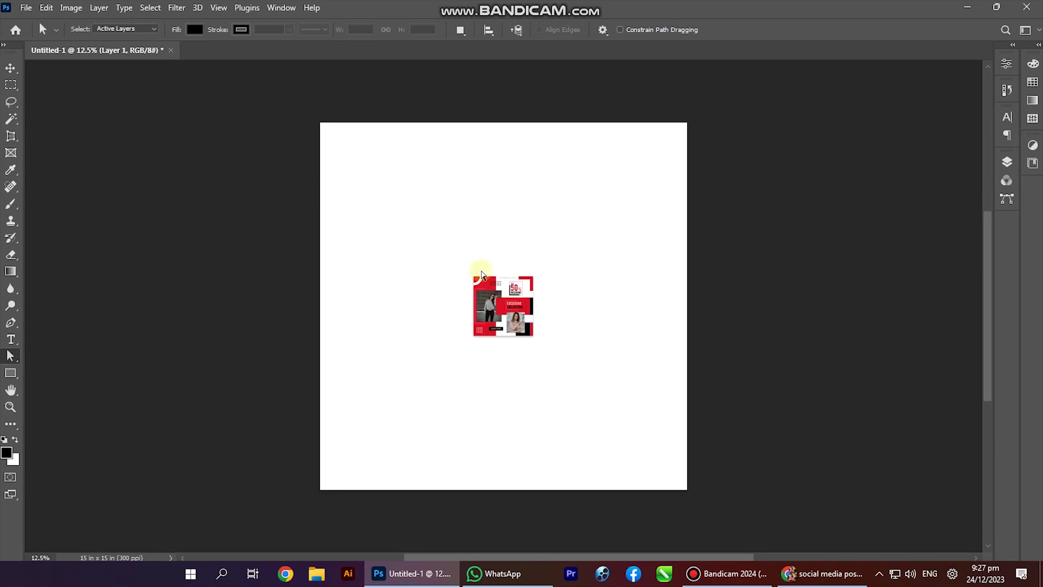
{"action": "key", "text": "ctrl+t"}
{"action": "left_click_drag", "start_coordinate": [506, 254], "coordinate": [506, 121]}
{"action": "key", "text": "Return"}
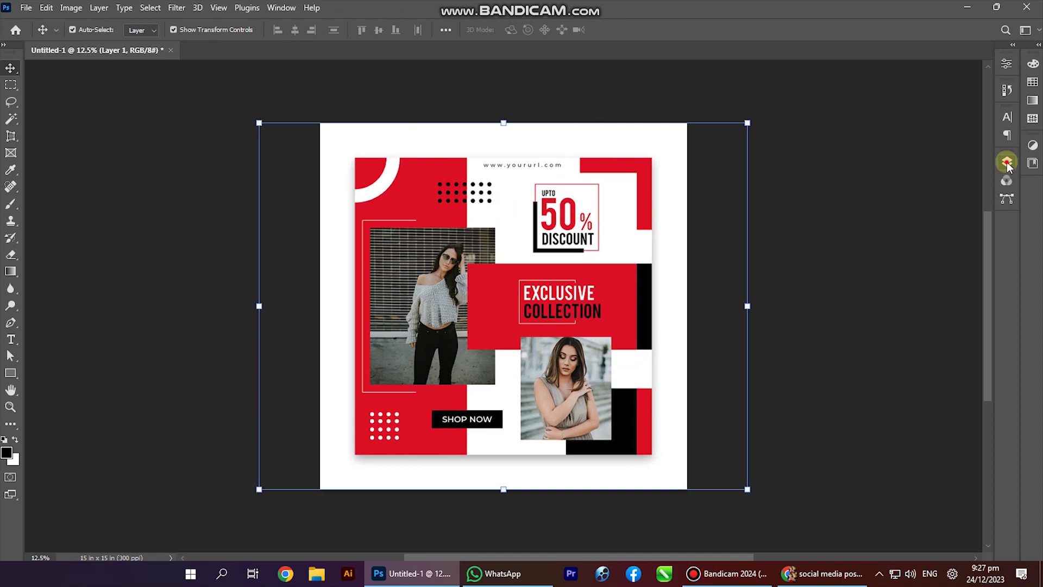
- Lock the pasted poster layer completely and make the Background layer active
{"action": "left_click", "coordinate": [1006, 163]}
{"action": "left_click", "coordinate": [927, 215]}
{"action": "key", "text": "z"}
{"action": "left_click_drag", "start_coordinate": [415, 232], "coordinate": [415, 262]}
{"action": "left_click", "coordinate": [11, 373]}
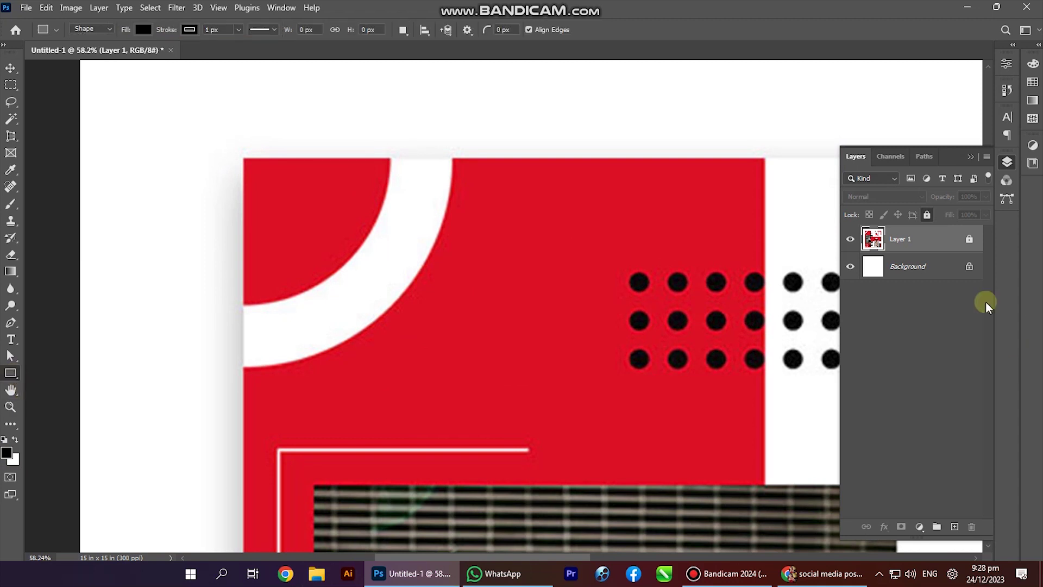
{"action": "left_click", "coordinate": [929, 276]}
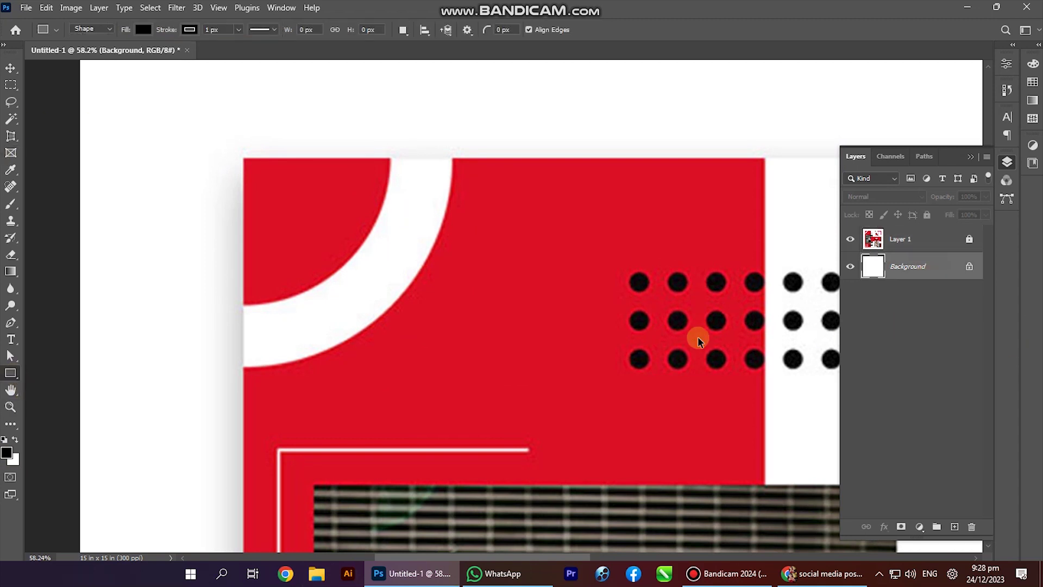
- Draw a circle shape about 473 px across over the white arc in the poster's upper-left corner
{"action": "scroll", "coordinate": [700, 341], "scroll_direction": "down", "scroll_amount": 5}
{"action": "key", "text": "z"}
{"action": "left_click_drag", "start_coordinate": [307, 113], "coordinate": [375, 320]}
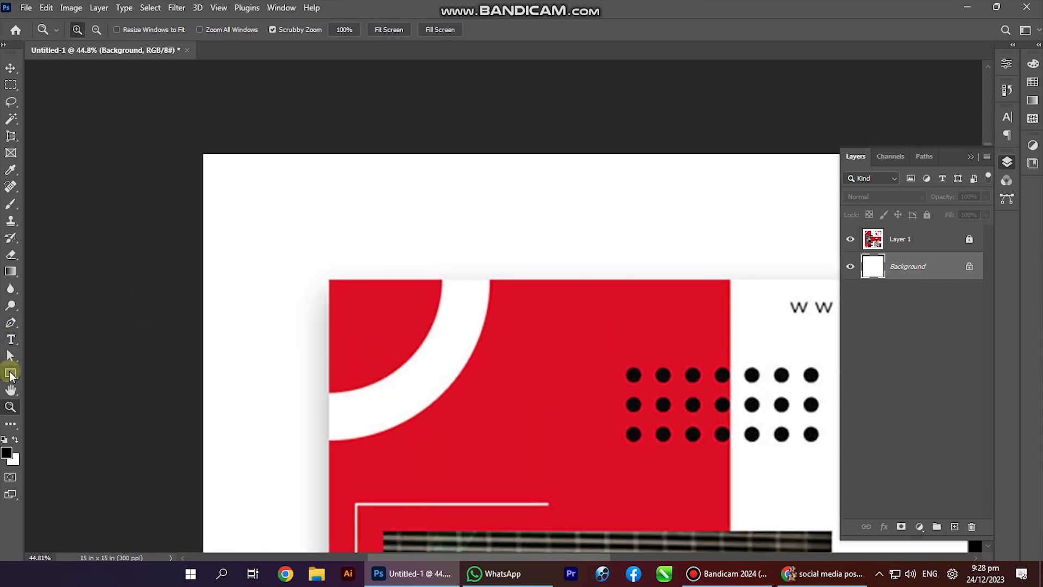
{"action": "right_click", "coordinate": [11, 375]}
{"action": "left_click", "coordinate": [53, 386]}
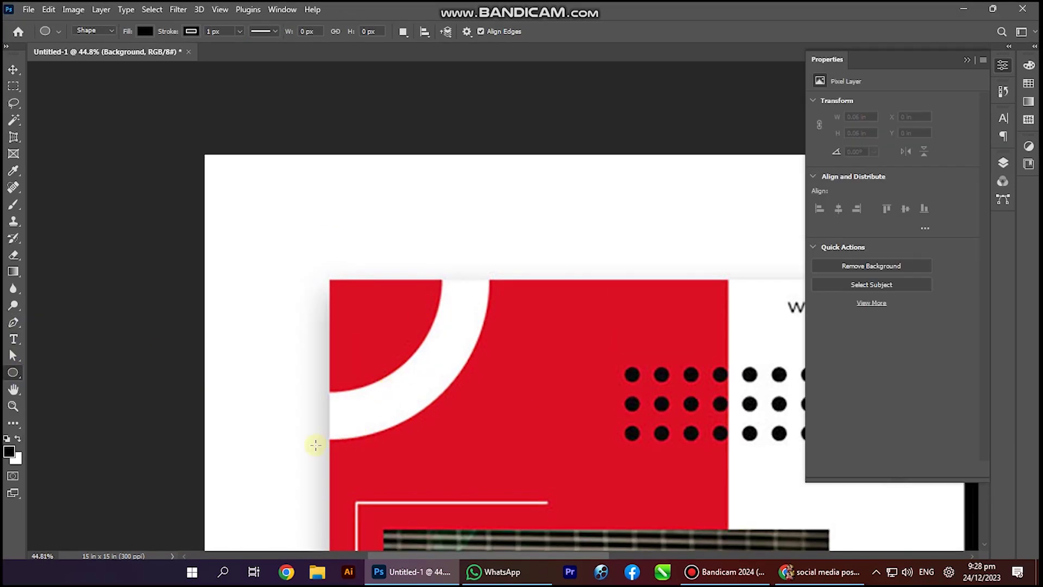
{"action": "mouse_move", "coordinate": [328, 438]}
{"action": "left_mouse_down"}
{"action": "mouse_move", "coordinate": [377, 275]}
{"action": "mouse_move", "coordinate": [466, 76]}
{"action": "left_mouse_up"}
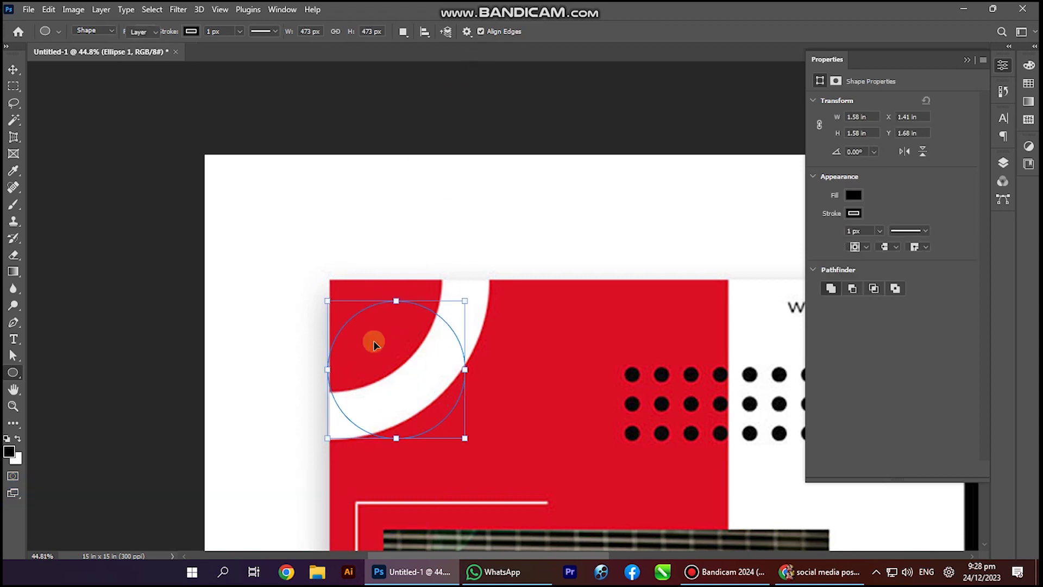
- Scale the circle to about 3.41 in and move it onto the outer edge of the poster's white corner arc
{"action": "key", "text": "v"}
{"action": "left_click_drag", "start_coordinate": [397, 299], "coordinate": [400, 148]}
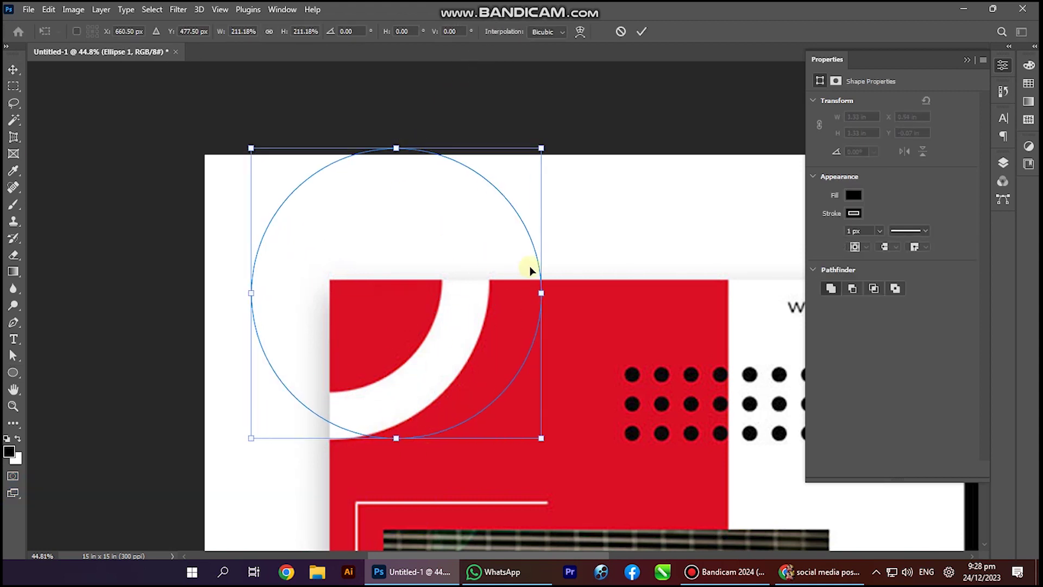
{"action": "left_click_drag", "start_coordinate": [540, 266], "coordinate": [482, 266]}
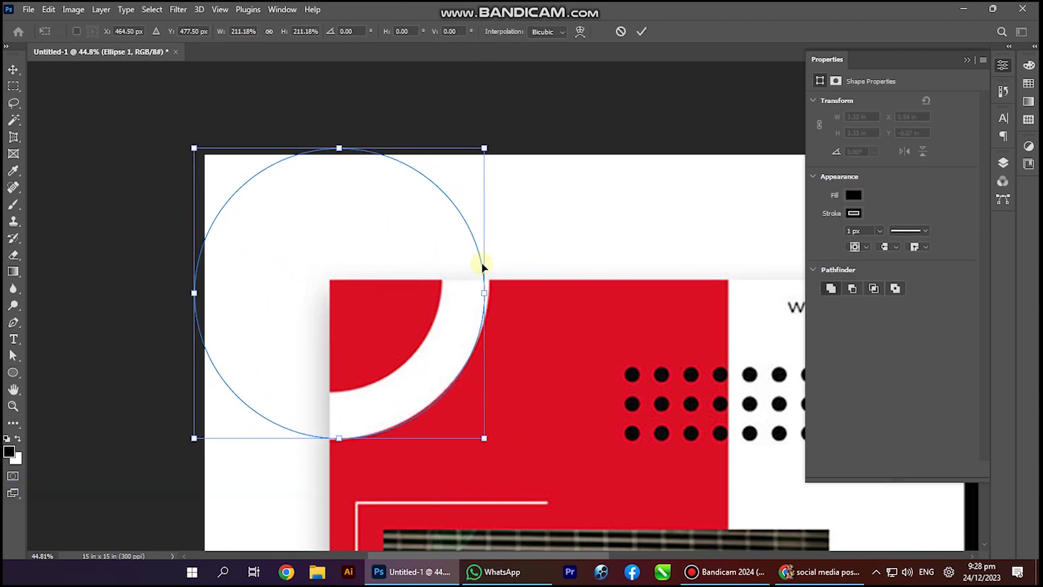
{"action": "left_click", "coordinate": [407, 280], "text": "alt"}
{"action": "left_click_drag", "start_coordinate": [356, 180], "coordinate": [334, 175]}
{"action": "key", "text": "Return"}
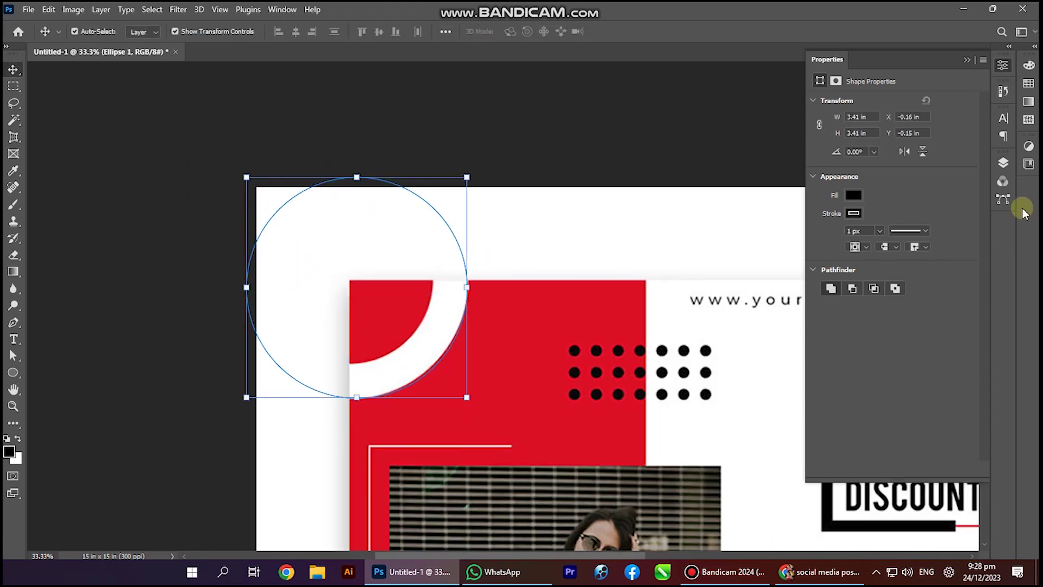
- Give the circle no fill and a white stroke about 138.40 px wide
{"action": "left_click", "coordinate": [853, 214]}
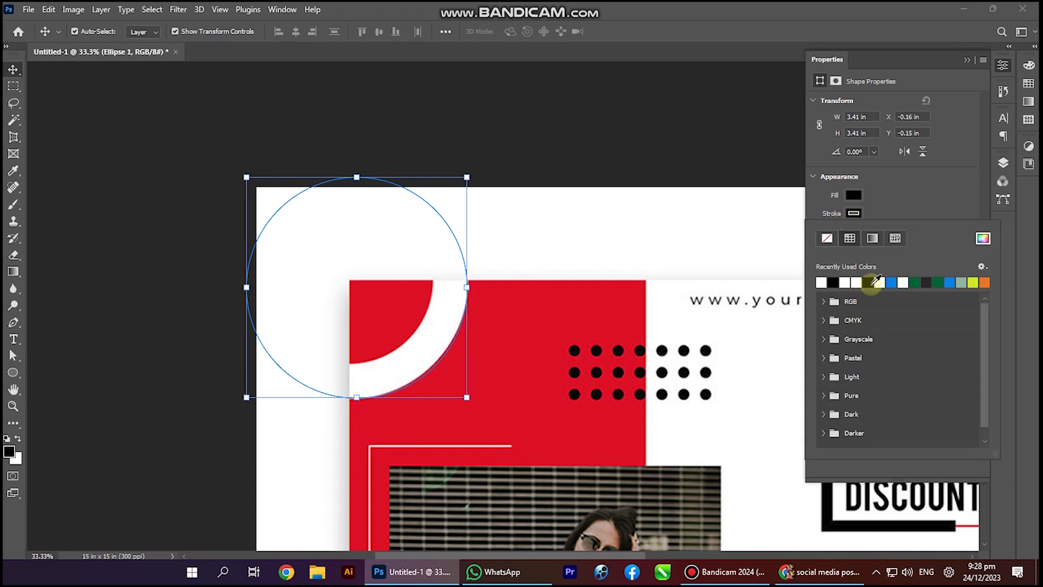
{"action": "left_click", "coordinate": [852, 196]}
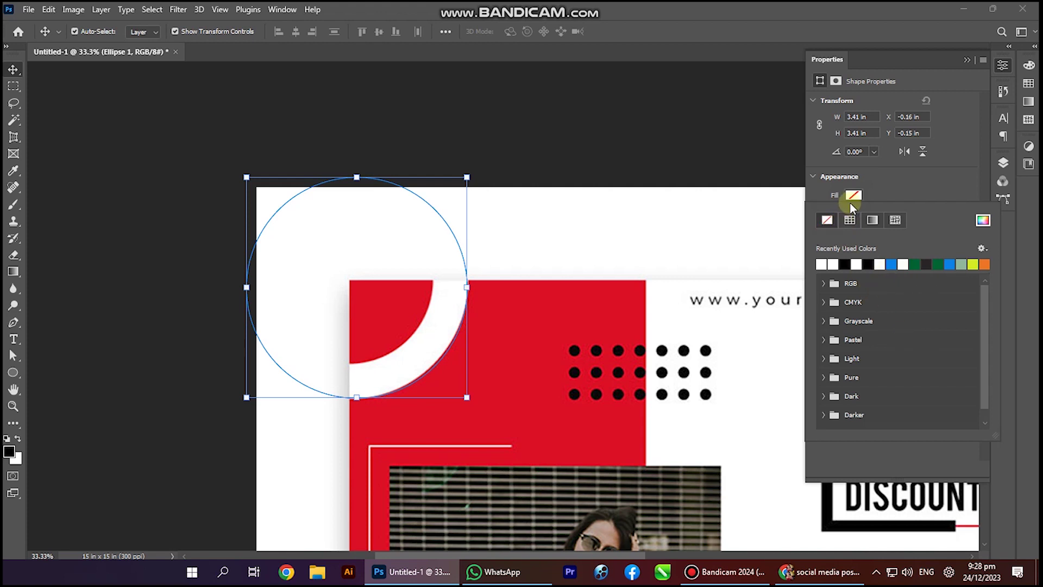
{"action": "left_click", "coordinate": [881, 200]}
{"action": "mouse_move", "coordinate": [910, 245]}
{"action": "left_mouse_down"}
{"action": "mouse_move", "coordinate": [925, 244]}
{"action": "mouse_move", "coordinate": [912, 244]}
{"action": "left_mouse_up"}
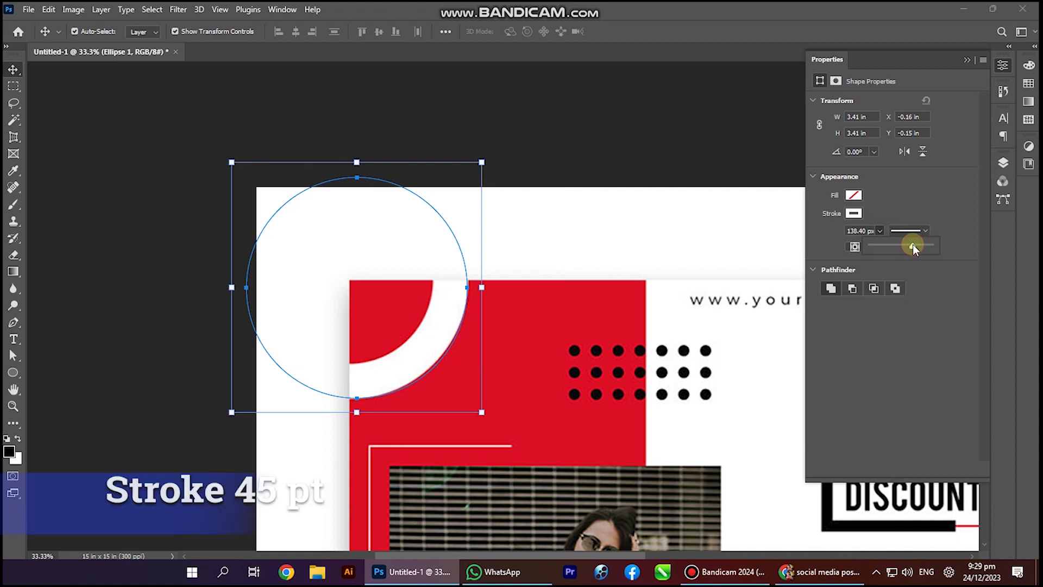
{"action": "left_click", "coordinate": [431, 444]}
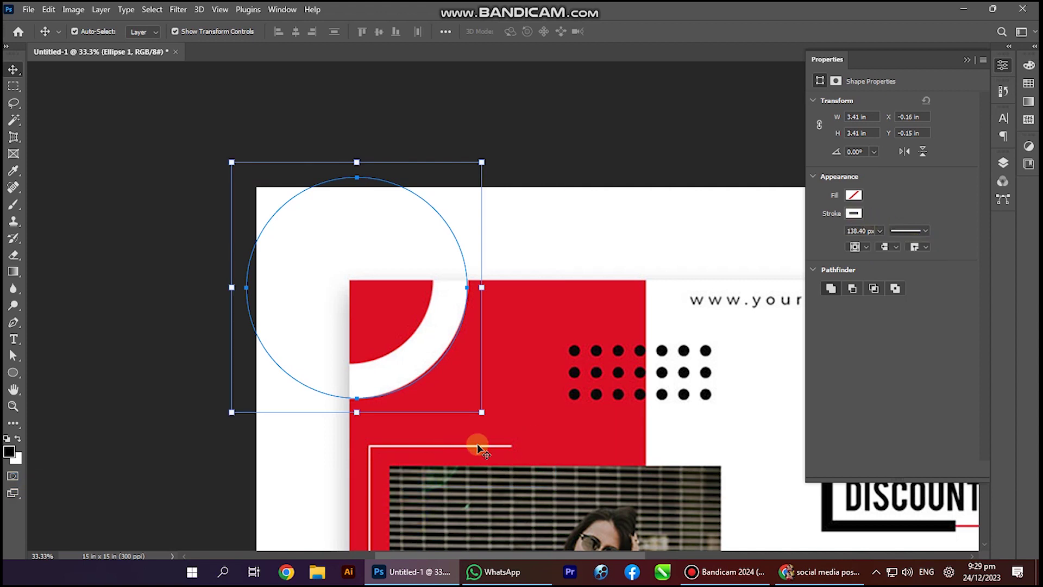
- Move the circle's layer above the reference poster layer
{"action": "left_click", "coordinate": [1004, 164]}
{"action": "left_click_drag", "start_coordinate": [941, 269], "coordinate": [943, 223]}
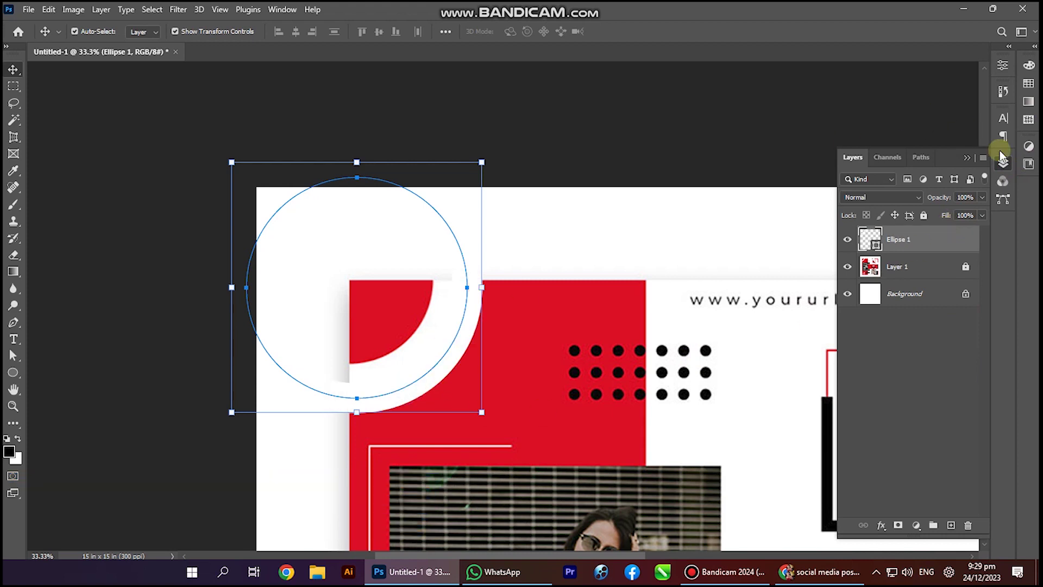
{"action": "left_click", "coordinate": [1003, 164]}
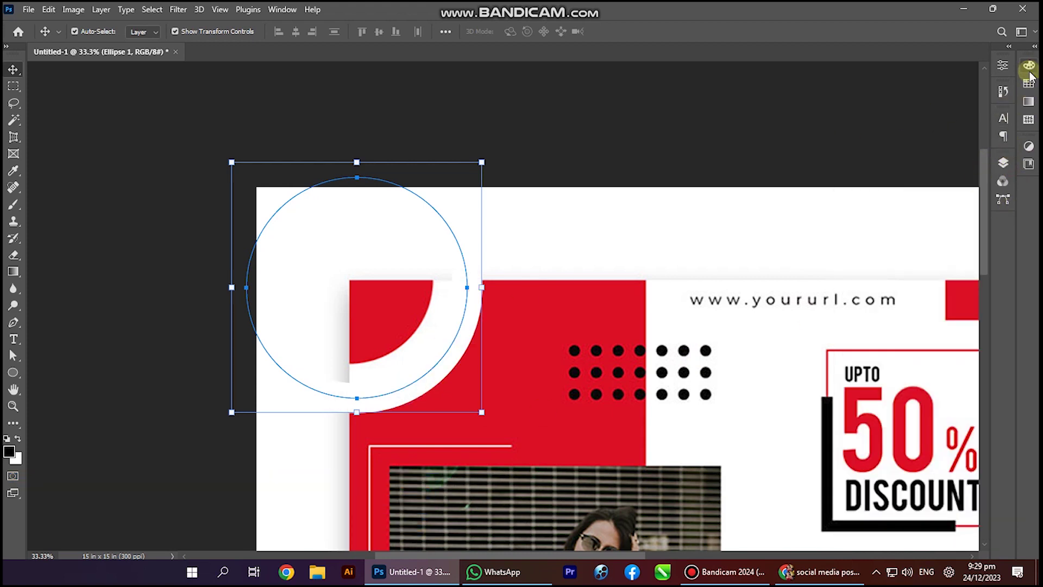
{"action": "left_click", "coordinate": [1003, 163]}
- Add a drop shadow to the circle layer with 100% opacity, 0 px distance, 30% spread and 18 px size, leaving Bevel & Emboss off
{"action": "right_click", "coordinate": [970, 234]}
{"action": "left_click", "coordinate": [854, 13]}
{"action": "right_click", "coordinate": [941, 243]}
{"action": "left_click", "coordinate": [776, 10]}
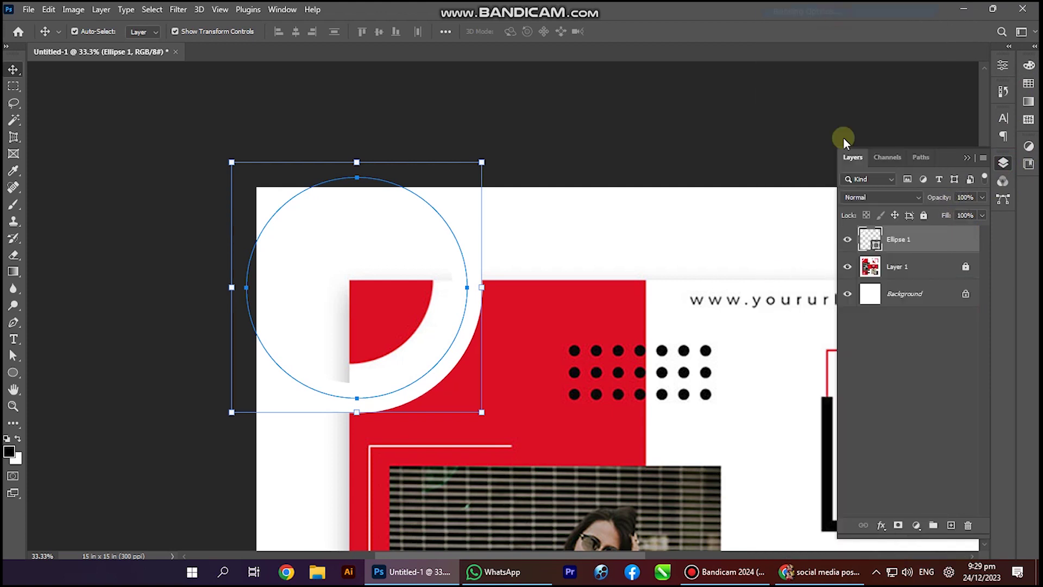
{"action": "left_click", "coordinate": [575, 218]}
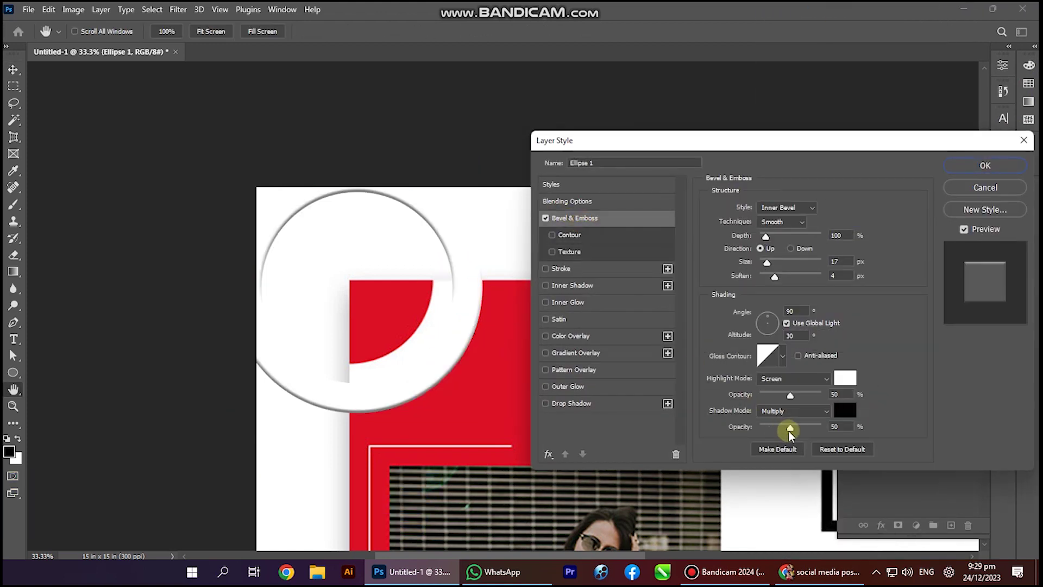
{"action": "left_click", "coordinate": [546, 217]}
{"action": "left_click", "coordinate": [599, 404]}
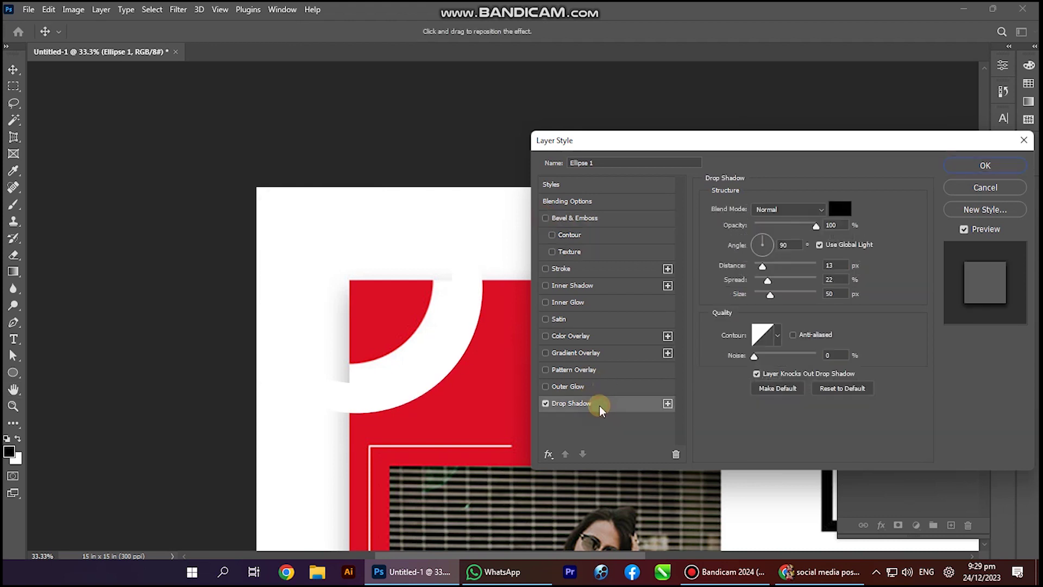
{"action": "mouse_move", "coordinate": [770, 295]}
{"action": "left_mouse_down"}
{"action": "mouse_move", "coordinate": [759, 293]}
{"action": "mouse_move", "coordinate": [768, 272]}
{"action": "mouse_move", "coordinate": [756, 267]}
{"action": "mouse_move", "coordinate": [775, 283]}
{"action": "left_mouse_up"}
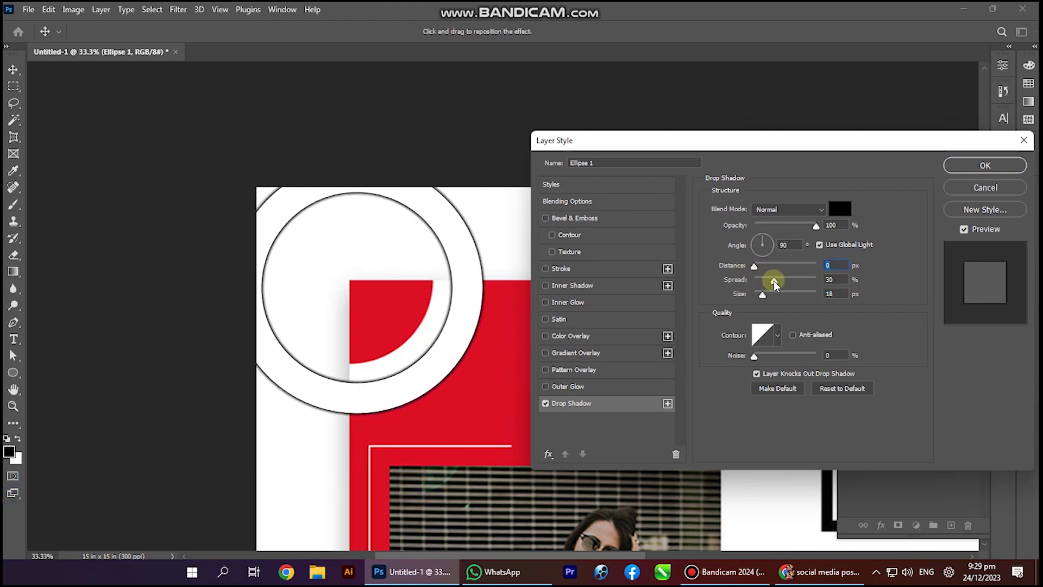
{"action": "left_click", "coordinate": [984, 165]}
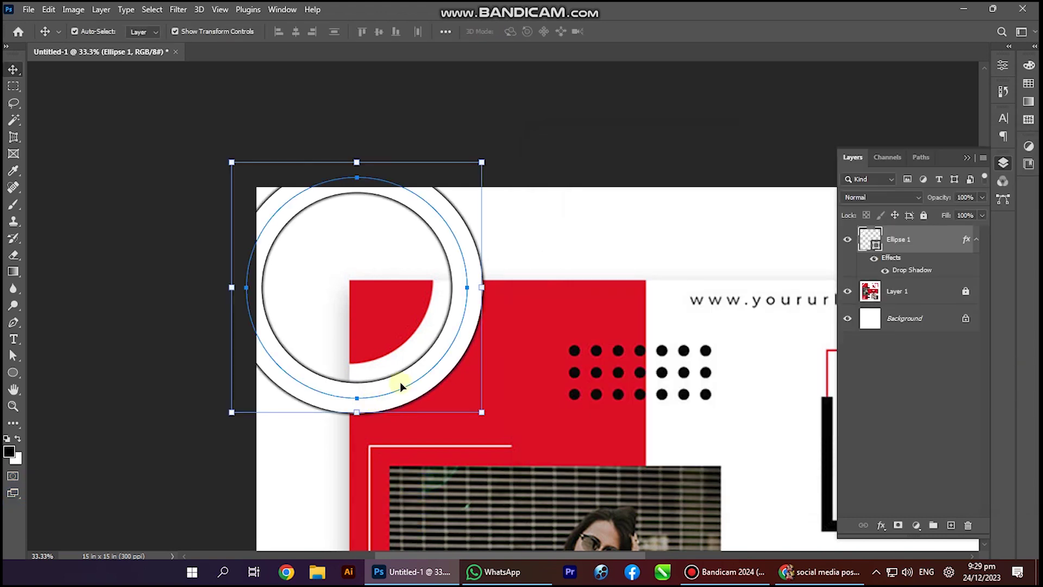
- Set the circle's stroke width to 135 px and align the stroke to the inside
{"action": "left_click", "coordinate": [13, 372]}
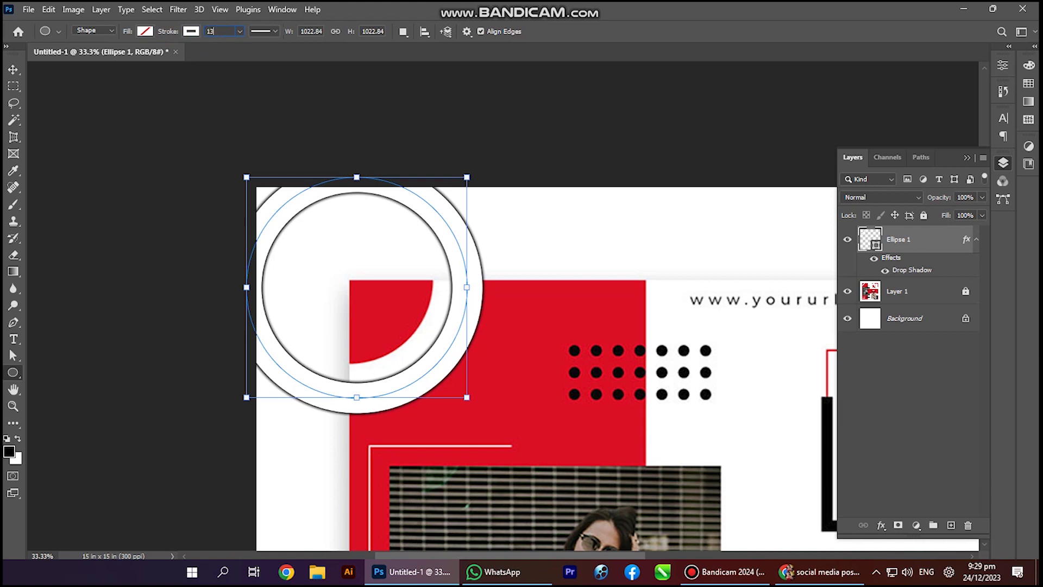
{"action": "key", "text": "v"}
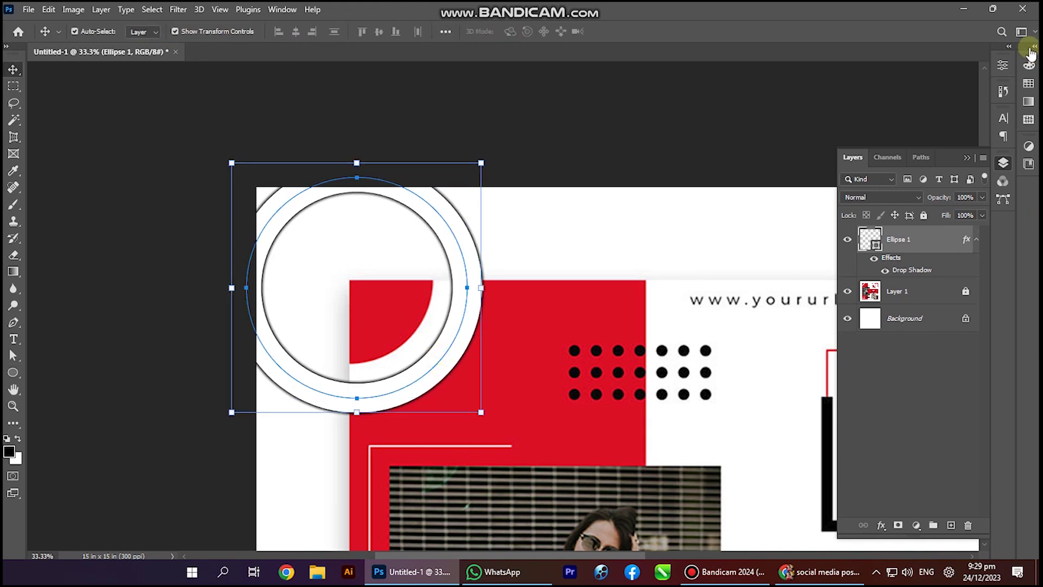
{"action": "left_click", "coordinate": [1004, 70]}
{"action": "left_click", "coordinate": [863, 247]}
{"action": "left_click", "coordinate": [868, 260]}
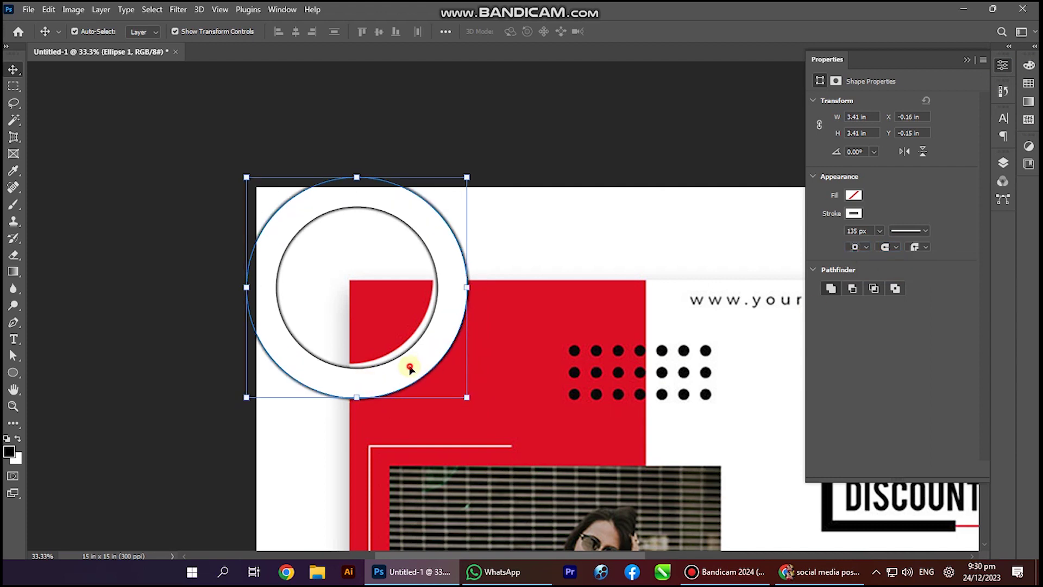
- Enlarge the ring to about 3.97 in and reposition it to follow the poster's white corner arc
{"action": "left_click_drag", "start_coordinate": [410, 368], "coordinate": [406, 364]}
{"action": "left_click_drag", "start_coordinate": [463, 283], "coordinate": [470, 281]}
{"action": "left_click_drag", "start_coordinate": [443, 330], "coordinate": [436, 324]}
{"action": "left_click_drag", "start_coordinate": [464, 395], "coordinate": [473, 401]}
{"action": "left_click_drag", "start_coordinate": [438, 366], "coordinate": [430, 359]}
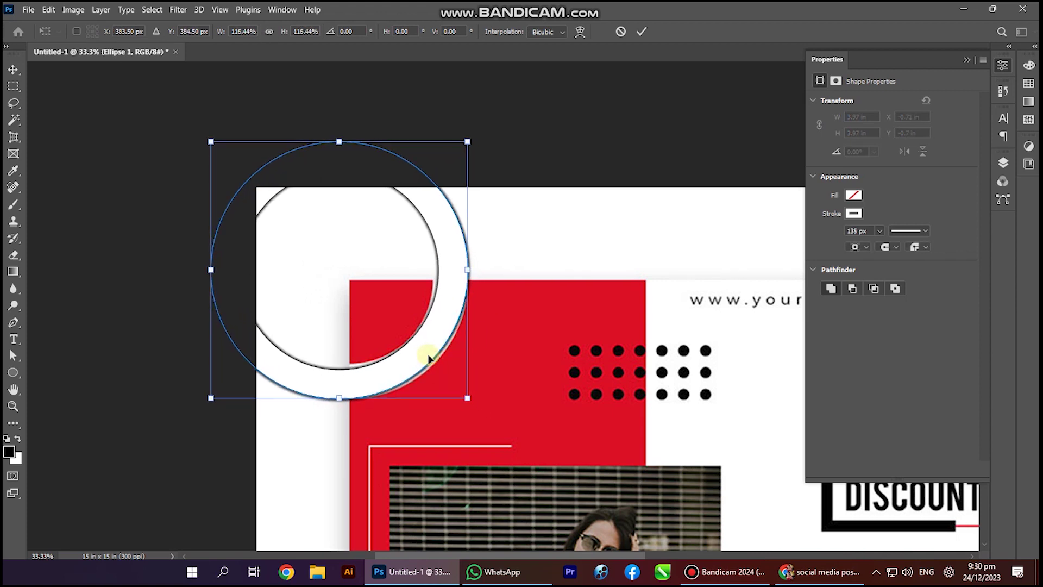
{"action": "key", "text": "Return"}
- Set the ring's stroke width to 160 px and nudge the ring into line with the reference arc
{"action": "key", "text": "ctrl+0"}
{"action": "left_click", "coordinate": [863, 230]}
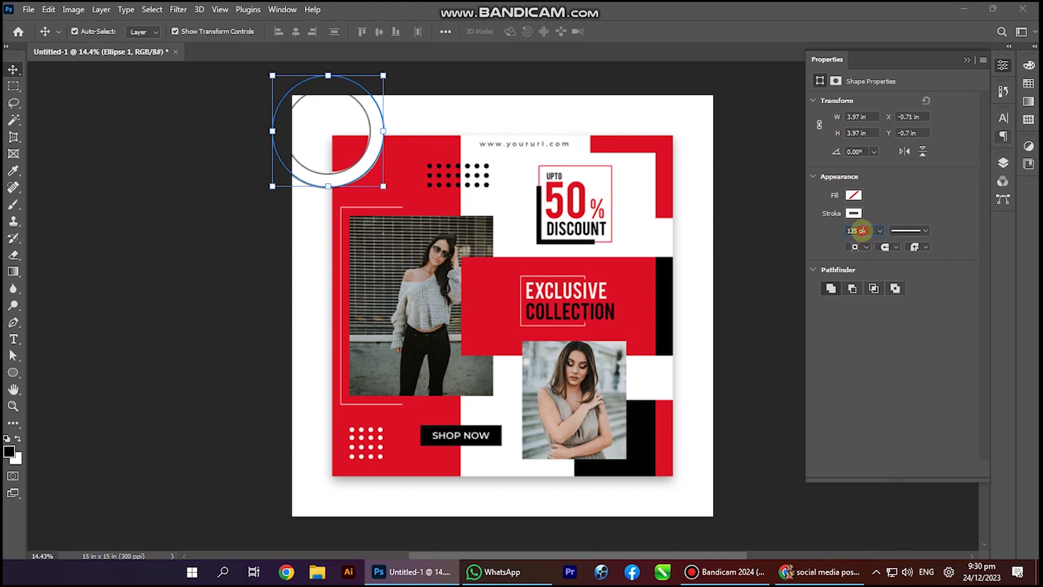
{"action": "type", "text": "140"}
{"action": "key", "text": "Return"}
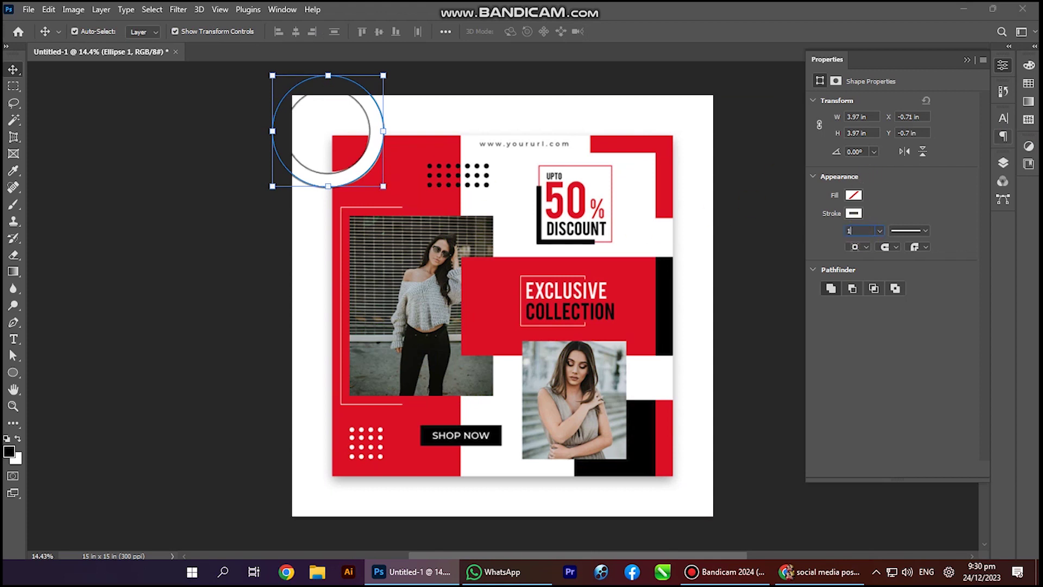
{"action": "left_click_drag", "start_coordinate": [362, 163], "coordinate": [364, 164]}
- Draw a square shape about 885 px wide over the red bracket in the poster's upper-right corner
{"action": "key", "text": "z"}
{"action": "left_click_drag", "start_coordinate": [466, 310], "coordinate": [512, 198]}
{"action": "left_click_drag", "start_coordinate": [512, 198], "coordinate": [275, 277]}
{"action": "left_click", "coordinate": [328, 301]}
{"action": "scroll", "coordinate": [382, 349], "scroll_direction": "down", "scroll_amount": 1}
{"action": "key", "text": "z"}
{"action": "left_click_drag", "start_coordinate": [441, 197], "coordinate": [471, 249]}
{"action": "left_click_drag", "start_coordinate": [487, 298], "coordinate": [524, 369]}
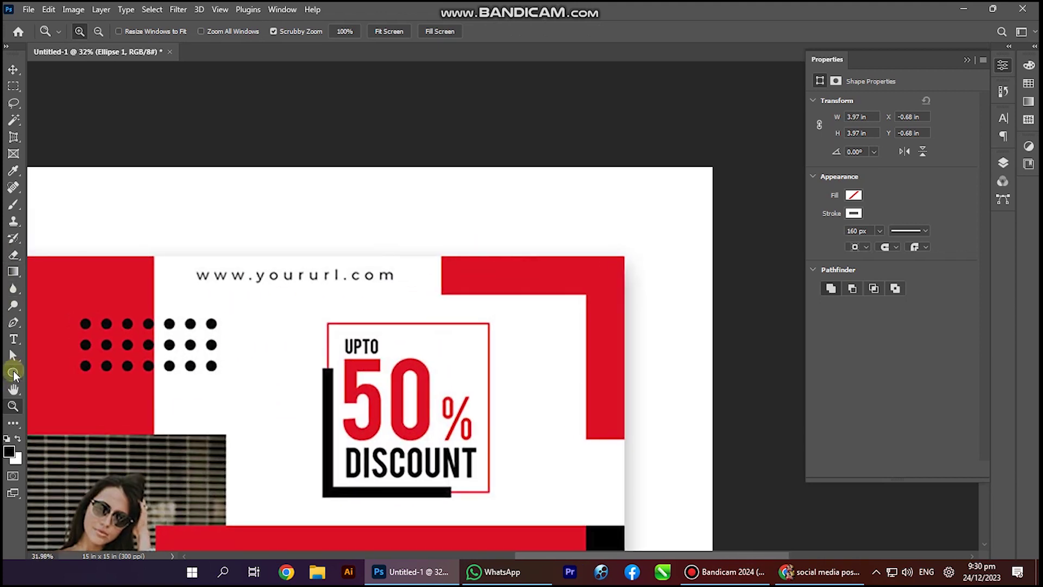
{"action": "right_click", "coordinate": [16, 370]}
{"action": "left_click", "coordinate": [28, 370]}
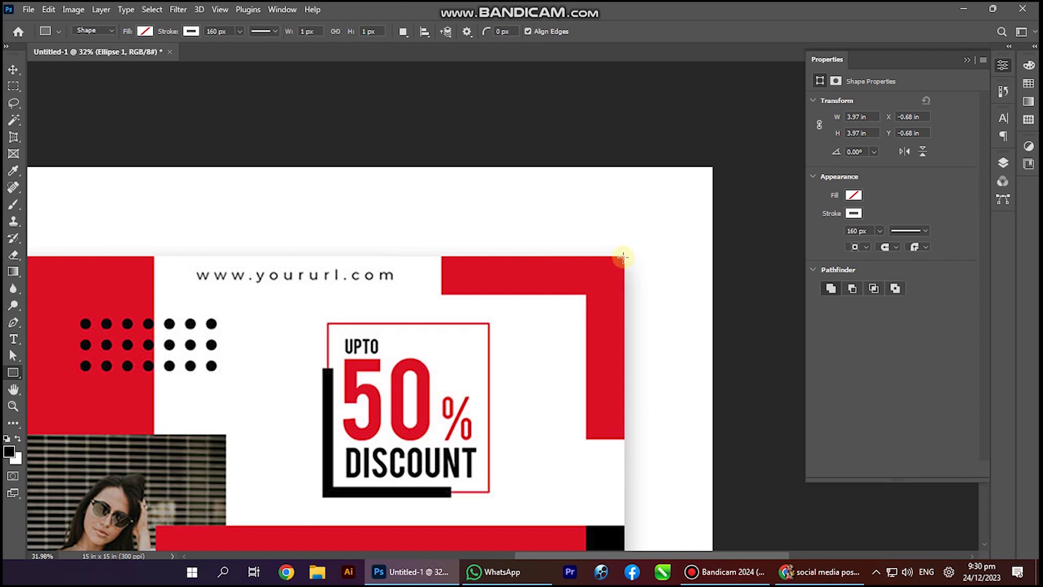
{"action": "mouse_move", "coordinate": [623, 257]}
{"action": "left_mouse_down"}
{"action": "mouse_move", "coordinate": [582, 323]}
{"action": "mouse_move", "coordinate": [438, 459]}
{"action": "mouse_move", "coordinate": [442, 438]}
{"action": "left_mouse_up"}
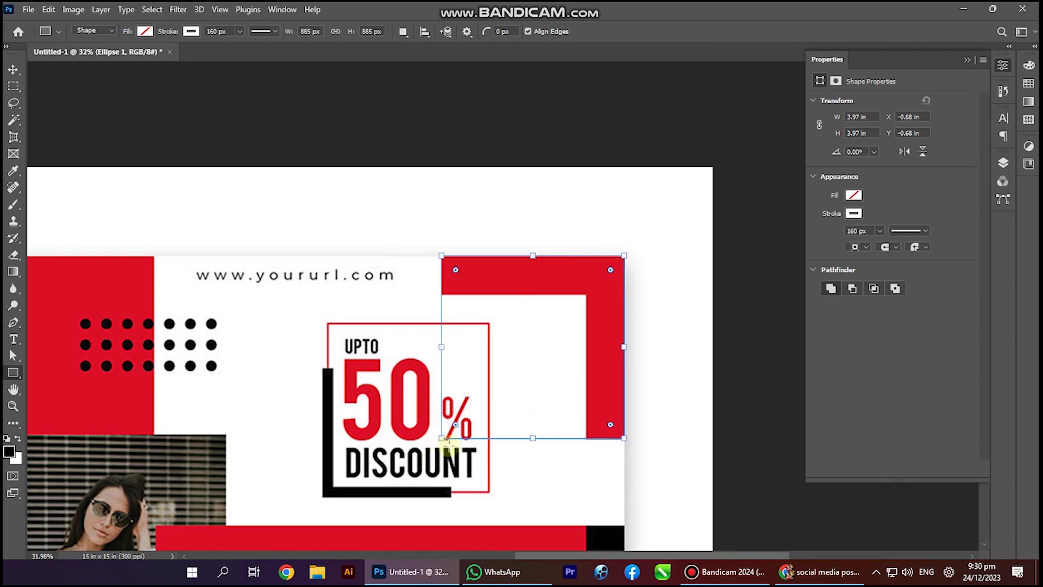
{"action": "key", "text": "v"}
- Change the square's stroke colour to pure red, keeping the fill empty
{"action": "left_click", "coordinate": [1004, 162]}
{"action": "left_click_drag", "start_coordinate": [595, 278], "coordinate": [584, 284]}
{"action": "key", "text": "ctrl+z"}
{"action": "double_click", "coordinate": [876, 247]}
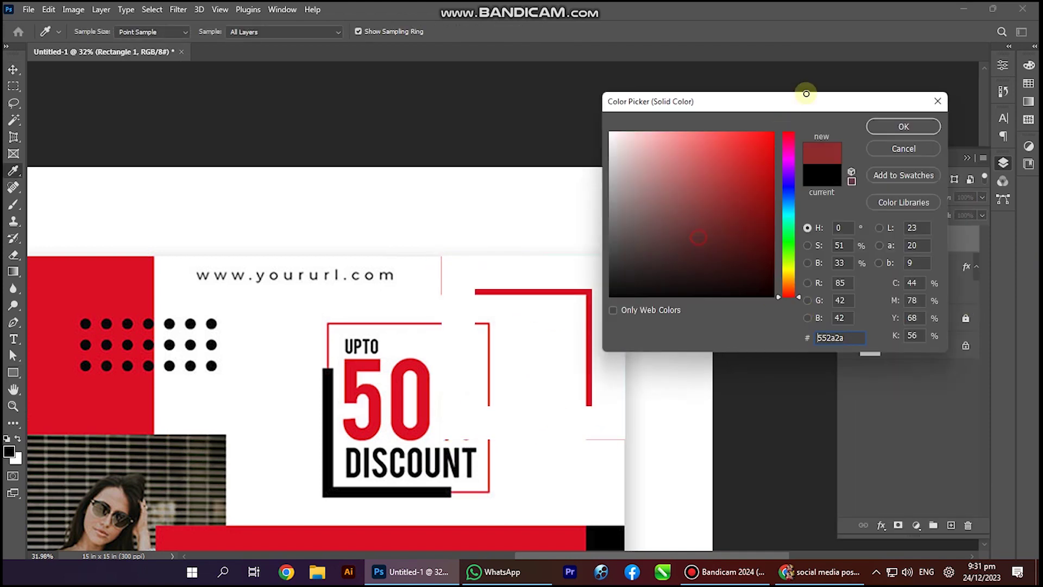
{"action": "left_click", "coordinate": [899, 126]}
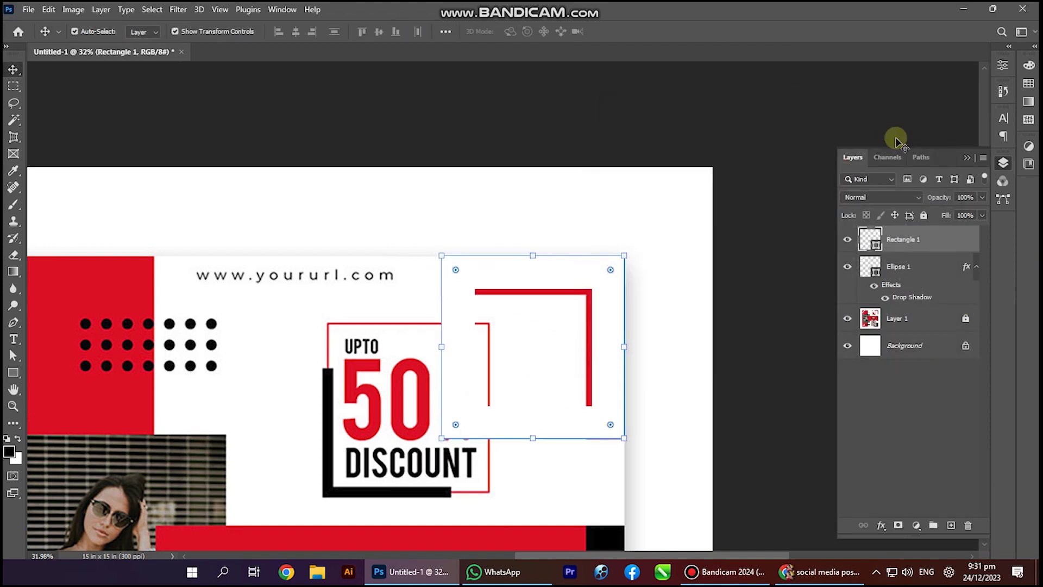
{"action": "left_click", "coordinate": [1003, 65]}
{"action": "left_click", "coordinate": [852, 213]}
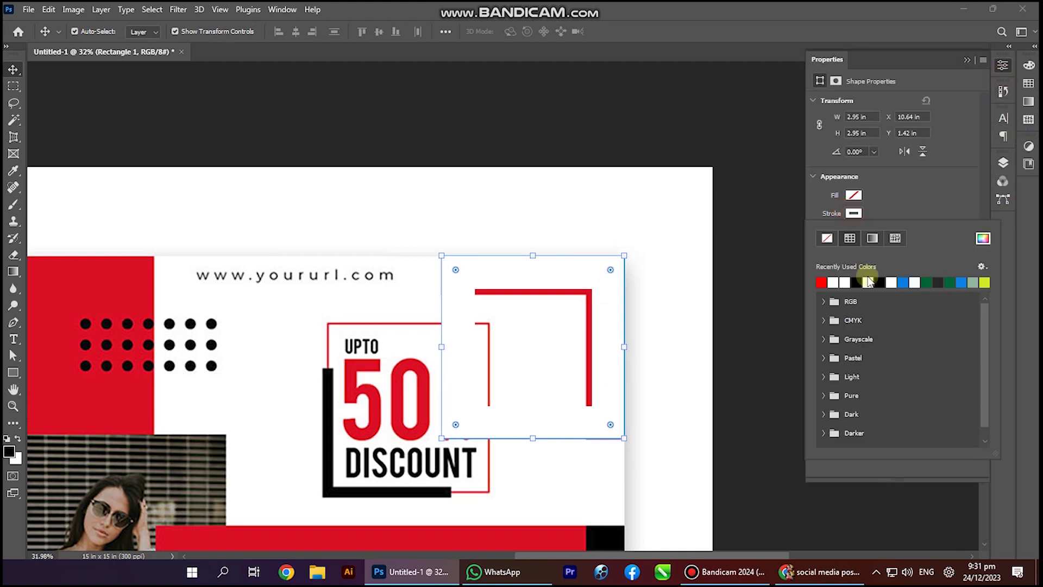
{"action": "left_click", "coordinate": [822, 283]}
{"action": "left_click", "coordinate": [567, 350]}
{"action": "left_click", "coordinate": [380, 473]}
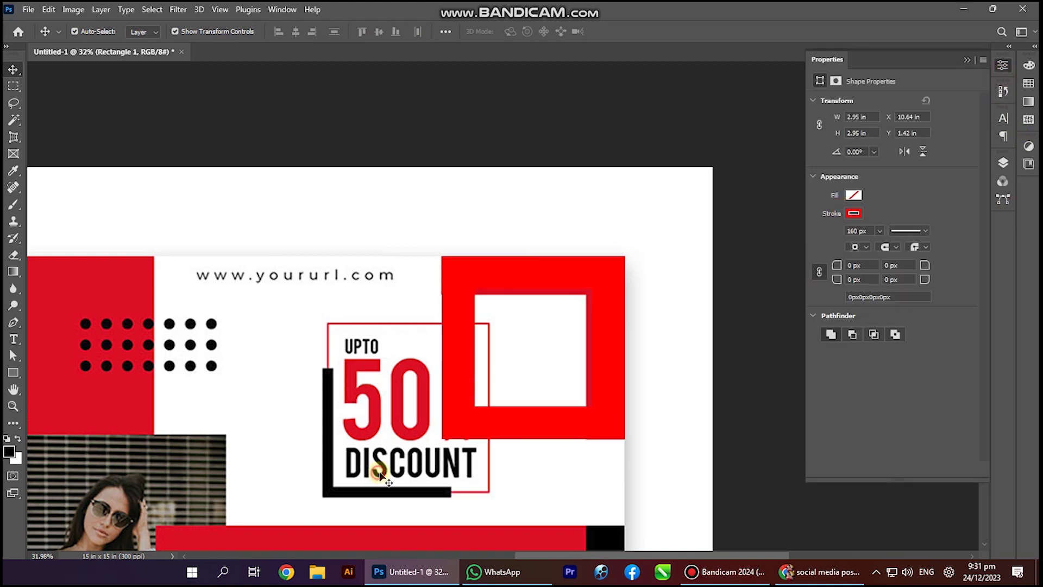
- Delete the red square's lower-left anchor point, converting it to a regular path that leaves an L-shaped corner bracket
{"action": "key", "text": "a"}
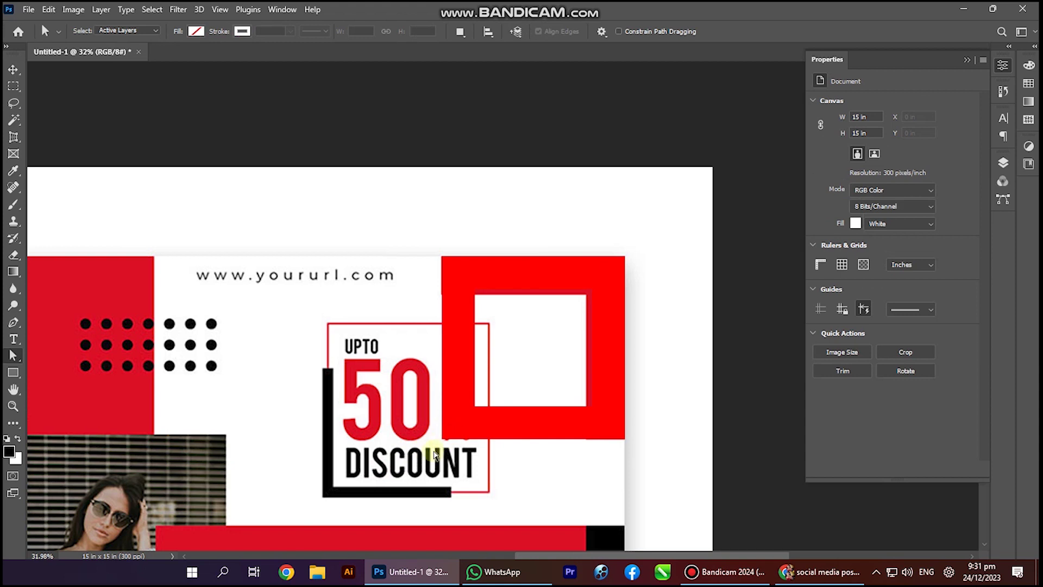
{"action": "left_click", "coordinate": [1003, 162]}
{"action": "left_click", "coordinate": [915, 245]}
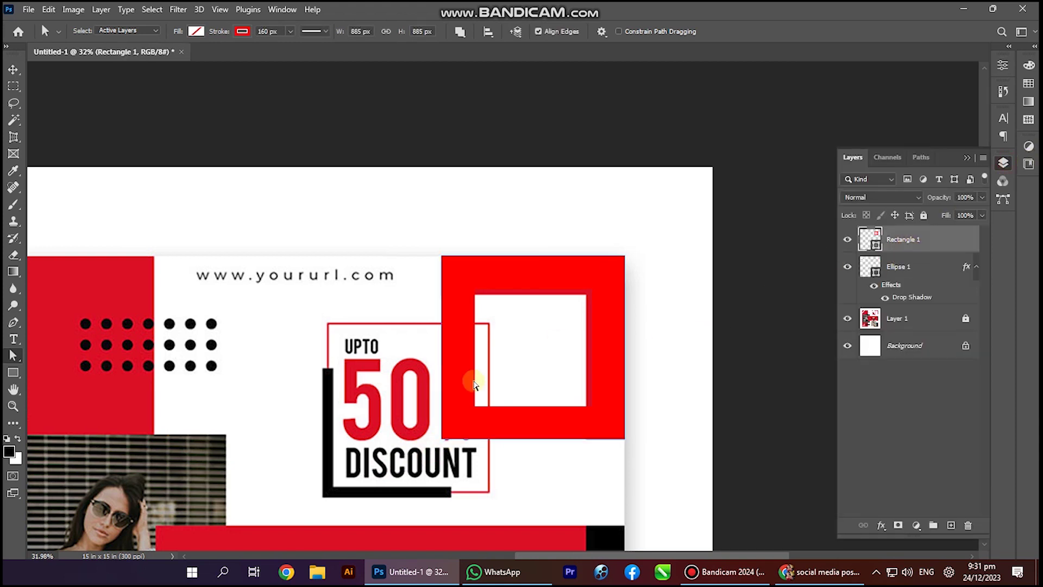
{"action": "left_click", "coordinate": [441, 438]}
{"action": "key", "text": "Delete"}
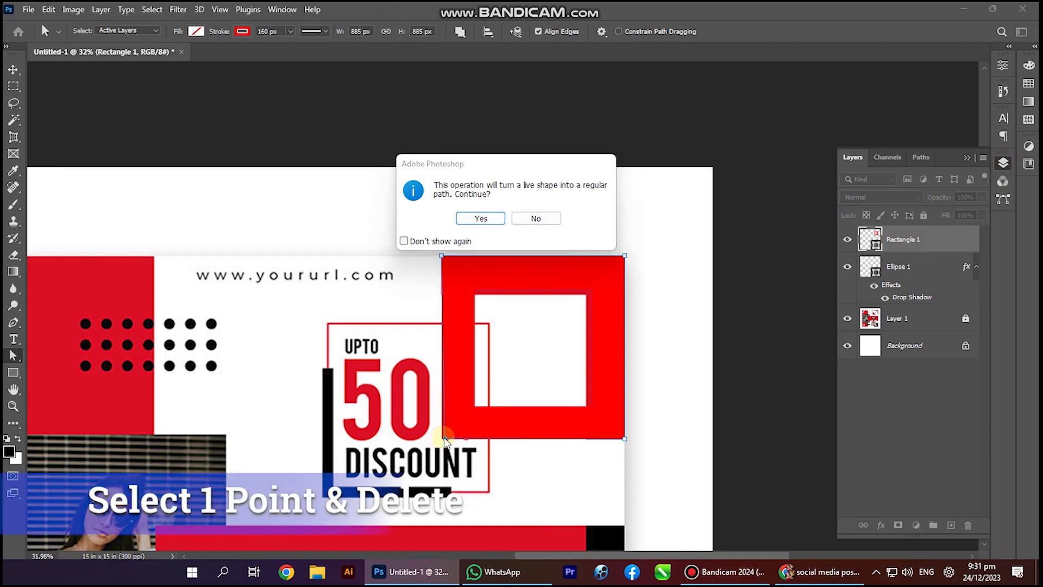
{"action": "key", "text": "Return"}
{"action": "key", "text": "Delete"}
{"action": "left_click", "coordinate": [462, 239]}
{"action": "left_click", "coordinate": [466, 217]}
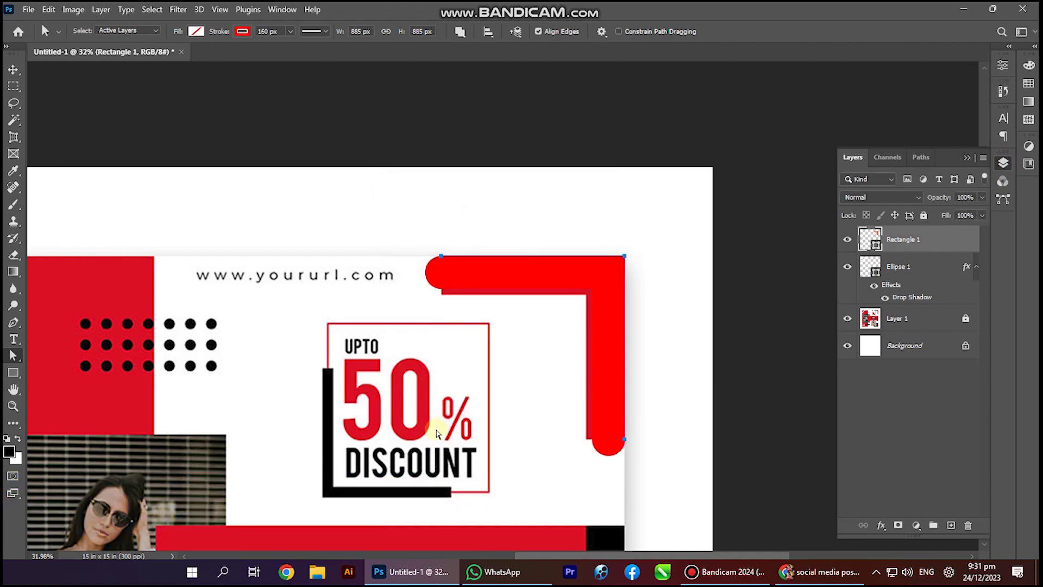
- Examine the discount box, exclusive collection band and lower-right colour blocks of the reference poster
{"action": "key", "text": "v"}
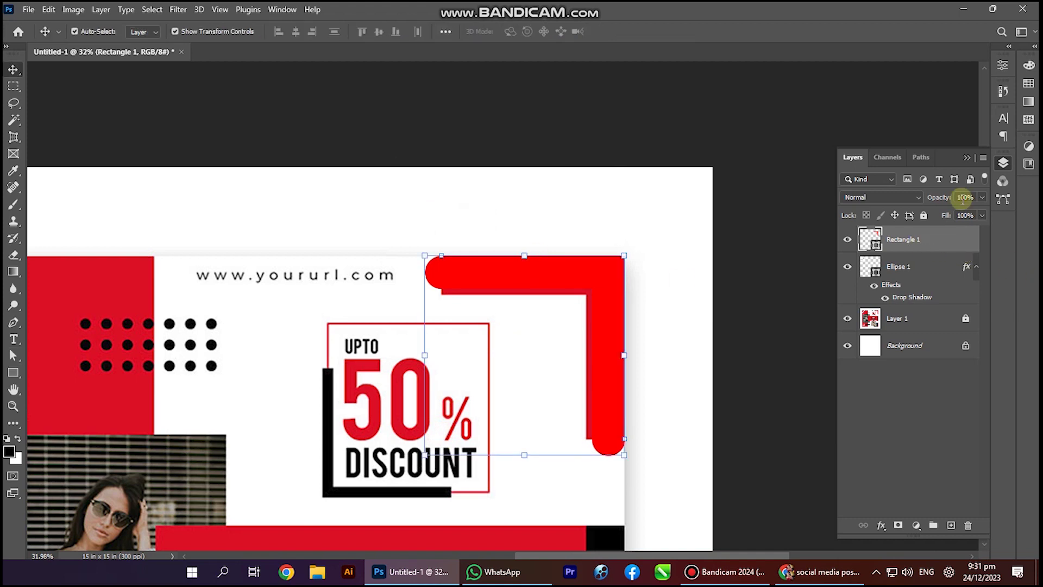
{"action": "left_click", "coordinate": [1002, 66]}
{"action": "left_click", "coordinate": [1003, 66]}
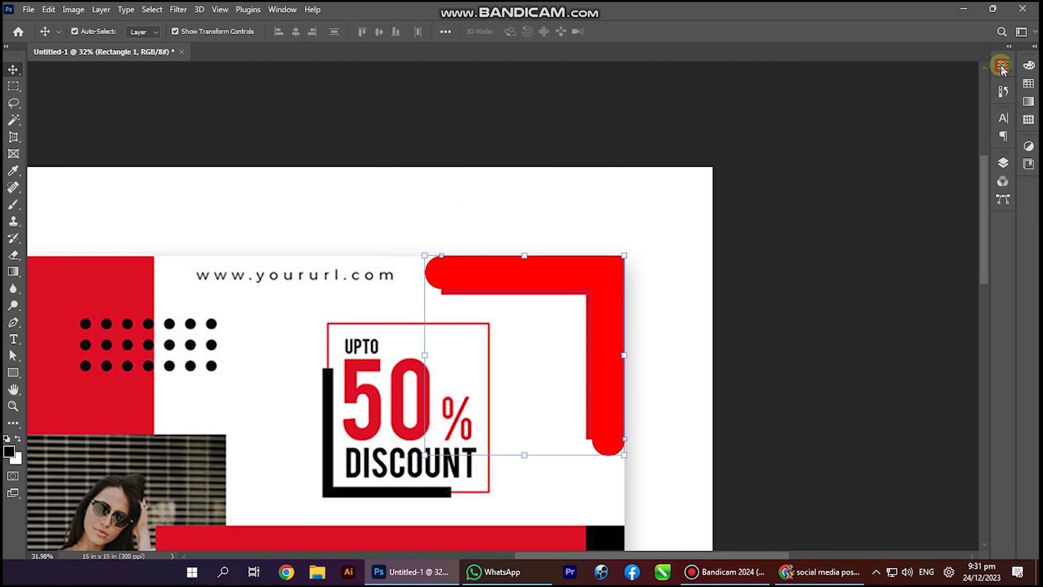
{"action": "scroll", "coordinate": [372, 358], "scroll_direction": "down", "scroll_amount": 3}
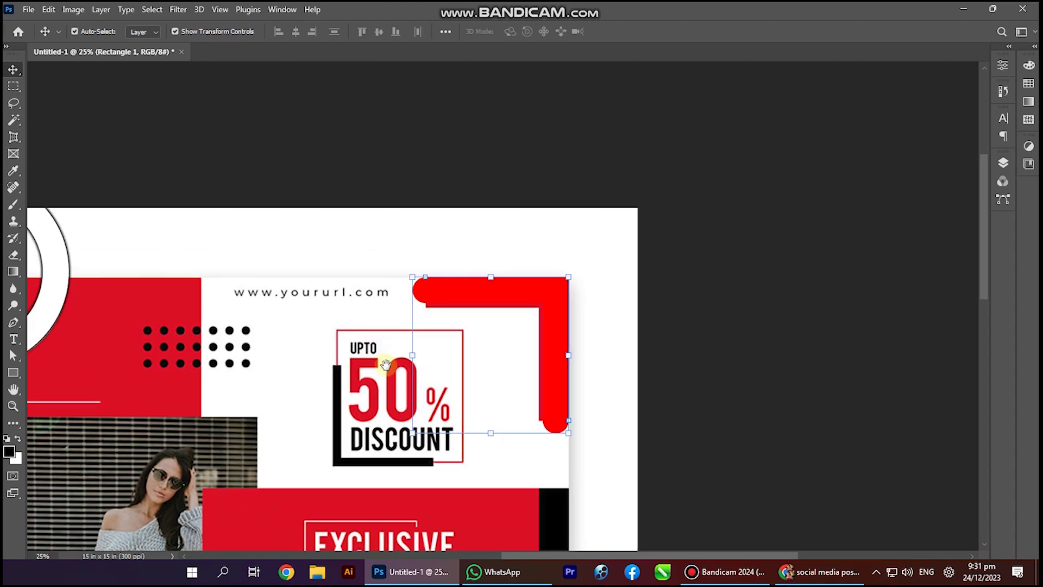
{"action": "key", "text": "z"}
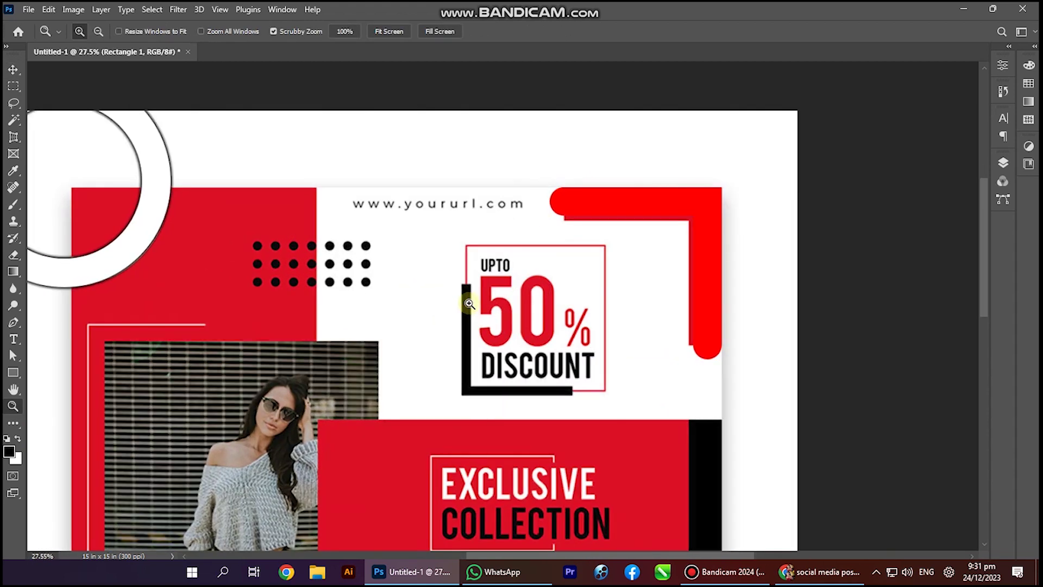
{"action": "left_click_drag", "start_coordinate": [511, 262], "coordinate": [488, 147]}
{"action": "scroll", "coordinate": [535, 352], "scroll_direction": "down", "scroll_amount": 1}
{"action": "left_click_drag", "start_coordinate": [535, 349], "coordinate": [519, 121]}
{"action": "left_click_drag", "start_coordinate": [601, 351], "coordinate": [600, 324]}
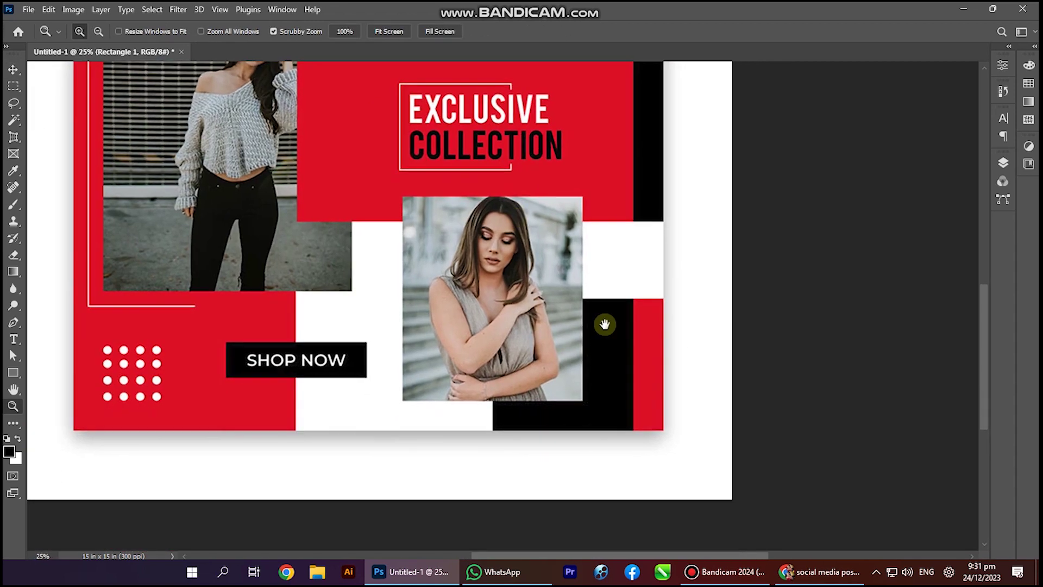
{"action": "left_click_drag", "start_coordinate": [657, 346], "coordinate": [640, 375]}
{"action": "left_click", "coordinate": [13, 372]}
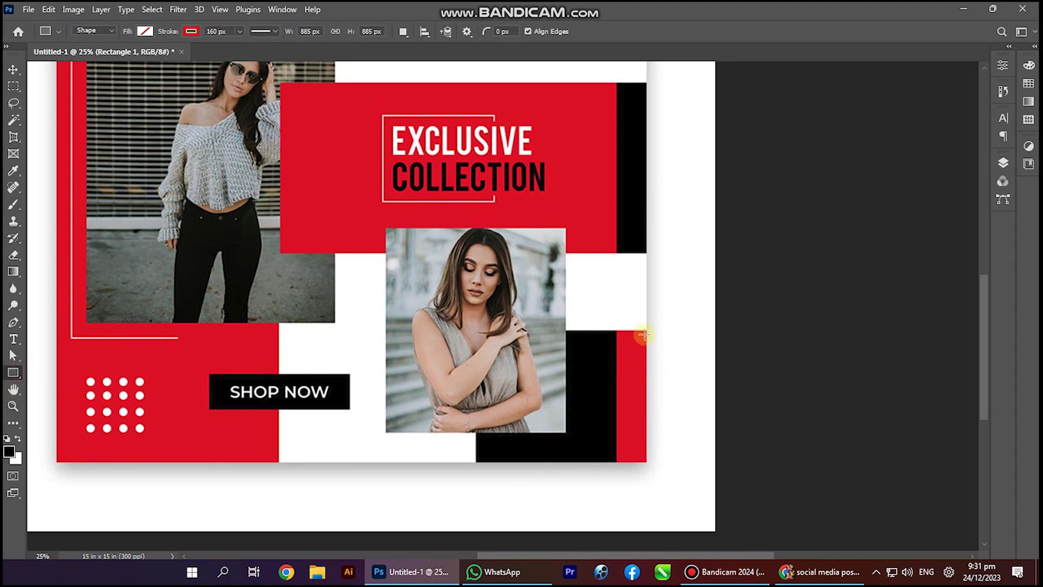
{"action": "scroll", "coordinate": [595, 299], "scroll_direction": "down", "scroll_amount": 2}
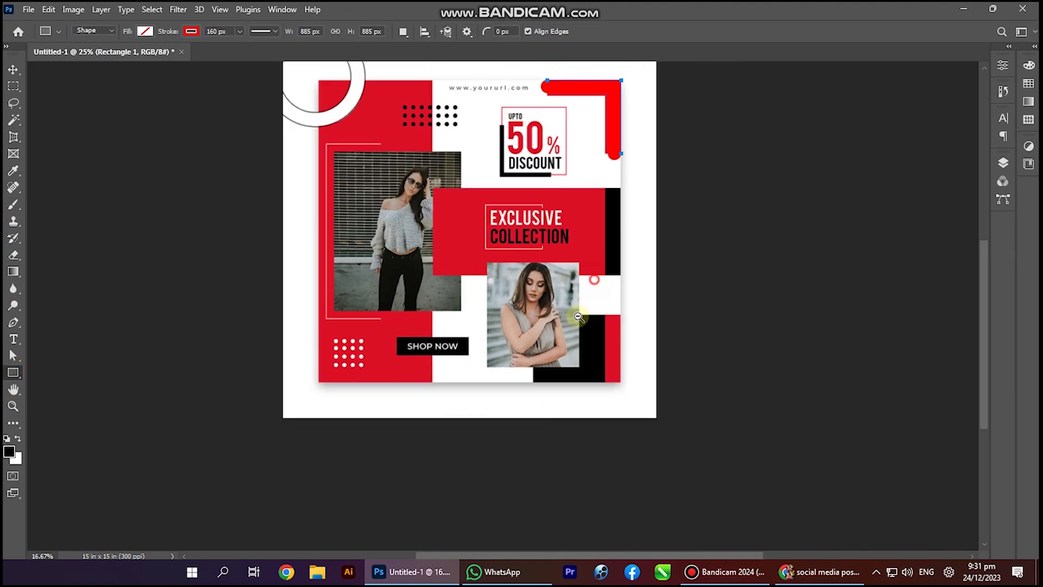
- Show the rulers and place a horizontal guide along the poster's top edge
{"action": "key", "text": "v"}
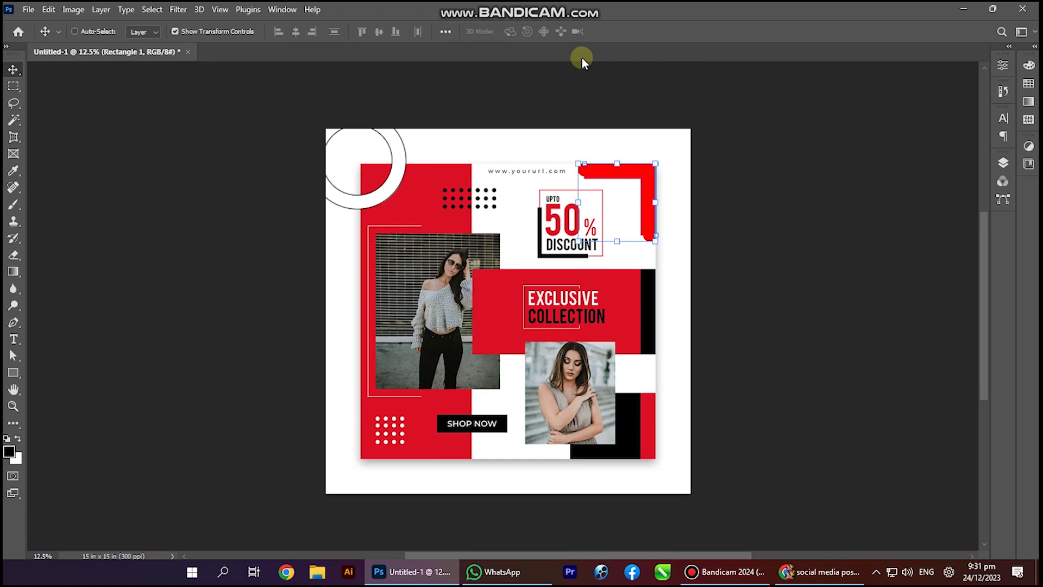
{"action": "key", "text": "ctrl+r"}
{"action": "left_click", "coordinate": [587, 108]}
{"action": "key", "text": "ctrl+r"}
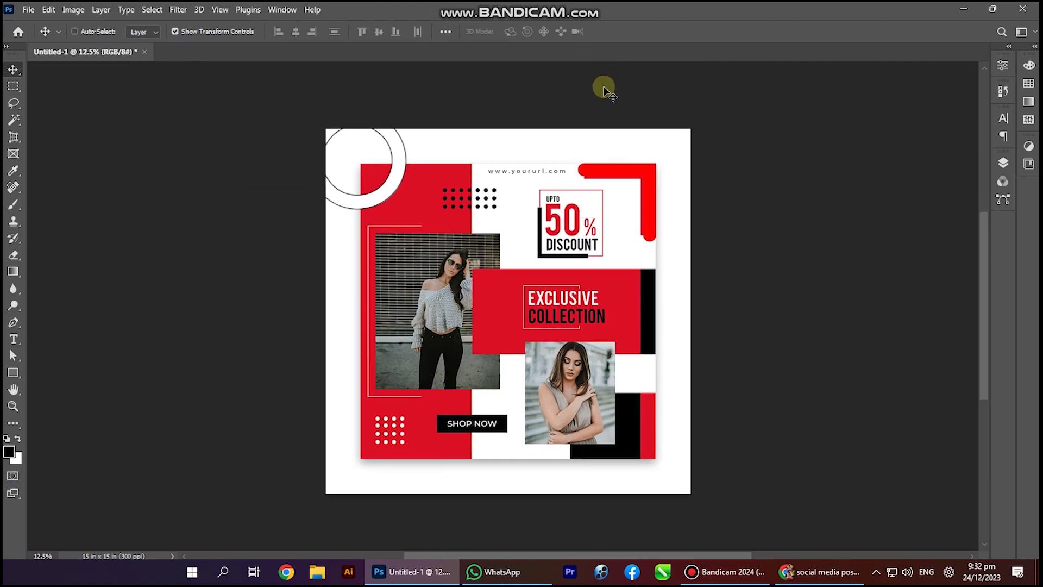
{"action": "key", "text": "ctrl+r"}
{"action": "key", "text": "ctrl+r"}
{"action": "left_click_drag", "start_coordinate": [578, 65], "coordinate": [617, 163]}
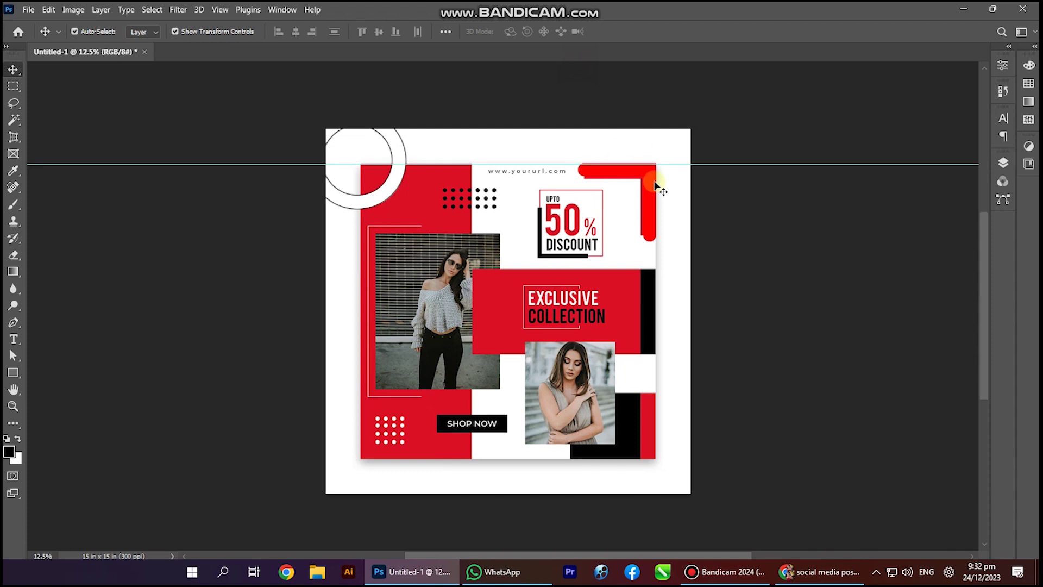
- Add vertical guides along the poster's right and left edges and a horizontal guide along its bottom edge
{"action": "left_click", "coordinate": [649, 188]}
{"action": "left_click_drag", "start_coordinate": [24, 275], "coordinate": [673, 212]}
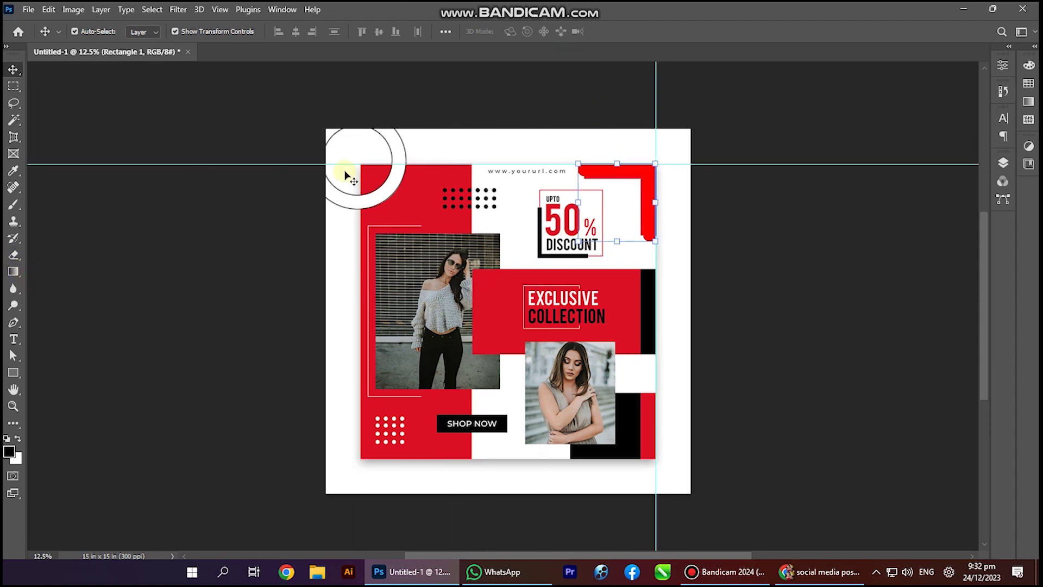
{"action": "left_click_drag", "start_coordinate": [32, 309], "coordinate": [360, 243]}
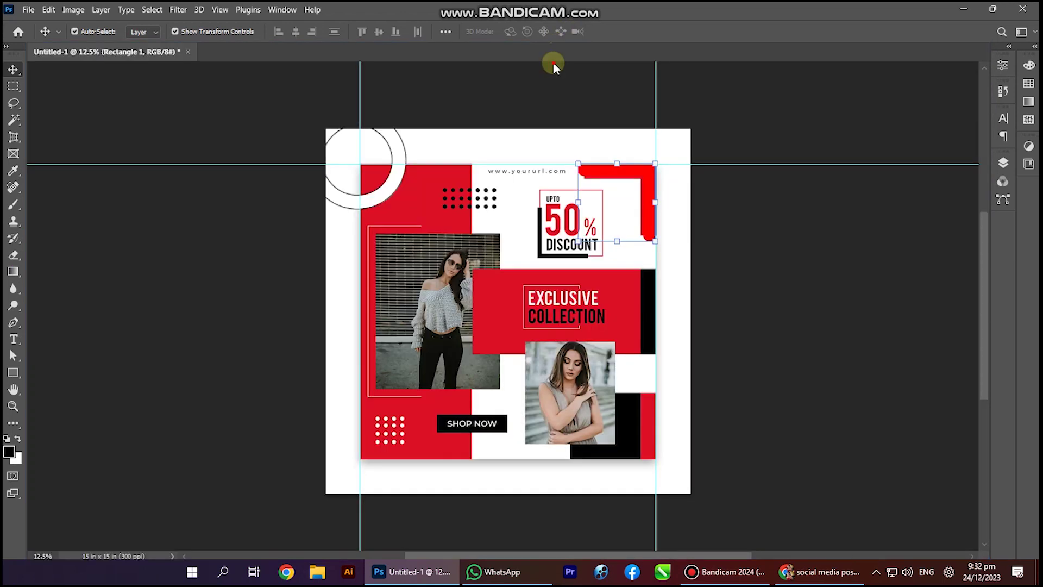
{"action": "left_click_drag", "start_coordinate": [554, 63], "coordinate": [497, 460]}
- Draw a rectangle about 0.66 in wide and 2.71 in high over the narrow red strip in the poster's lower-right corner
{"action": "key", "text": "z"}
{"action": "left_click_drag", "start_coordinate": [646, 387], "coordinate": [677, 210]}
{"action": "left_click_drag", "start_coordinate": [594, 296], "coordinate": [520, 345]}
{"action": "key", "text": "u"}
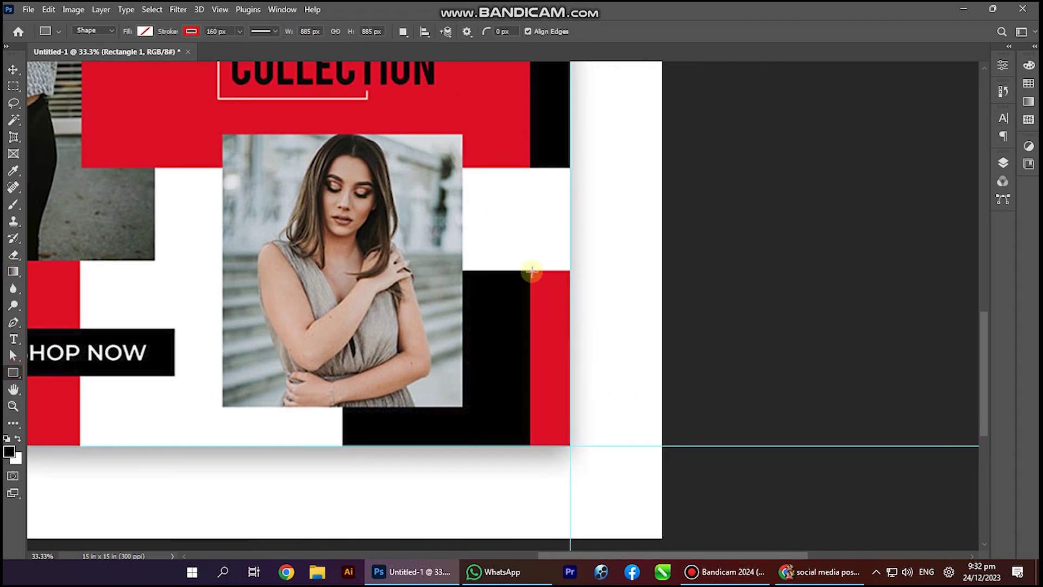
{"action": "mouse_move", "coordinate": [528, 270]}
{"action": "left_mouse_down"}
{"action": "mouse_move", "coordinate": [594, 432]}
{"action": "mouse_move", "coordinate": [571, 447]}
{"action": "left_mouse_up"}
- Duplicate the corner strip to its left and widen the copy to about 2.83 in over the adjoining black block
{"action": "key", "text": "v"}
{"action": "left_click_drag", "start_coordinate": [563, 402], "coordinate": [375, 386]}
{"action": "key", "text": "Return"}
{"action": "key", "text": "ctrl+t"}
{"action": "key", "text": "Return"}
- Give the narrow corner strip a pure red fill and remove its stroke
{"action": "left_click", "coordinate": [579, 304]}
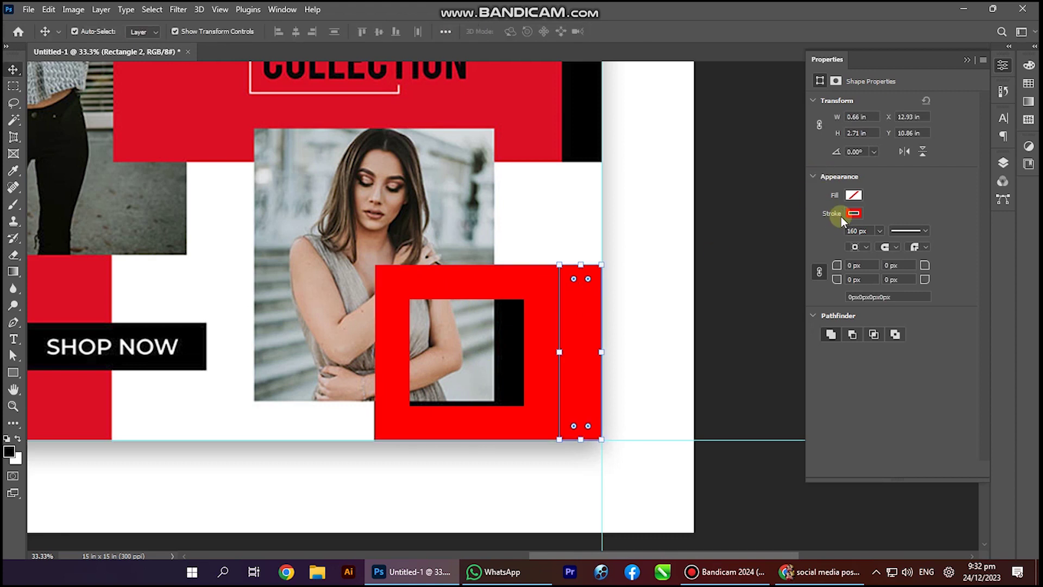
{"action": "left_click", "coordinate": [854, 195]}
{"action": "left_click", "coordinate": [852, 265]}
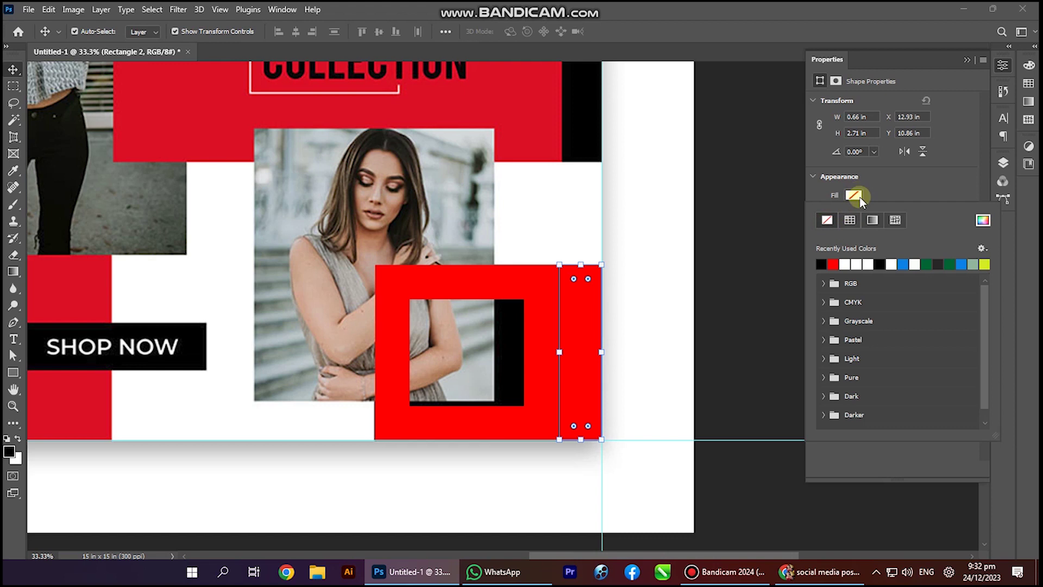
{"action": "left_click", "coordinate": [835, 265]}
{"action": "left_click", "coordinate": [854, 213]}
{"action": "left_click", "coordinate": [544, 289]}
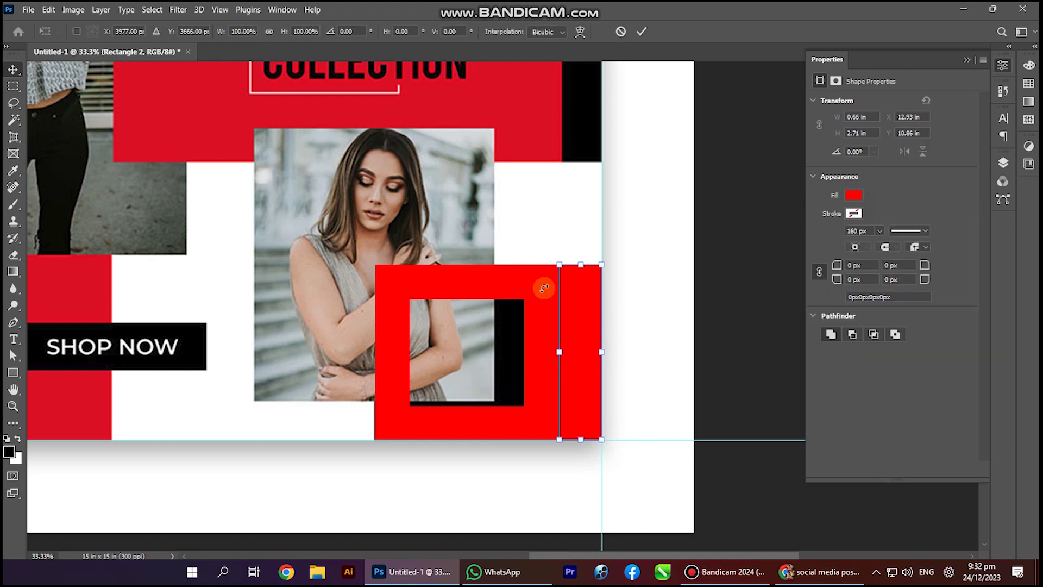
{"action": "key", "text": "Return"}
- Remove the stroke of the wide rectangle beside the strip and fill it black
{"action": "left_click", "coordinate": [511, 279]}
{"action": "left_click", "coordinate": [857, 213]}
{"action": "left_click", "coordinate": [828, 238]}
{"action": "left_click", "coordinate": [854, 195]}
{"action": "left_click", "coordinate": [835, 260]}
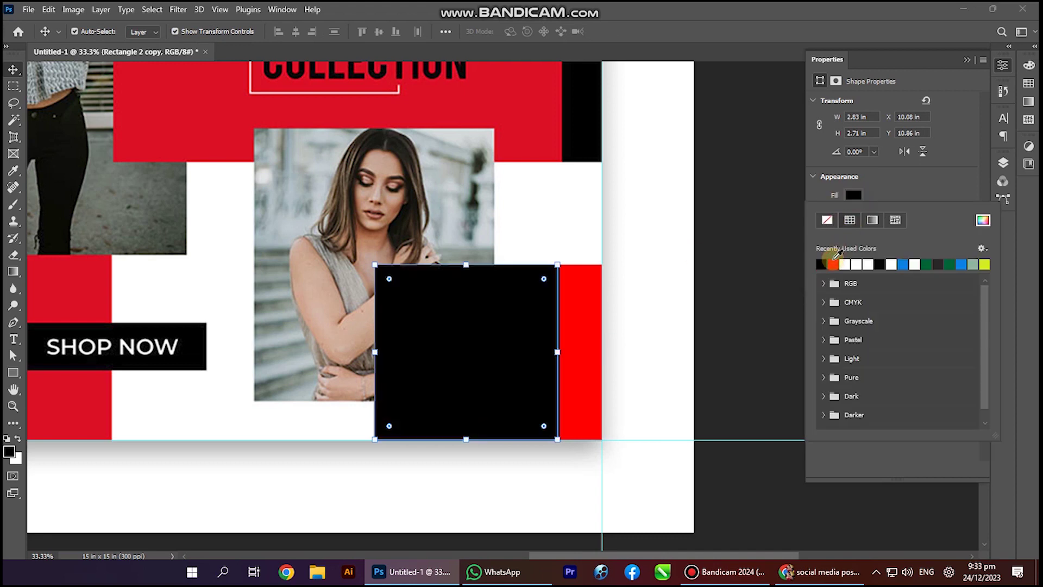
{"action": "key", "text": "Return"}
{"action": "key", "text": "Return"}
- Duplicate the black block and red strip together straight up by about 5.07 in, onto the exclusive collection band
{"action": "scroll", "coordinate": [403, 242], "scroll_direction": "down", "scroll_amount": 1}
{"action": "left_click_drag", "start_coordinate": [525, 302], "coordinate": [578, 438]}
{"action": "key", "text": "v"}
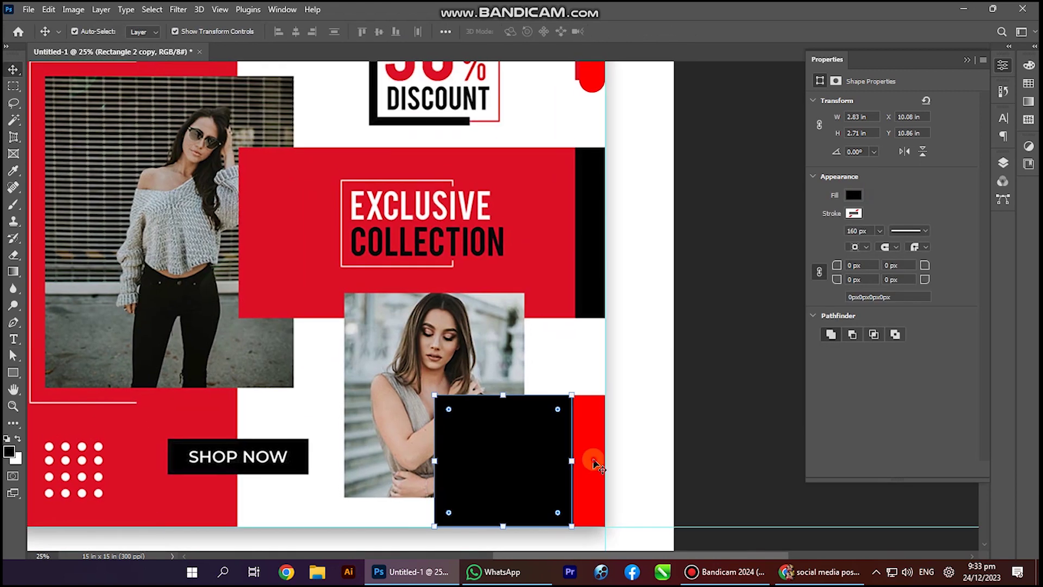
{"action": "left_click_drag", "start_coordinate": [592, 482], "coordinate": [585, 264]}
{"action": "key", "text": "ctrl+z"}
{"action": "left_click", "coordinate": [595, 429], "text": "shift"}
{"action": "left_click_drag", "start_coordinate": [587, 431], "coordinate": [598, 180]}
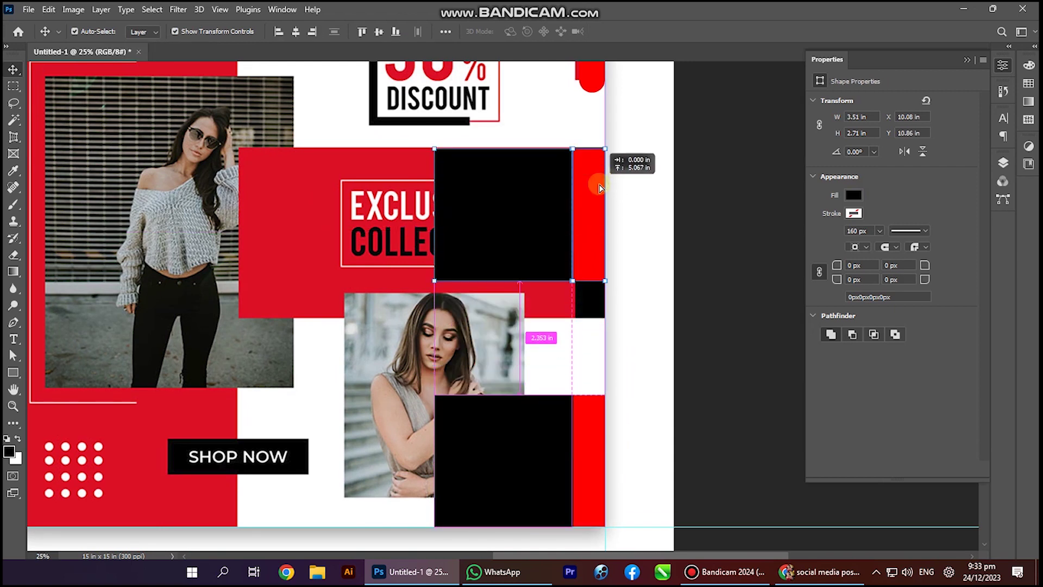
- Stretch the two upper copies downward to about 3.47 in high to match the collection band's height
{"action": "left_click_drag", "start_coordinate": [519, 282], "coordinate": [519, 282]}
{"action": "left_click_drag", "start_coordinate": [517, 324], "coordinate": [520, 318]}
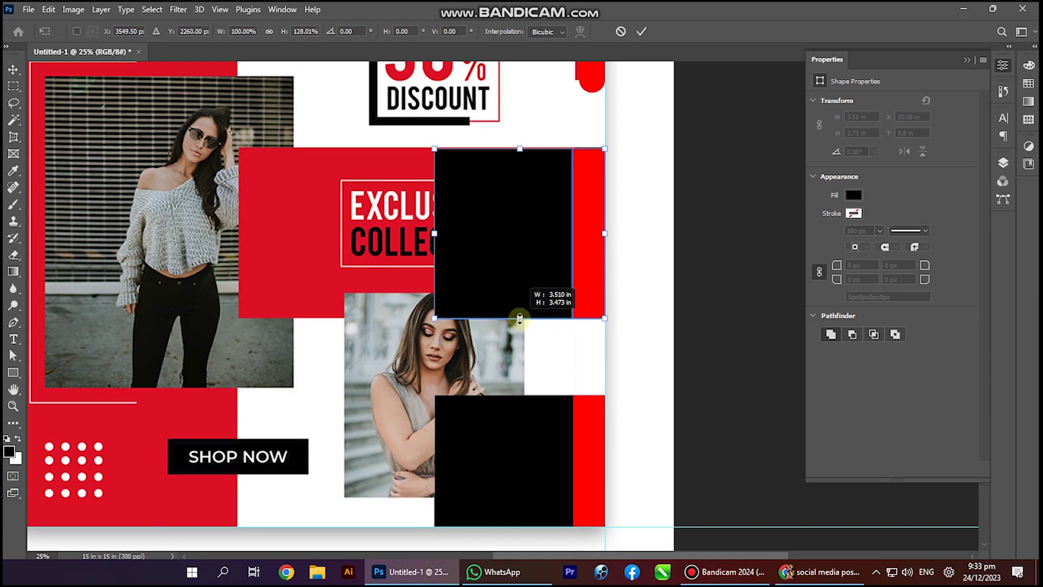
{"action": "left_click", "coordinate": [556, 346]}
{"action": "left_click", "coordinate": [570, 310]}
{"action": "left_click", "coordinate": [586, 294]}
{"action": "key", "text": "Return"}
- Change the fill of the upper narrow strip to black
{"action": "left_click", "coordinate": [588, 291]}
{"action": "left_click", "coordinate": [851, 197]}
{"action": "left_click", "coordinate": [822, 266]}
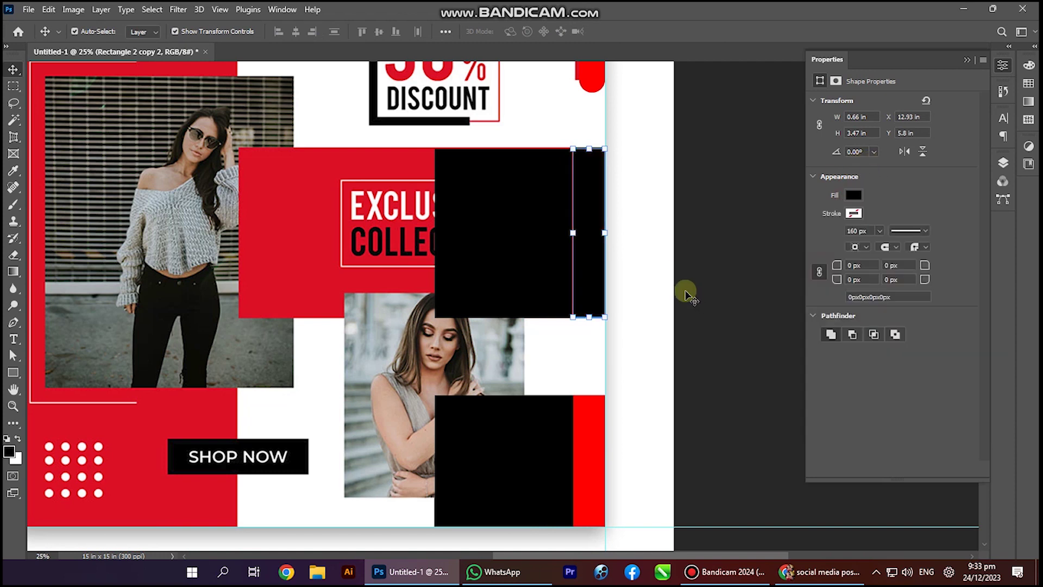
{"action": "key", "text": "a"}
{"action": "key", "text": "v"}
- Fill the upper wide block pure red and extend it to about 6.92 in wide across the collection band
{"action": "left_click", "coordinate": [546, 235]}
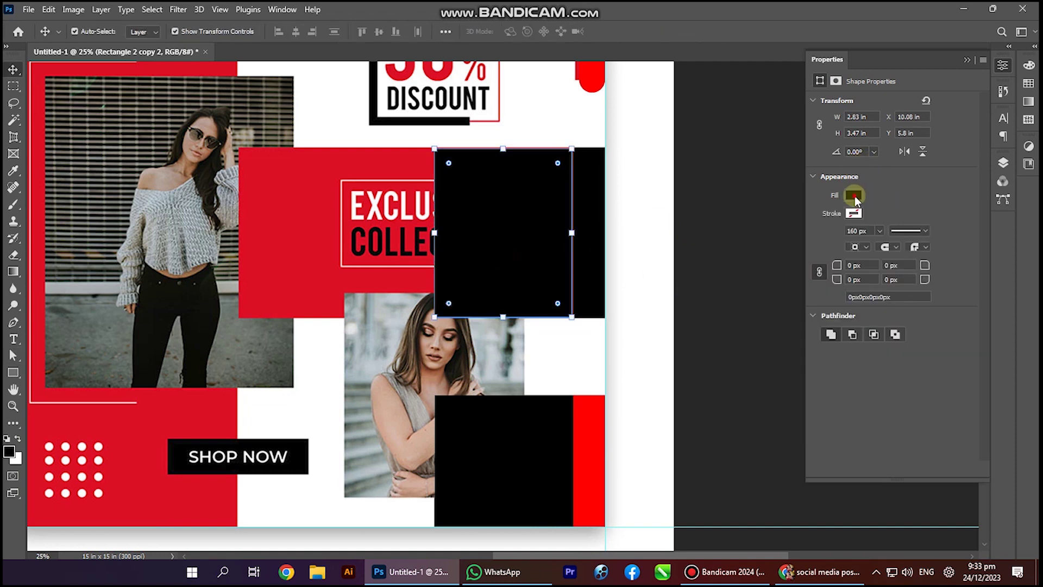
{"action": "left_click", "coordinate": [855, 195]}
{"action": "left_click", "coordinate": [834, 264]}
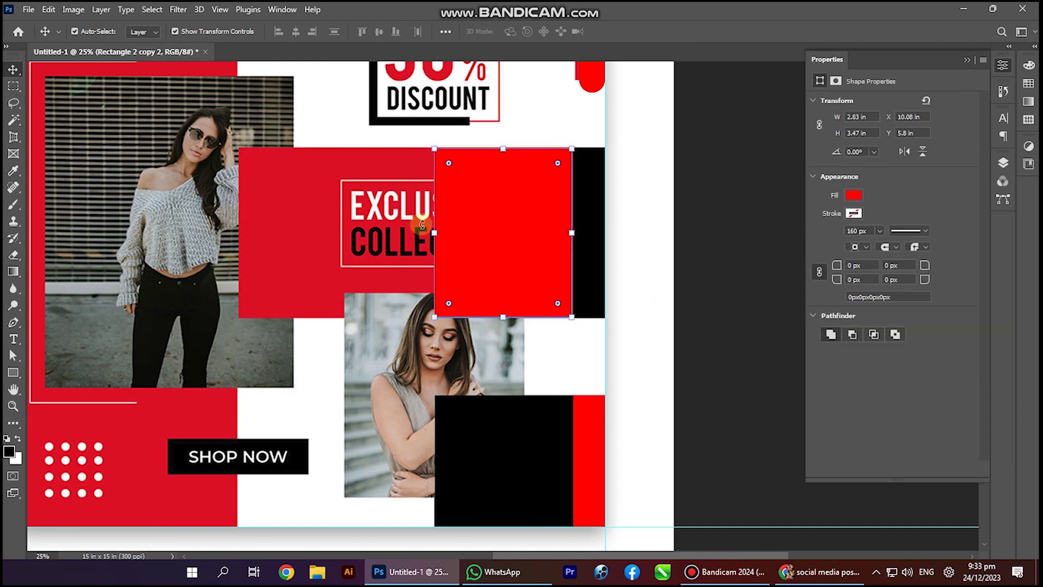
{"action": "left_click_drag", "start_coordinate": [434, 234], "coordinate": [237, 233]}
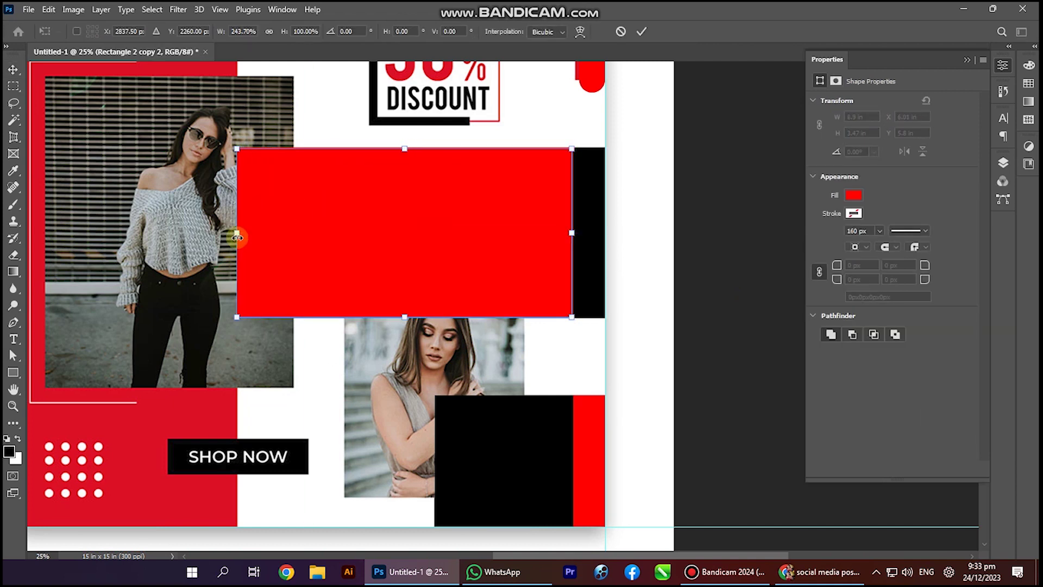
{"action": "left_click_drag", "start_coordinate": [572, 237], "coordinate": [574, 234]}
- Draw a red rectangle about 1381 px wide and 3638 px high over the poster's left red column, between the guides
{"action": "scroll", "coordinate": [369, 378], "scroll_direction": "down", "scroll_amount": 1}
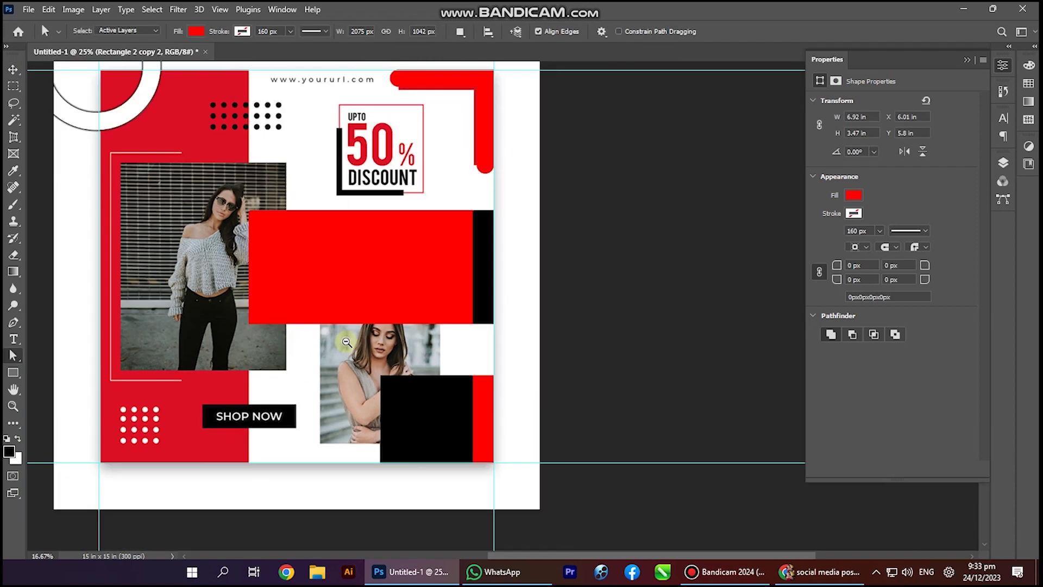
{"action": "left_click_drag", "start_coordinate": [177, 284], "coordinate": [213, 286]}
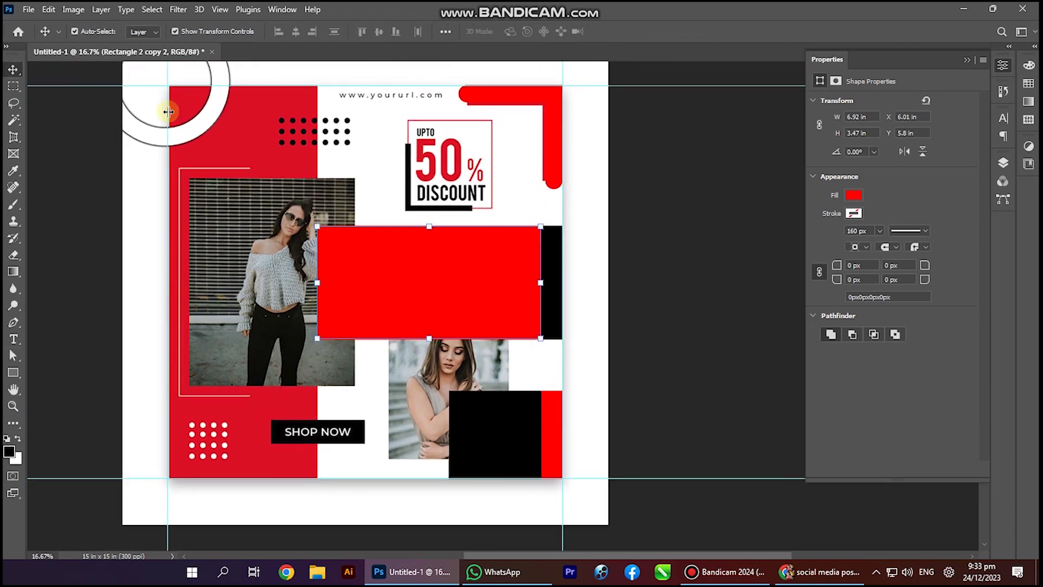
{"action": "left_click", "coordinate": [12, 373]}
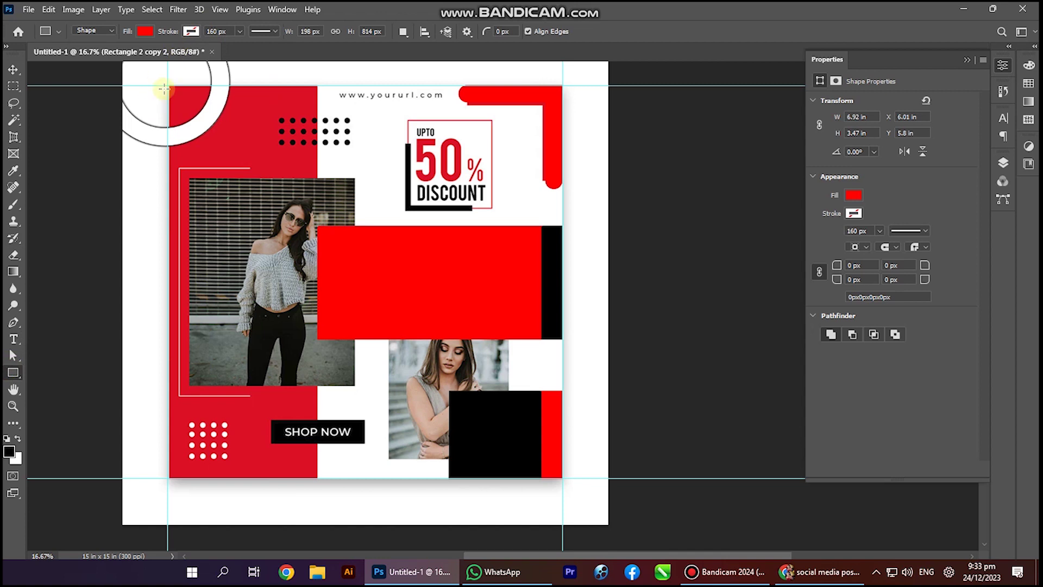
{"action": "mouse_move", "coordinate": [169, 85]}
{"action": "left_mouse_down"}
{"action": "mouse_move", "coordinate": [272, 433]}
{"action": "mouse_move", "coordinate": [317, 478]}
{"action": "left_mouse_up"}
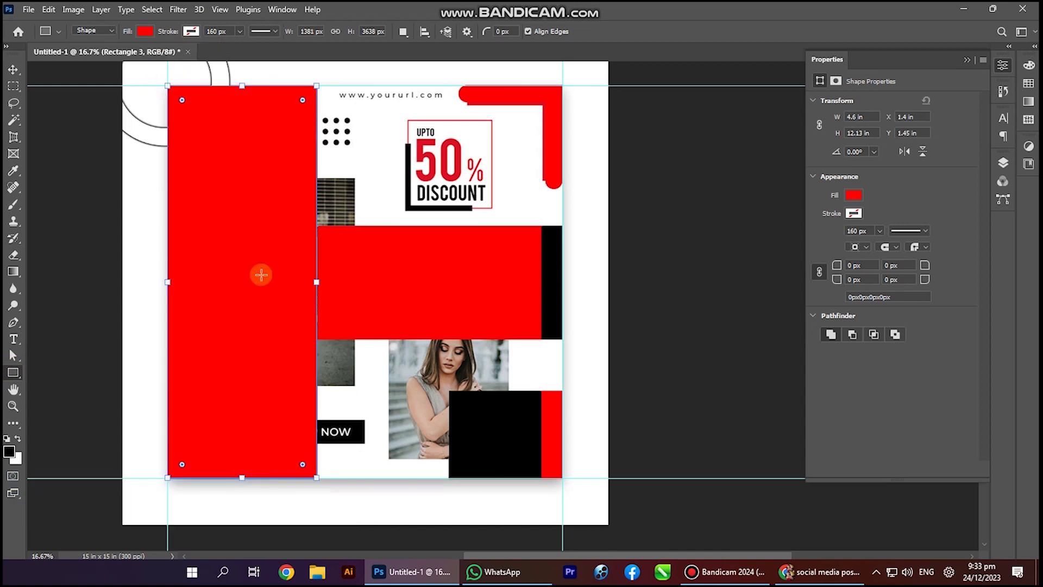
- Lower the opacity of the tall left rectangle and the wide red band to 58%
{"action": "key", "text": "v"}
{"action": "left_click_drag", "start_coordinate": [240, 274], "coordinate": [207, 278]}
{"action": "key", "text": "ctrl+z"}
{"action": "left_click", "coordinate": [389, 269]}
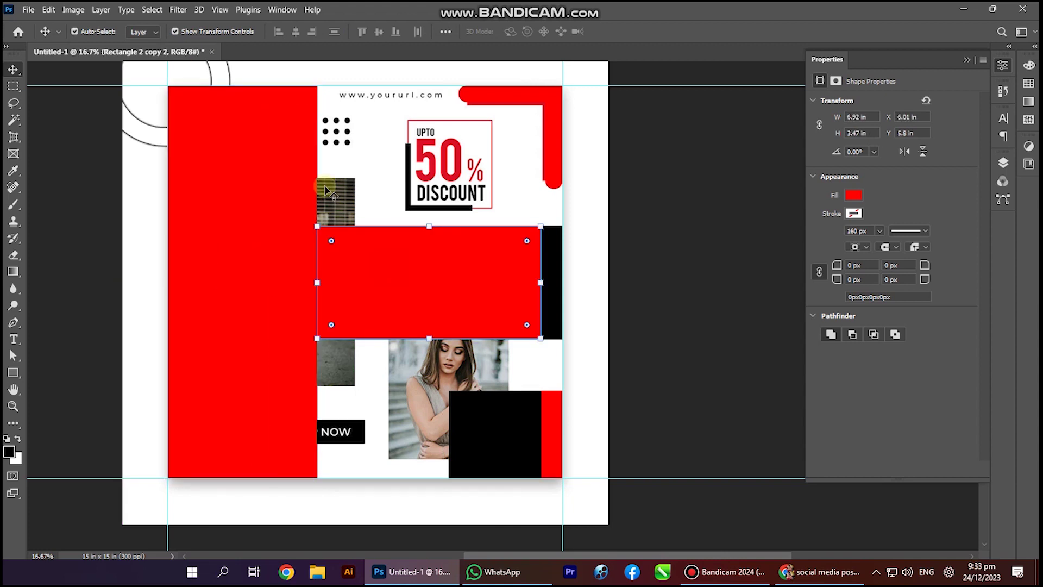
{"action": "left_click", "coordinate": [232, 161], "text": "shift"}
{"action": "left_click", "coordinate": [1008, 165]}
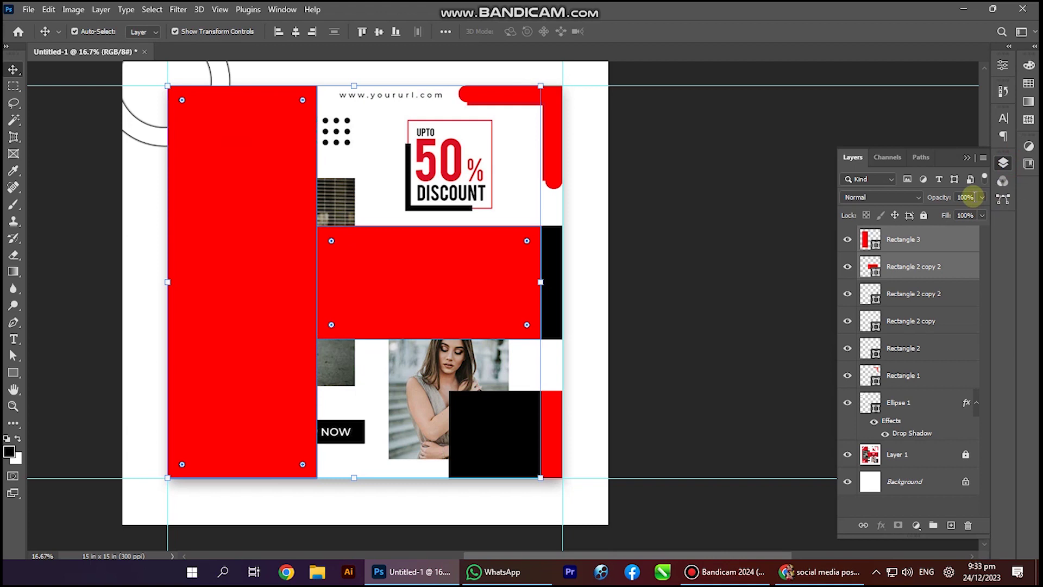
{"action": "left_click_drag", "start_coordinate": [966, 214], "coordinate": [952, 211]}
{"action": "key", "text": "z"}
{"action": "left_click_drag", "start_coordinate": [146, 149], "coordinate": [209, 178]}
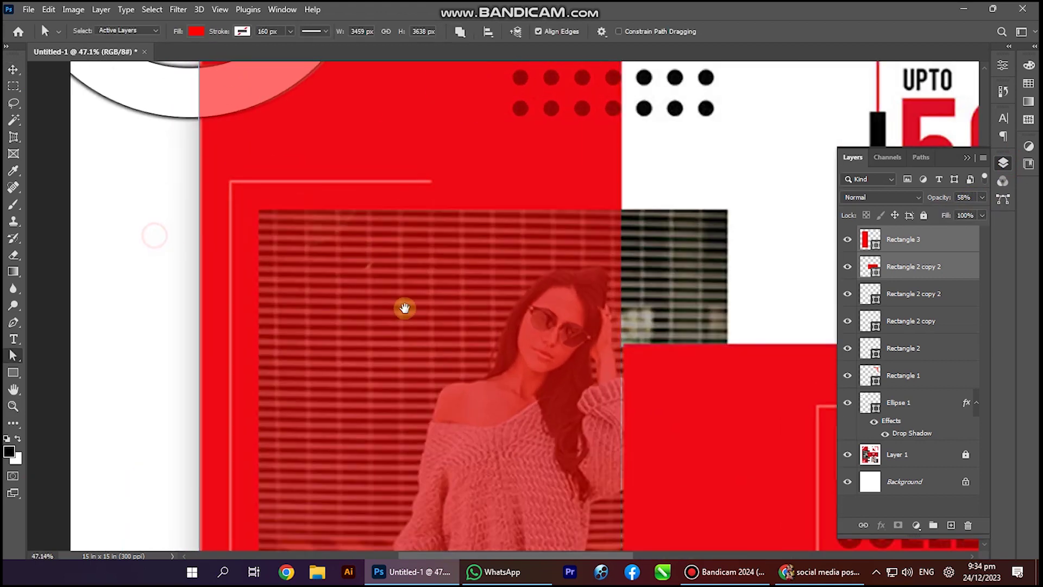
- Trace the thin bracket line beside the left photo with the Pen tool in Shape mode, about 663 px wide and 2103 px high
{"action": "left_click_drag", "start_coordinate": [400, 308], "coordinate": [432, 293]}
{"action": "key", "text": "v"}
{"action": "left_click", "coordinate": [217, 164]}
{"action": "scroll", "coordinate": [415, 144], "scroll_direction": "down", "scroll_amount": 1}
{"action": "key", "text": "p"}
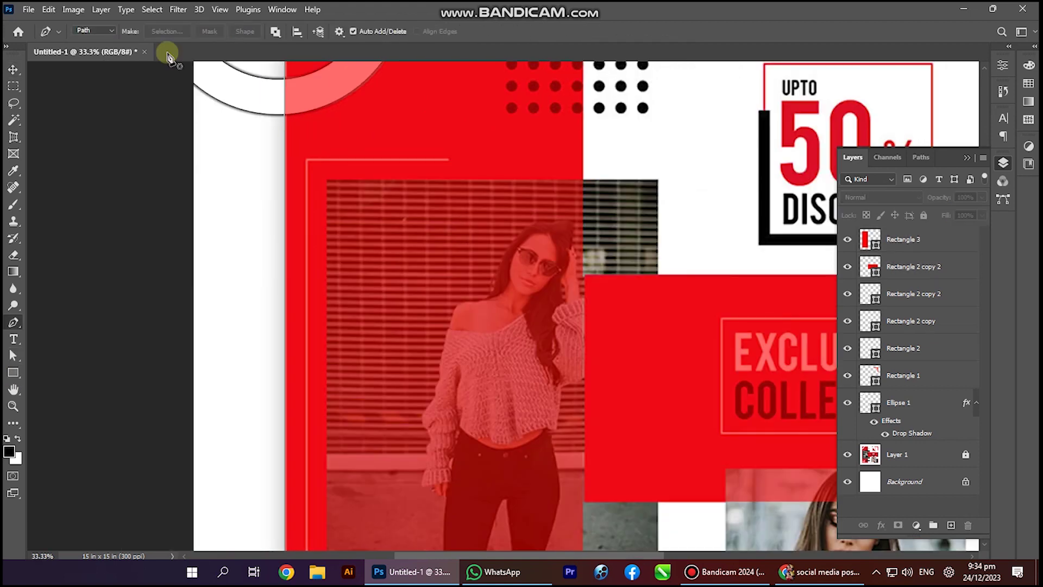
{"action": "left_click", "coordinate": [99, 31]}
{"action": "left_click", "coordinate": [87, 42]}
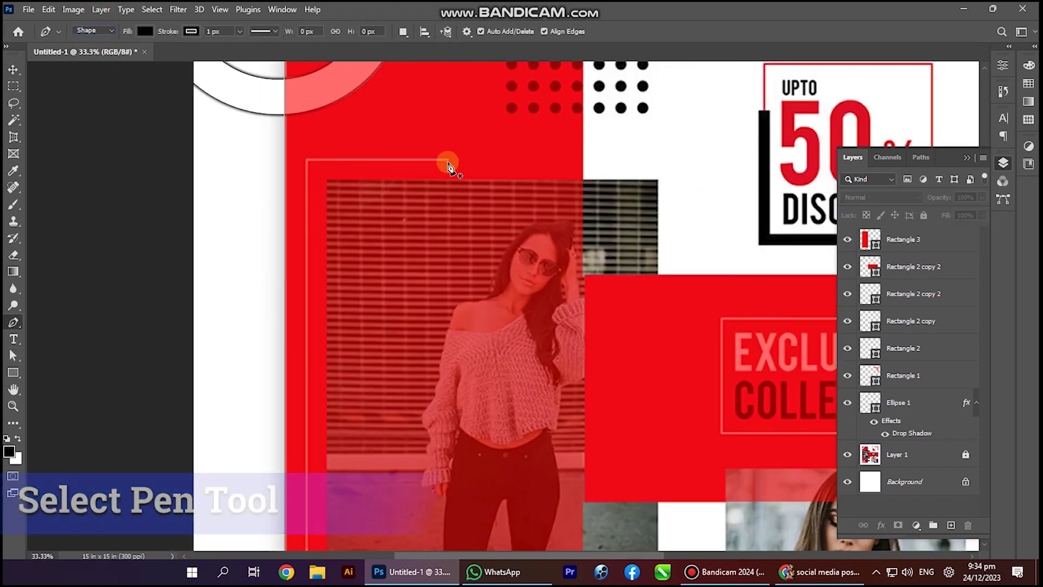
{"action": "left_click", "coordinate": [450, 161]}
{"action": "left_click", "coordinate": [306, 172], "text": "shift"}
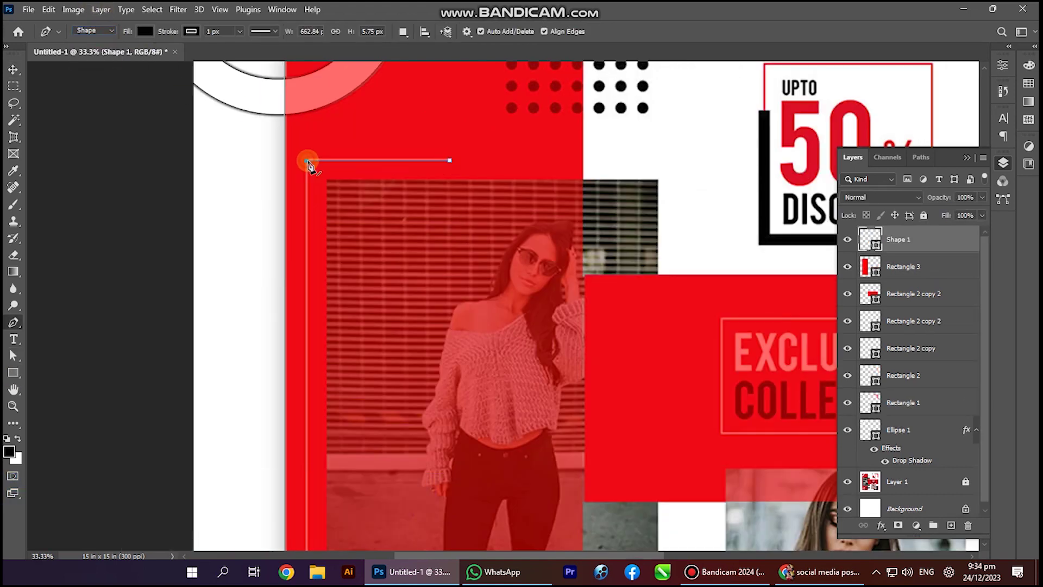
{"action": "left_click_drag", "start_coordinate": [342, 470], "coordinate": [363, 281]}
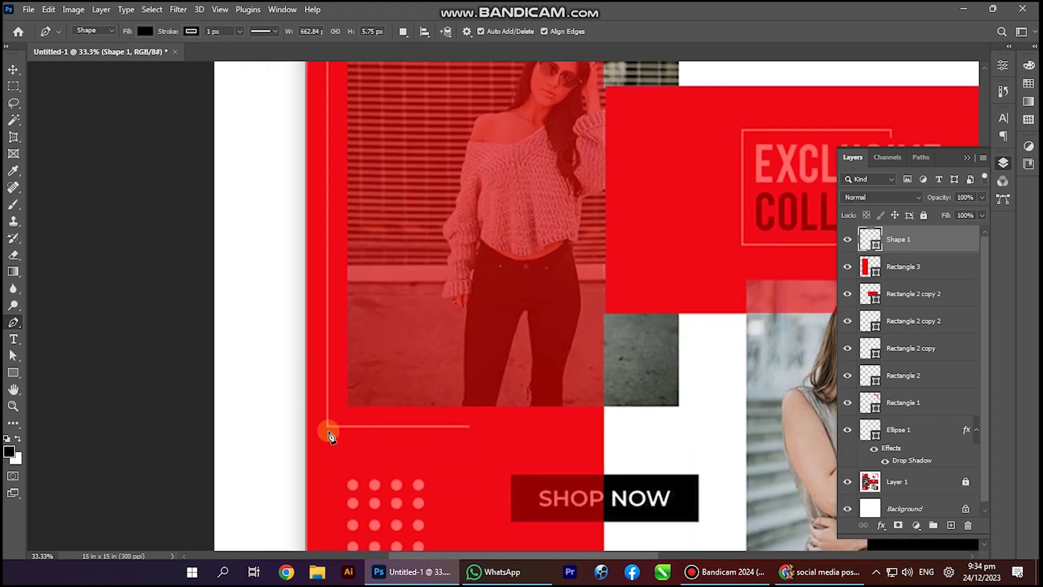
{"action": "left_click", "coordinate": [328, 427], "text": "shift"}
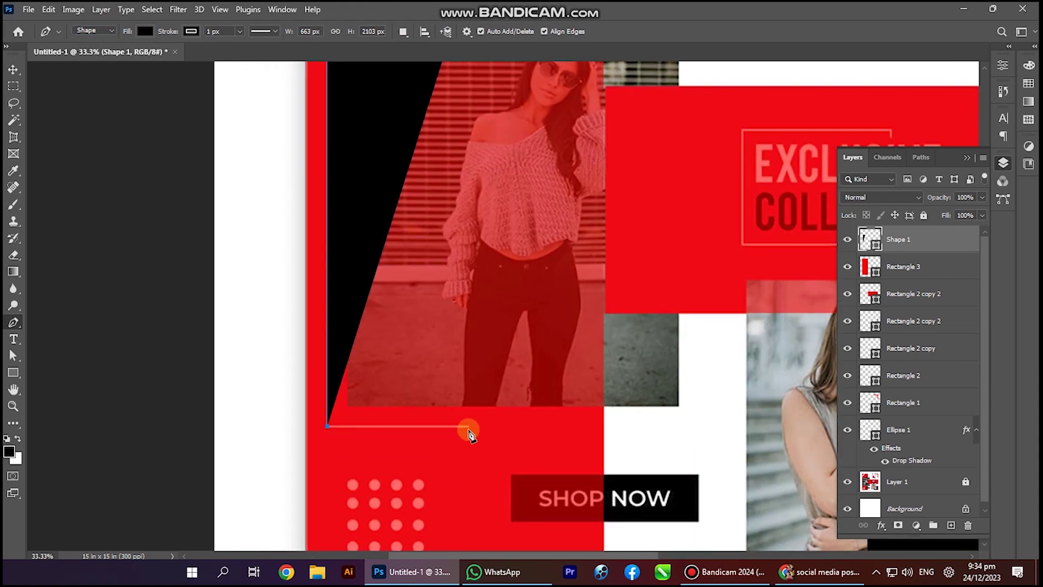
{"action": "left_click", "coordinate": [468, 427], "text": "shift"}
- Remove the fill of the traced bracket shape and set its stroke width to 10 px
{"action": "left_click", "coordinate": [144, 31]}
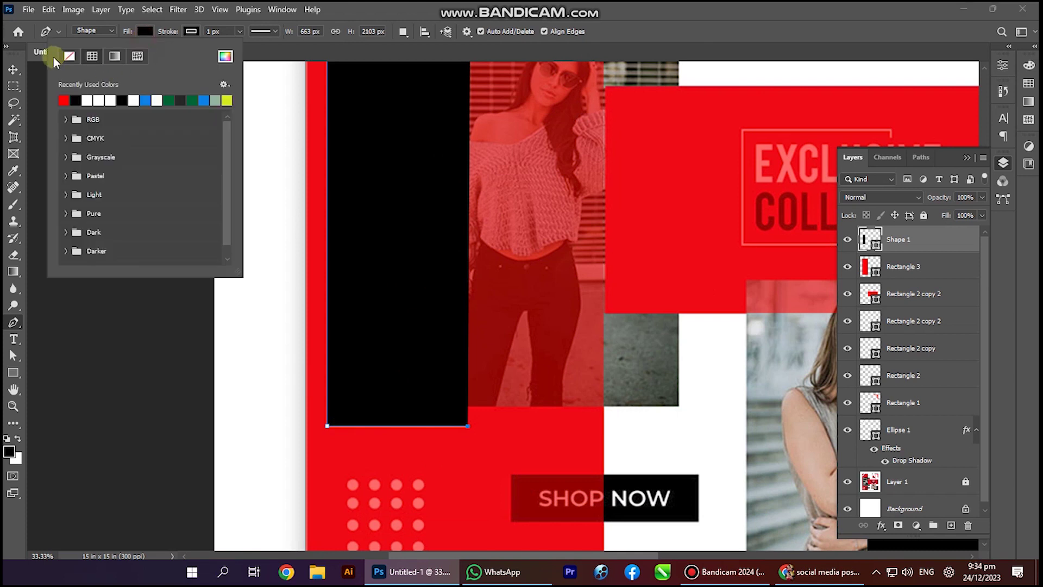
{"action": "left_click", "coordinate": [66, 58]}
{"action": "key", "text": "space"}
{"action": "left_click_drag", "start_coordinate": [373, 284], "coordinate": [304, 462]}
{"action": "key", "text": "ctrl+space"}
{"action": "left_click_drag", "start_coordinate": [264, 215], "coordinate": [331, 231]}
{"action": "key", "text": "v"}
{"action": "left_click", "coordinate": [338, 247]}
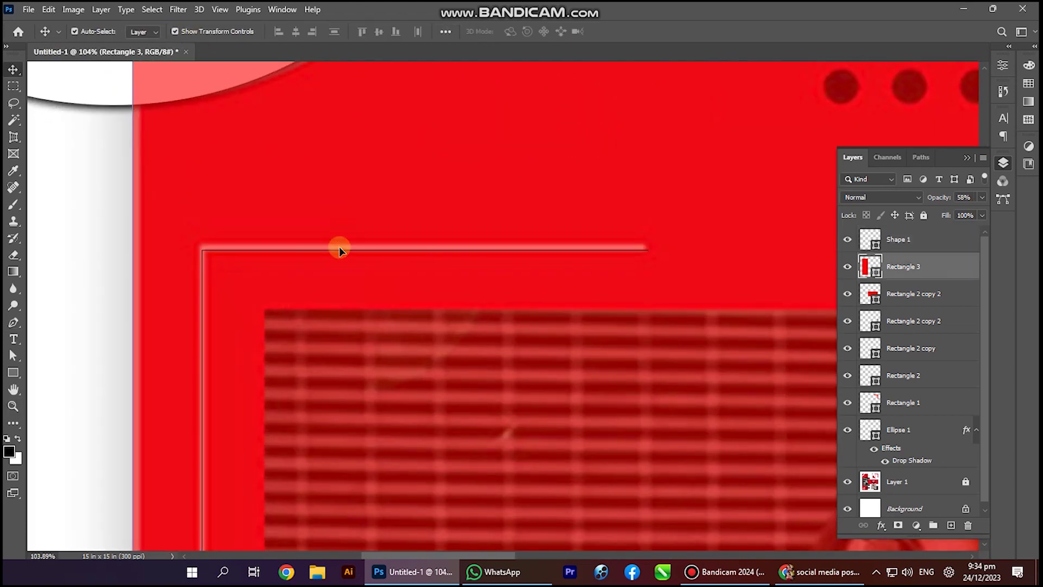
{"action": "left_click", "coordinate": [338, 250]}
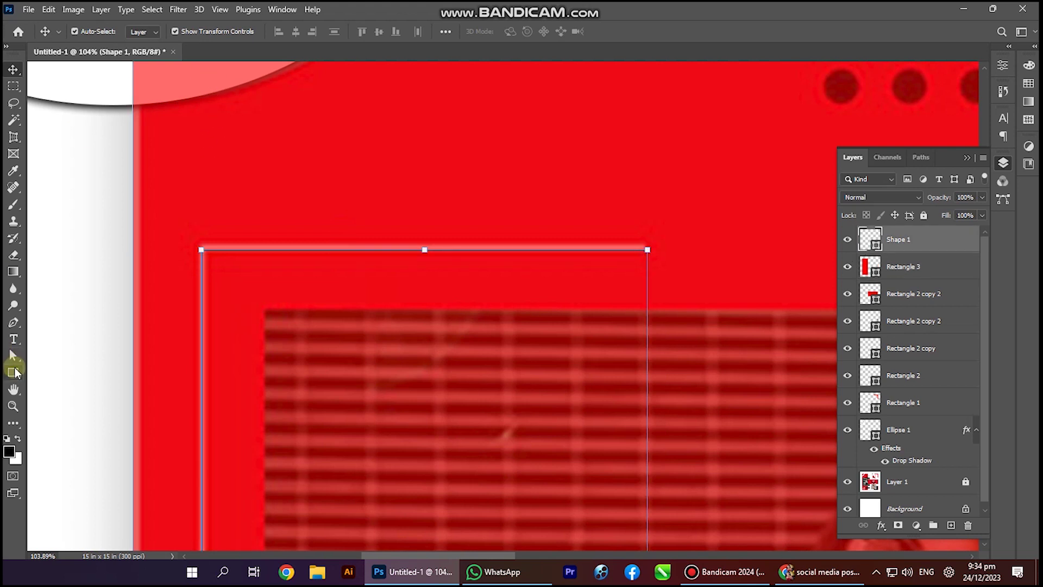
{"action": "key", "text": "p"}
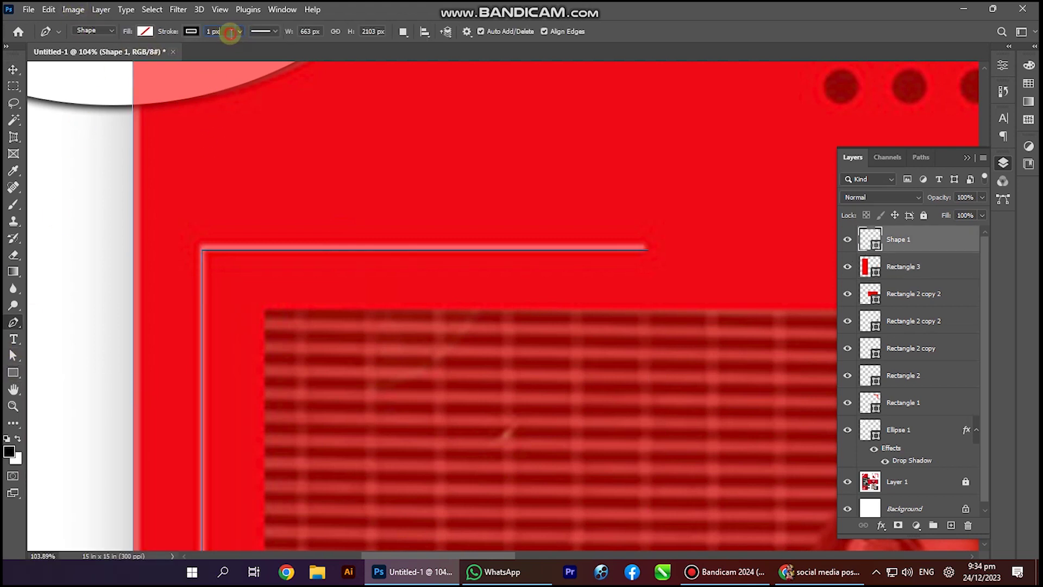
{"action": "key", "text": "Return"}
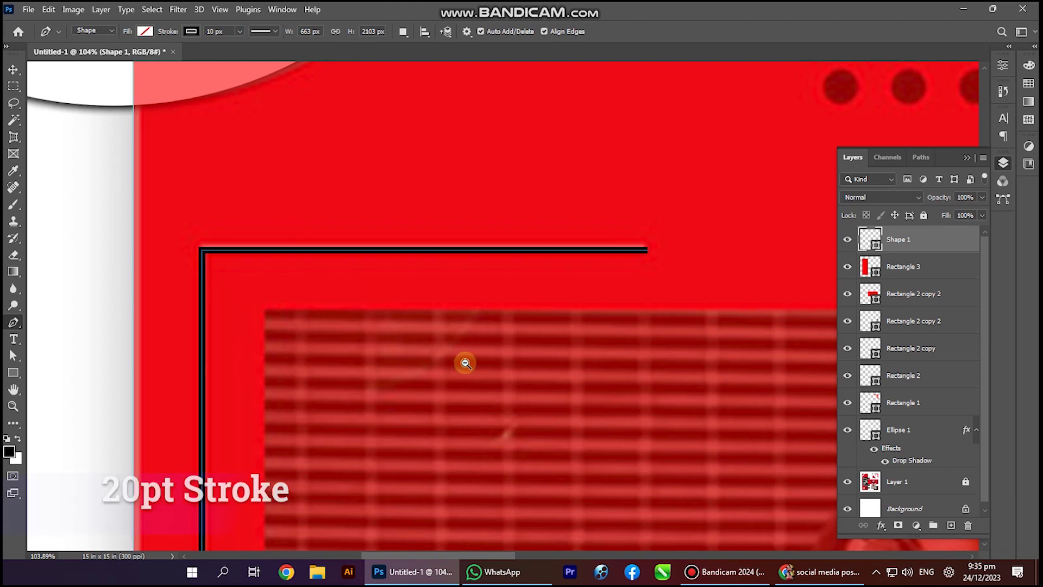
- Draw a circle about 0.17 in across over the first dot of the poster's lower-left dot grid
{"action": "scroll", "coordinate": [464, 363], "scroll_direction": "down", "scroll_amount": 4}
{"action": "left_click_drag", "start_coordinate": [434, 372], "coordinate": [162, 84]}
{"action": "scroll", "coordinate": [408, 435], "scroll_direction": "down", "scroll_amount": 1}
{"action": "left_click_drag", "start_coordinate": [365, 524], "coordinate": [347, 364]}
{"action": "left_click_drag", "start_coordinate": [144, 372], "coordinate": [663, 535]}
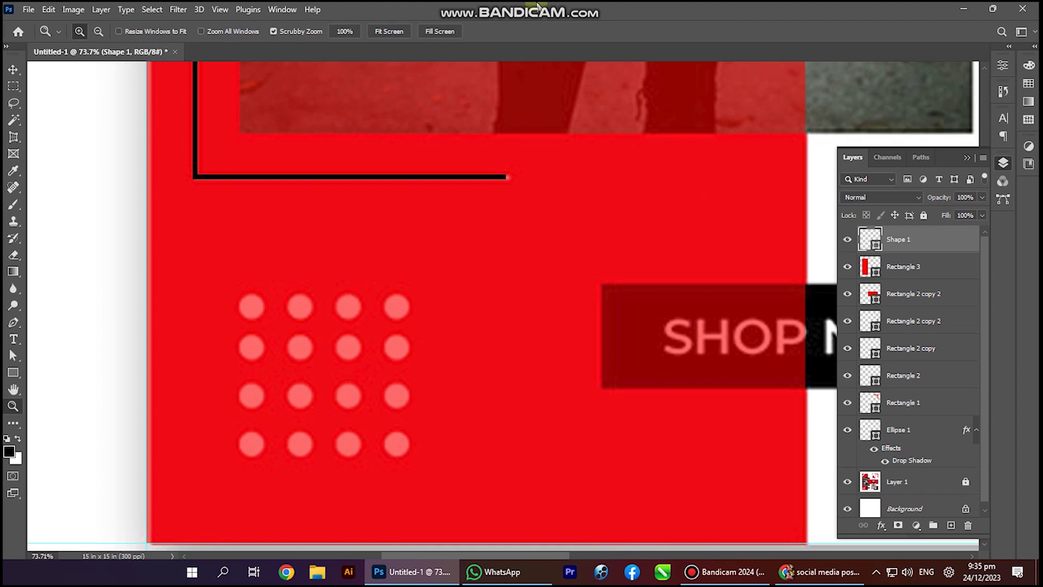
{"action": "left_click", "coordinate": [13, 373]}
{"action": "left_click", "coordinate": [55, 390]}
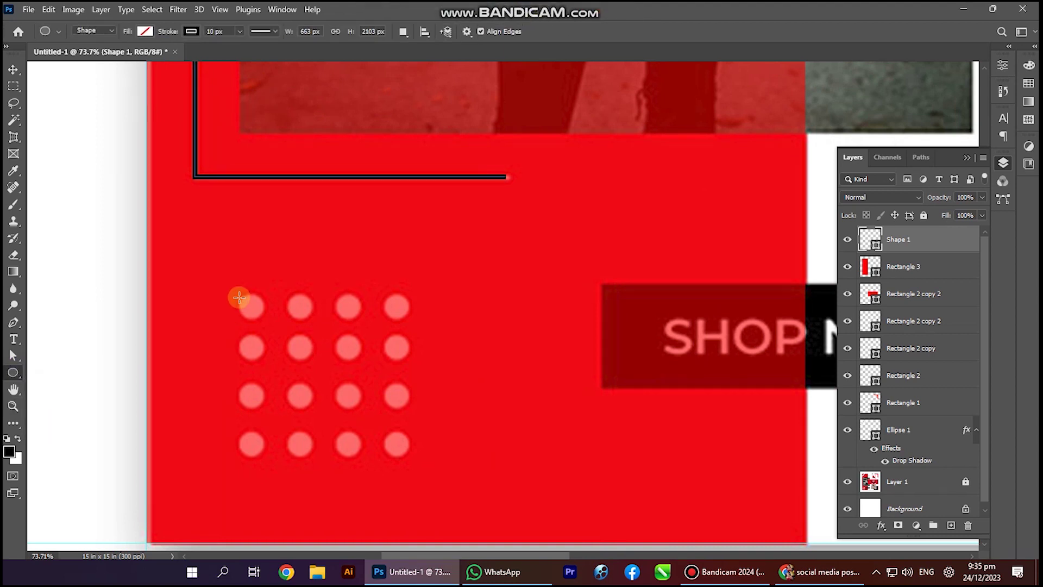
{"action": "left_click_drag", "start_coordinate": [242, 295], "coordinate": [267, 331]}
- Remove the small circle's stroke and fill it with black
{"action": "key", "text": "v"}
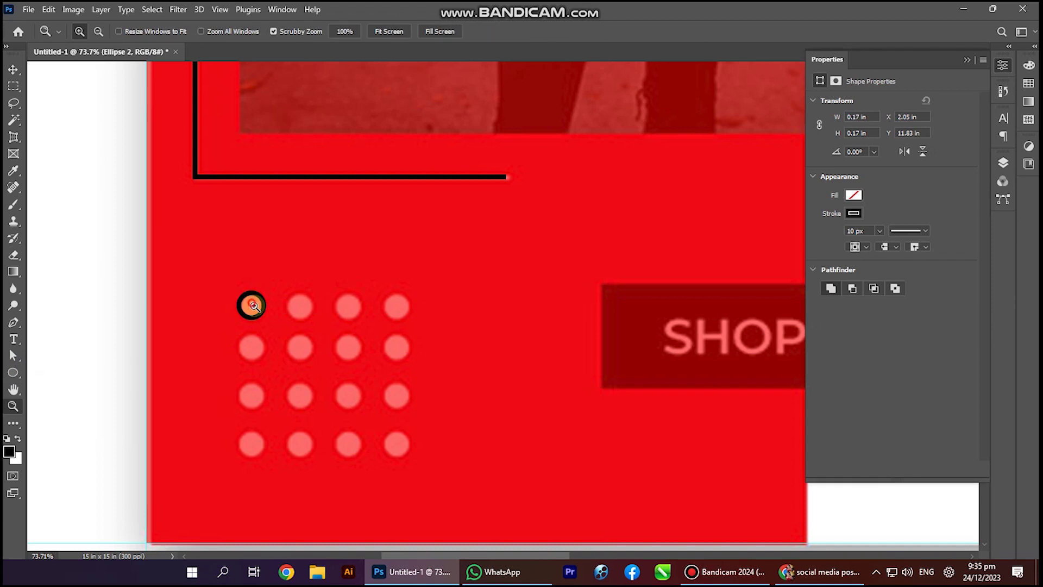
{"action": "scroll", "coordinate": [251, 306], "scroll_direction": "up", "scroll_amount": 3}
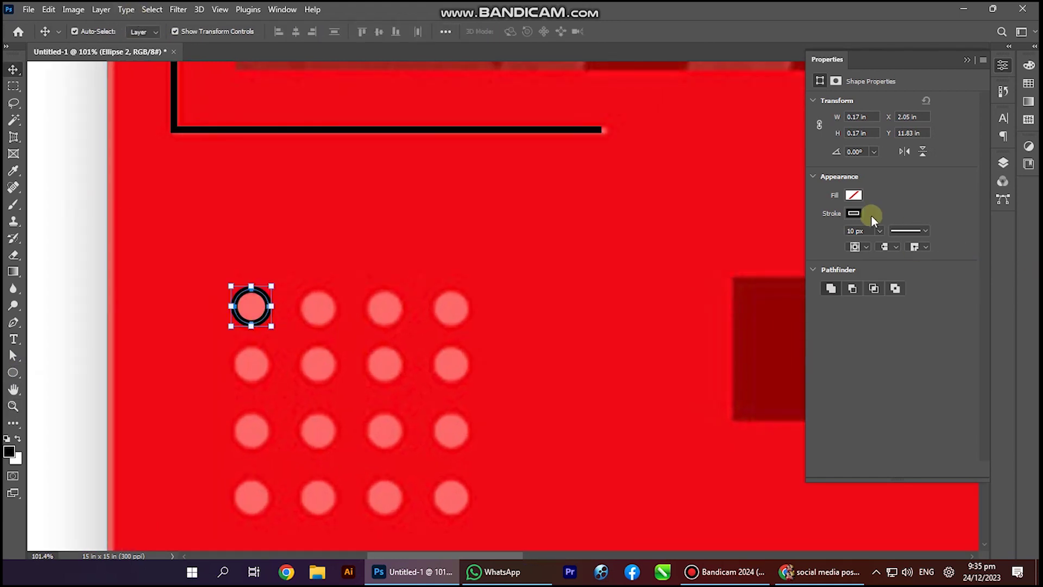
{"action": "left_click", "coordinate": [855, 213]}
{"action": "left_click", "coordinate": [829, 237]}
{"action": "left_click", "coordinate": [853, 195]}
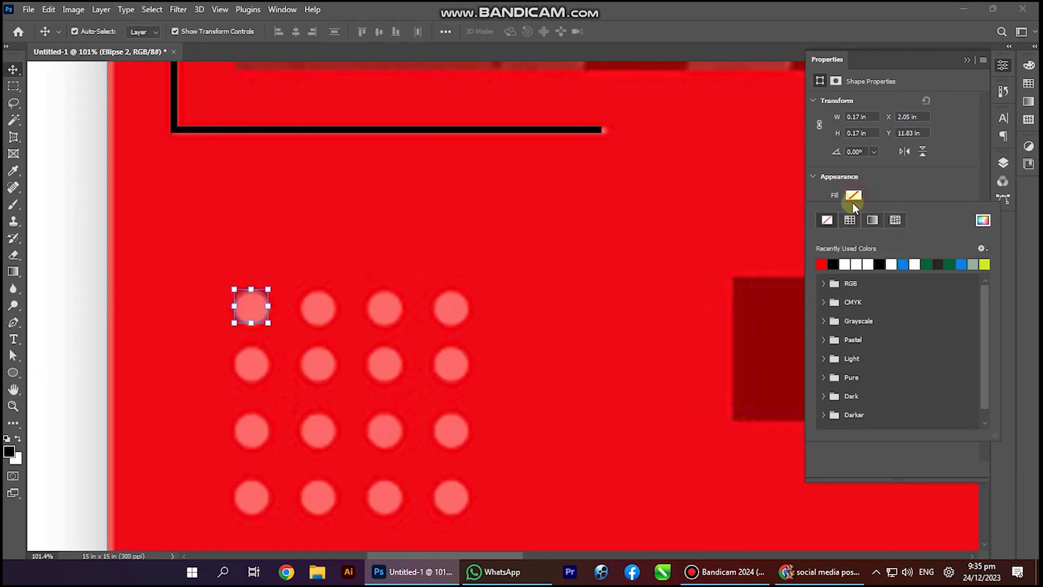
{"action": "left_click", "coordinate": [834, 263]}
{"action": "left_click", "coordinate": [564, 337]}
- Duplicate the black dot across its row and copy that row downward to cover the four-by-four dot grid
{"action": "left_click", "coordinate": [245, 314]}
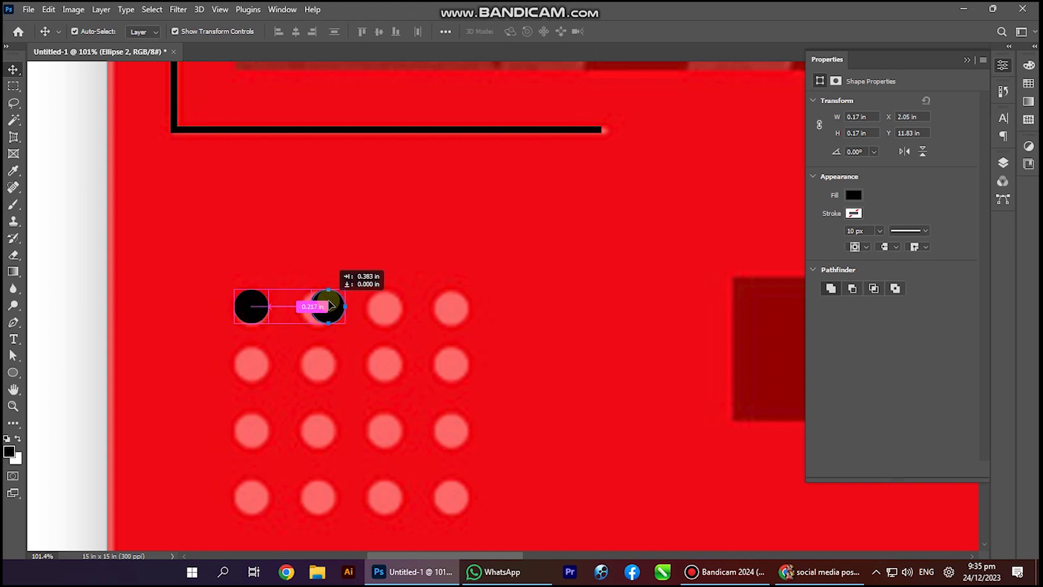
{"action": "left_click_drag", "start_coordinate": [321, 305], "coordinate": [450, 314]}
{"action": "left_click", "coordinate": [384, 305], "text": "shift"}
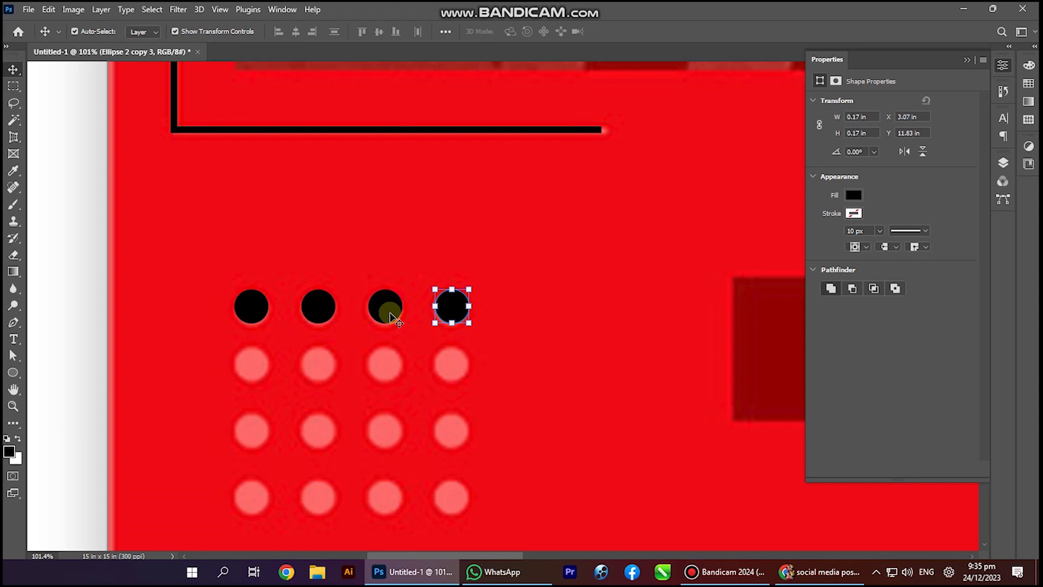
{"action": "left_click", "coordinate": [326, 318], "text": "shift"}
{"action": "left_click", "coordinate": [251, 307], "text": "shift"}
{"action": "left_click_drag", "start_coordinate": [251, 307], "coordinate": [261, 361]}
{"action": "left_click_drag", "start_coordinate": [259, 375], "coordinate": [253, 496]}
- Draw a black rectangle about 866 px wide and 222 px high over the SHOP NOW button
{"action": "scroll", "coordinate": [505, 280], "scroll_direction": "down", "scroll_amount": 3}
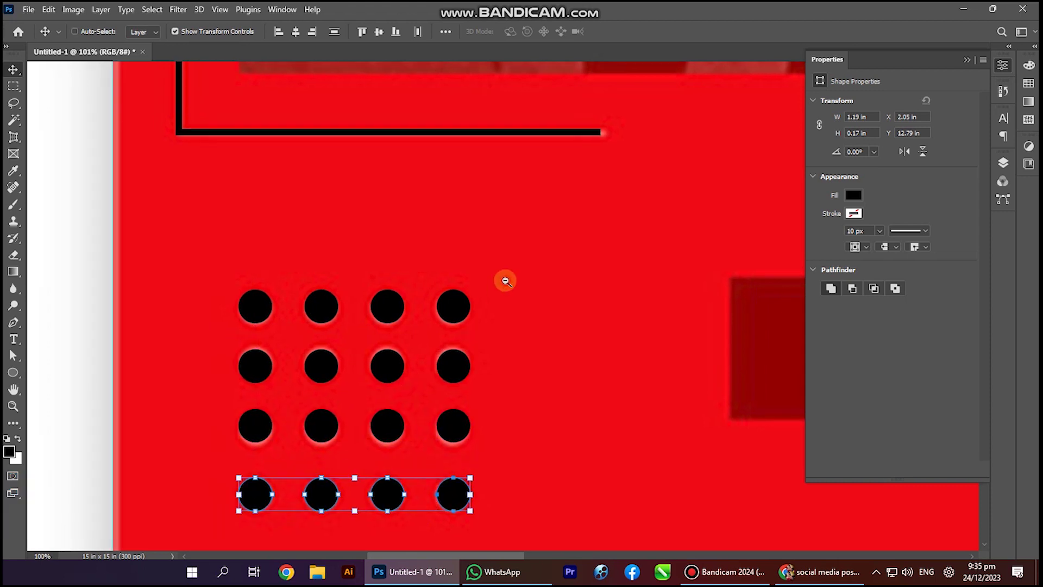
{"action": "left_click_drag", "start_coordinate": [554, 324], "coordinate": [355, 392]}
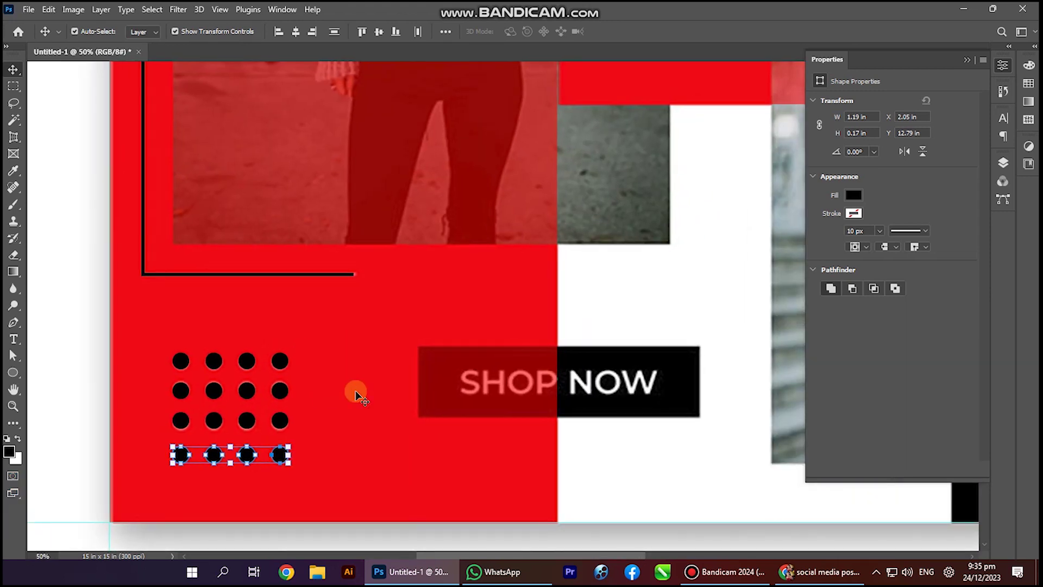
{"action": "right_click", "coordinate": [13, 373]}
{"action": "left_click", "coordinate": [71, 366]}
{"action": "left_click_drag", "start_coordinate": [419, 347], "coordinate": [699, 417]}
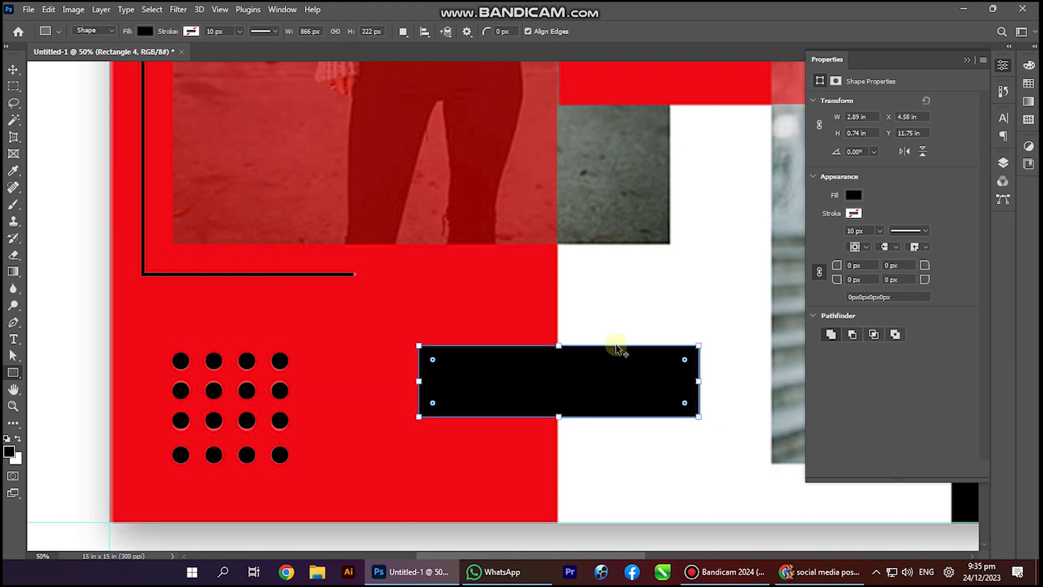
- Draw black circles about 0.19 in across over the three dots in the rightmost column of the upper dot grid
{"action": "left_click", "coordinate": [587, 296], "text": "alt"}
{"action": "left_click", "coordinate": [586, 296], "text": "alt"}
{"action": "left_click_drag", "start_coordinate": [607, 251], "coordinate": [541, 411]}
{"action": "left_click", "coordinate": [568, 196], "text": "alt"}
{"action": "left_click_drag", "start_coordinate": [535, 257], "coordinate": [489, 349]}
{"action": "key", "text": "z"}
{"action": "left_click", "coordinate": [463, 191]}
{"action": "left_click_drag", "start_coordinate": [463, 190], "coordinate": [452, 184]}
{"action": "left_click_drag", "start_coordinate": [469, 165], "coordinate": [540, 215]}
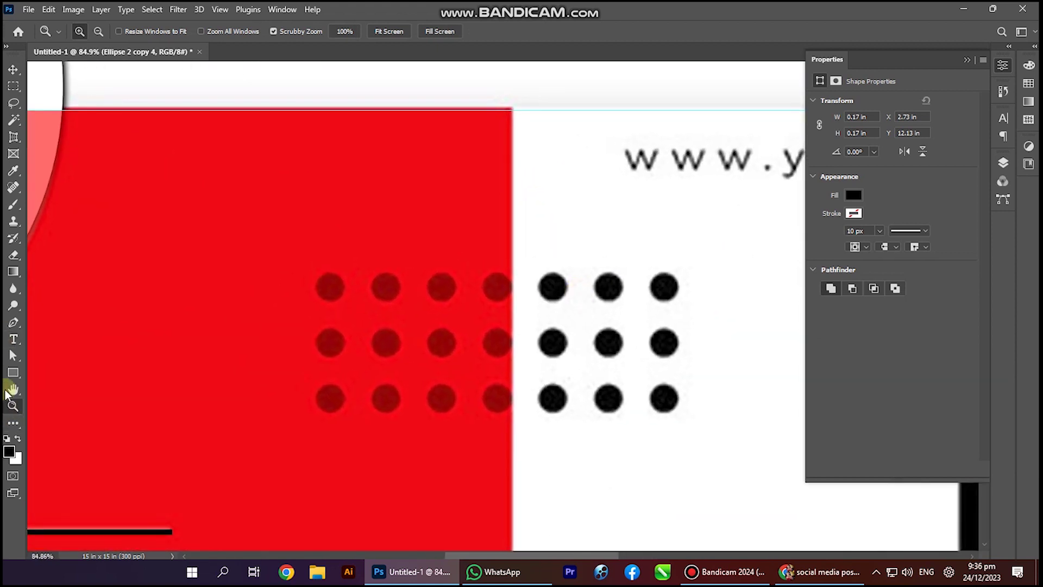
{"action": "right_click", "coordinate": [14, 373]}
{"action": "left_click", "coordinate": [73, 385]}
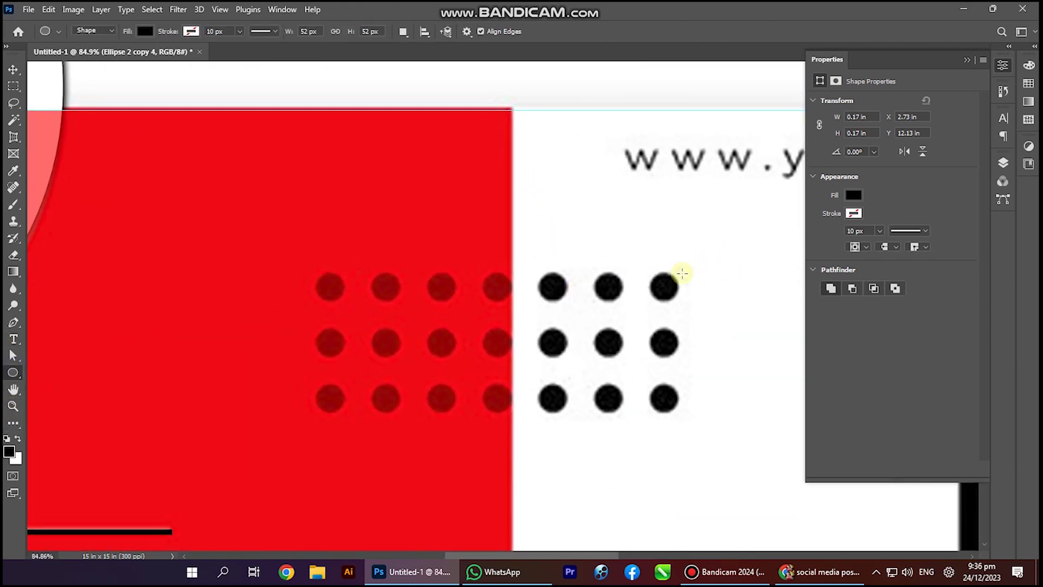
{"action": "left_click_drag", "start_coordinate": [664, 292], "coordinate": [666, 398]}
- Select the three-dot column and duplicate it leftward over the remaining six columns of the upper dot grid
{"action": "key", "text": "v"}
{"action": "left_click", "coordinate": [667, 341], "text": "shift"}
{"action": "left_click", "coordinate": [668, 293], "text": "shift"}
{"action": "left_click_drag", "start_coordinate": [669, 295], "coordinate": [339, 310]}
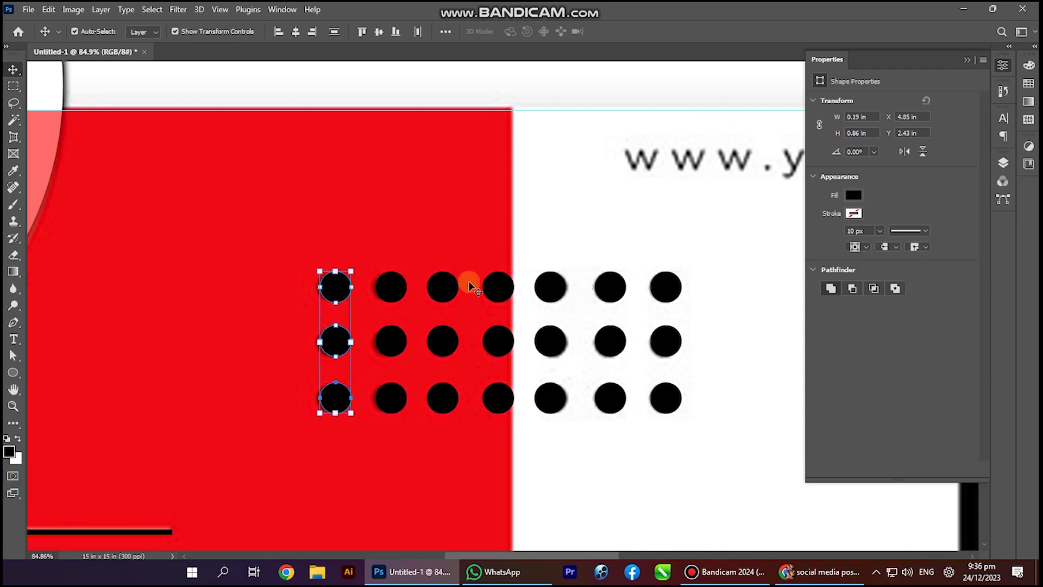
- Draw a rectangle about 2.6 in wide and 2.75 in high over the frame of the 50% discount badge
{"action": "left_click", "coordinate": [618, 217], "text": "alt"}
{"action": "left_click_drag", "start_coordinate": [719, 285], "coordinate": [456, 303]}
{"action": "key", "text": "z"}
{"action": "left_click_drag", "start_coordinate": [444, 220], "coordinate": [469, 231]}
{"action": "key", "text": "y"}
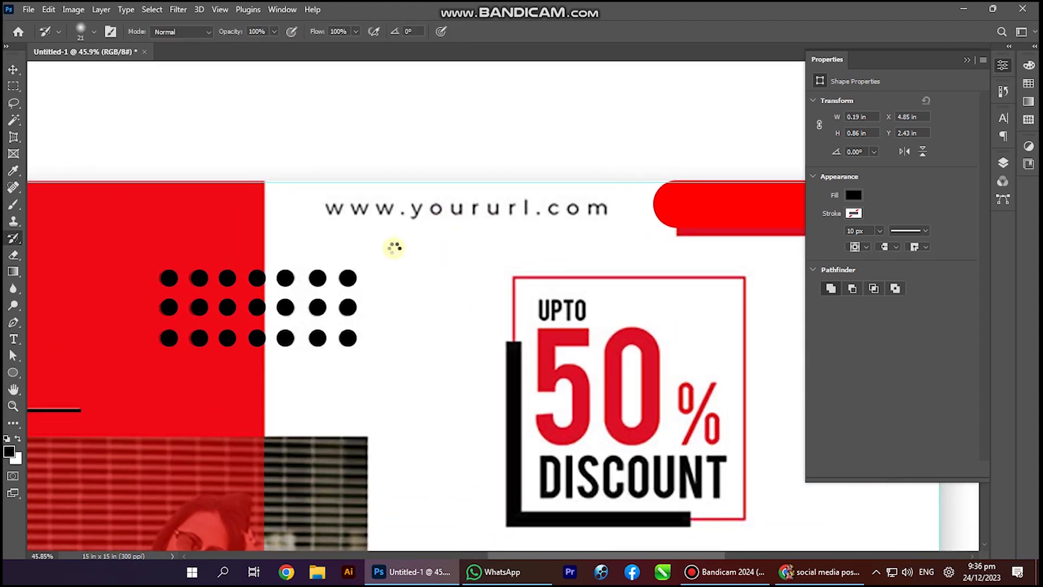
{"action": "left_click", "coordinate": [552, 319], "text": "alt"}
{"action": "left_click_drag", "start_coordinate": [581, 362], "coordinate": [466, 357]}
{"action": "key", "text": "z"}
{"action": "left_click", "coordinate": [466, 356]}
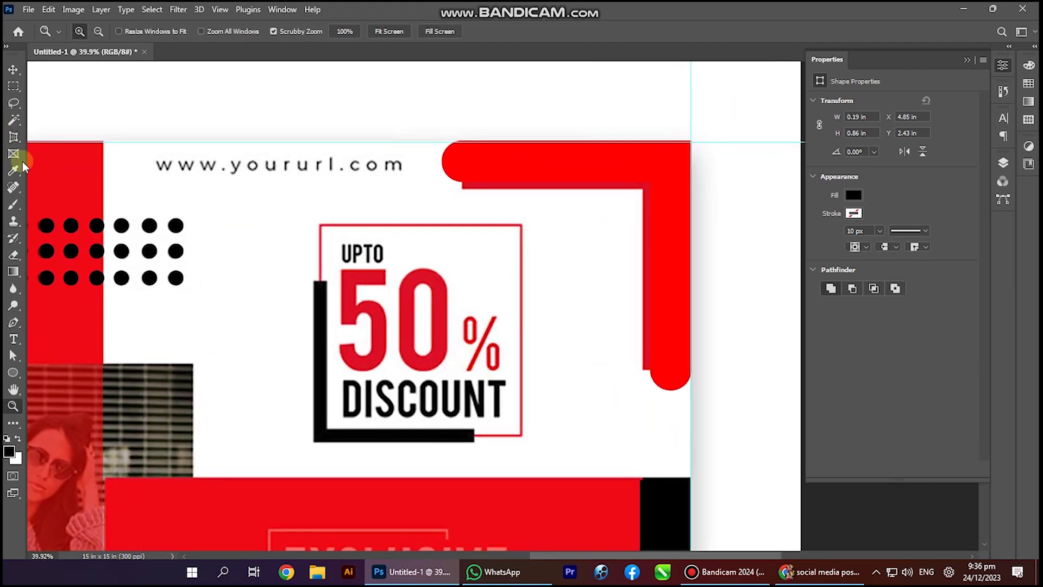
{"action": "key", "text": "u"}
{"action": "right_click", "coordinate": [13, 372]}
{"action": "left_click", "coordinate": [72, 374]}
{"action": "left_click_drag", "start_coordinate": [319, 222], "coordinate": [520, 435]}
- Round all corners of the discount badge rectangle to a radius of 0.2 in
{"action": "key", "text": "a"}
{"action": "key", "text": "v"}
{"action": "left_click_drag", "start_coordinate": [333, 237], "coordinate": [329, 238]}
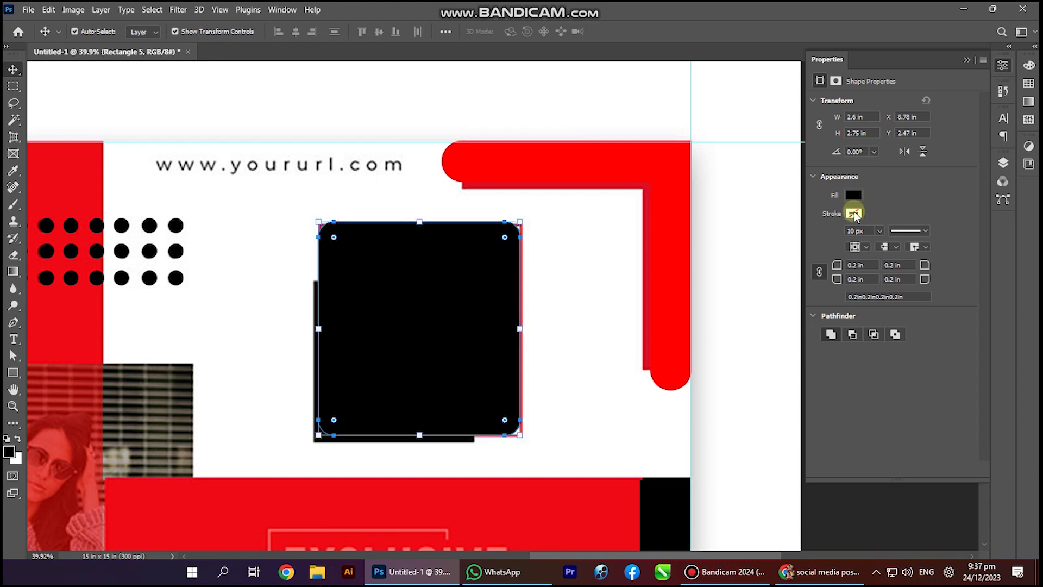
- Give the rounded discount badge rectangle a red 20 px stroke and no fill
{"action": "left_click", "coordinate": [854, 214]}
{"action": "left_click", "coordinate": [834, 282]}
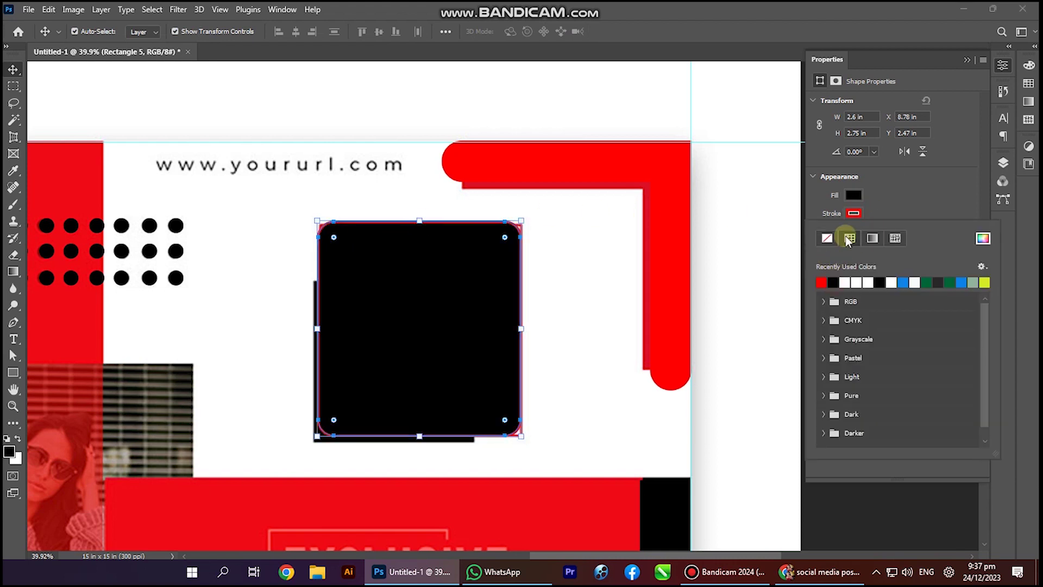
{"action": "left_click", "coordinate": [853, 195]}
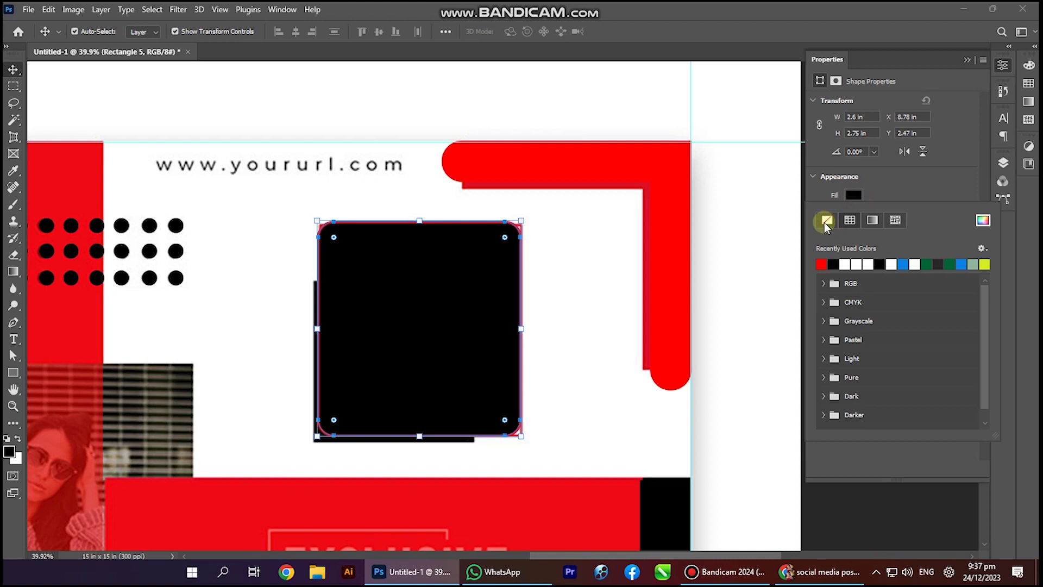
{"action": "left_click", "coordinate": [825, 223]}
{"action": "left_click", "coordinate": [450, 232]}
{"action": "left_click_drag", "start_coordinate": [450, 231], "coordinate": [498, 246]}
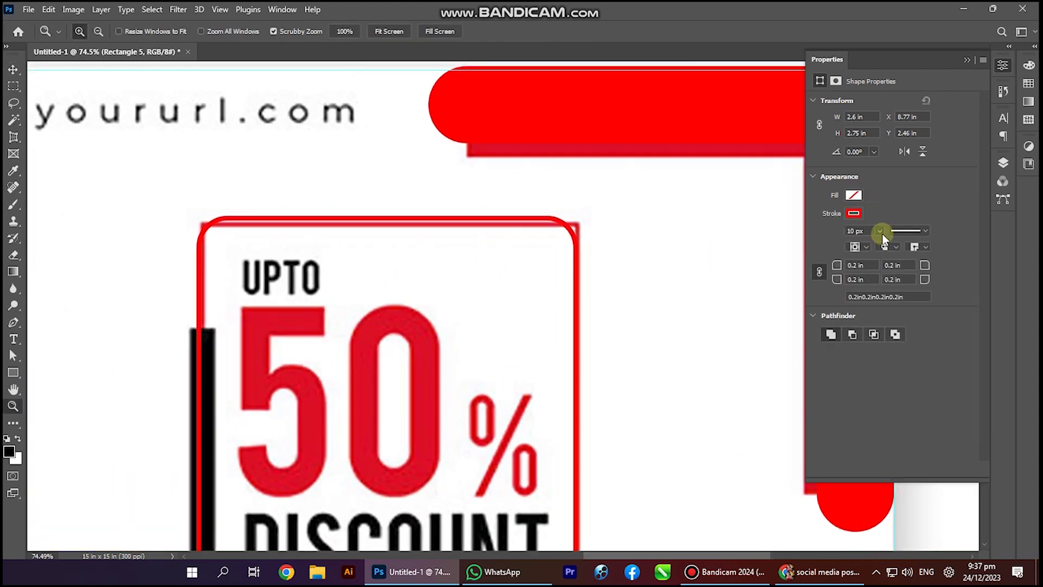
{"action": "key", "text": "Return"}
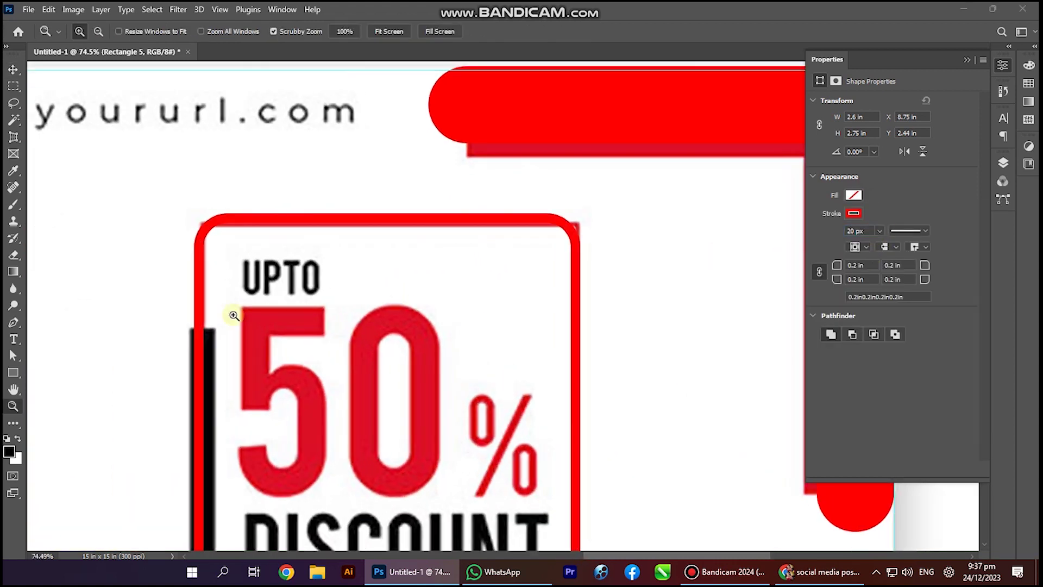
- Trace the discount badge's L-shaped black bar with the Pen tool, about 595 px wide and 589 px high, and deselect it
{"action": "left_click_drag", "start_coordinate": [261, 315], "coordinate": [312, 236]}
{"action": "key", "text": "ctrl+minus"}
{"action": "left_click_drag", "start_coordinate": [340, 380], "coordinate": [288, 363]}
{"action": "key", "text": "a"}
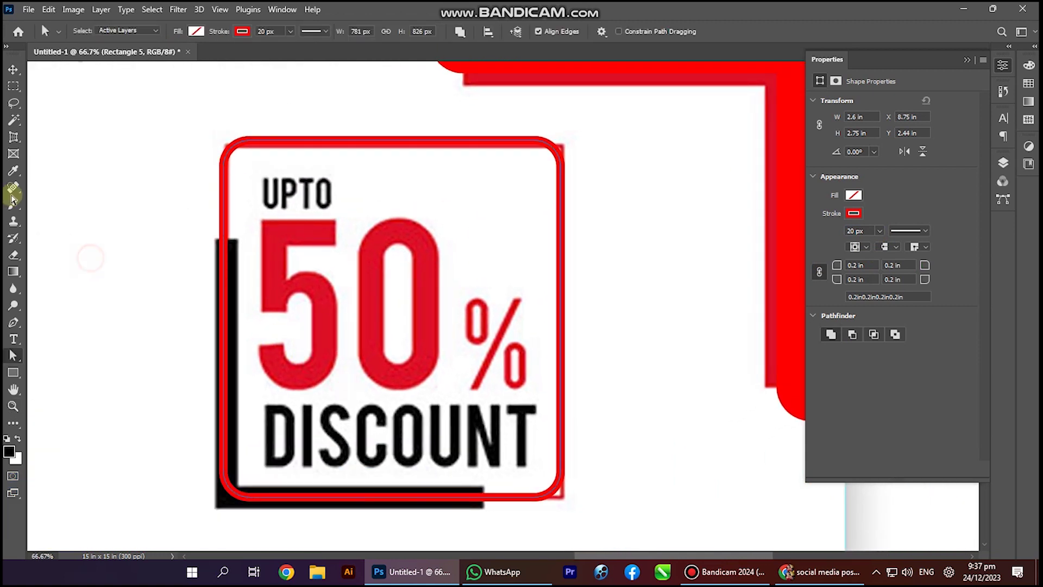
{"action": "key", "text": "p"}
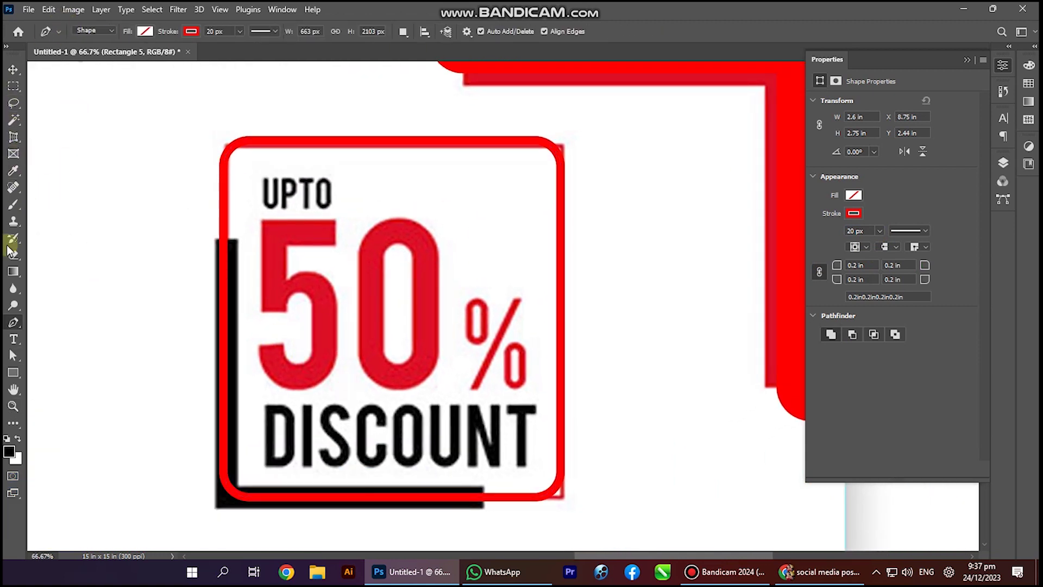
{"action": "left_click", "coordinate": [224, 240]}
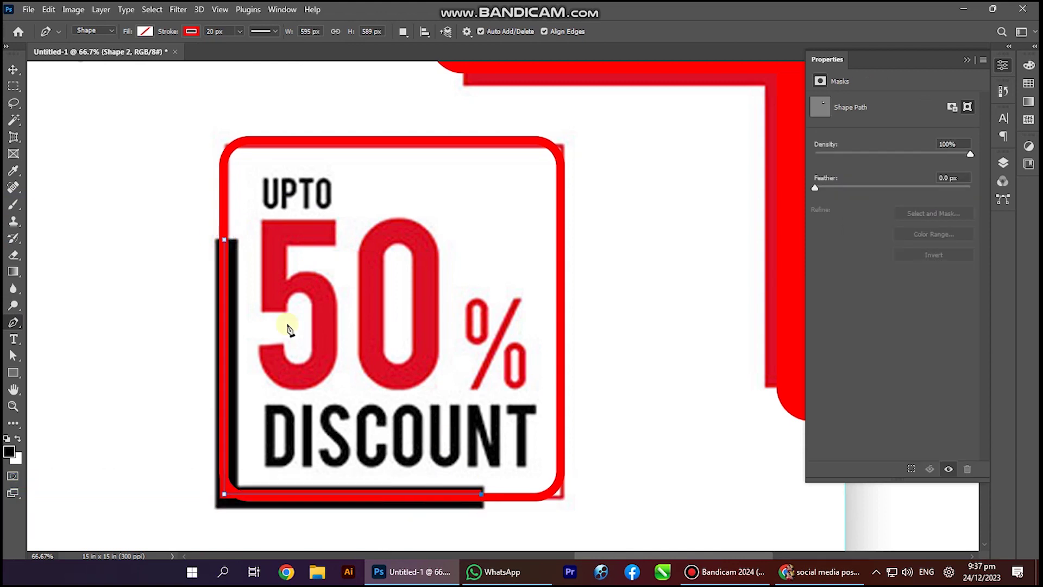
{"action": "key", "text": "v"}
{"action": "left_click", "coordinate": [1003, 163]}
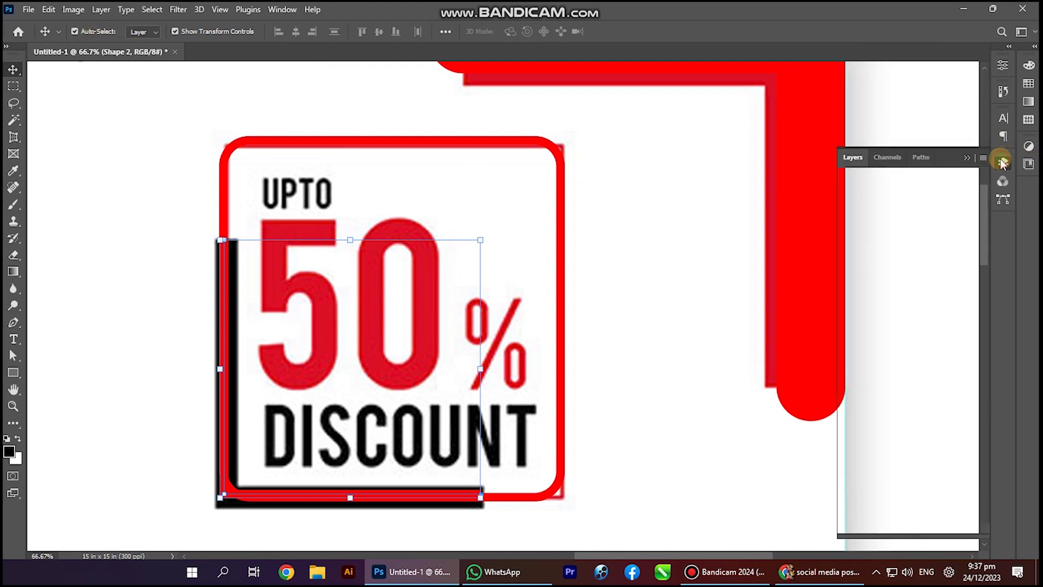
{"action": "left_click", "coordinate": [507, 291]}
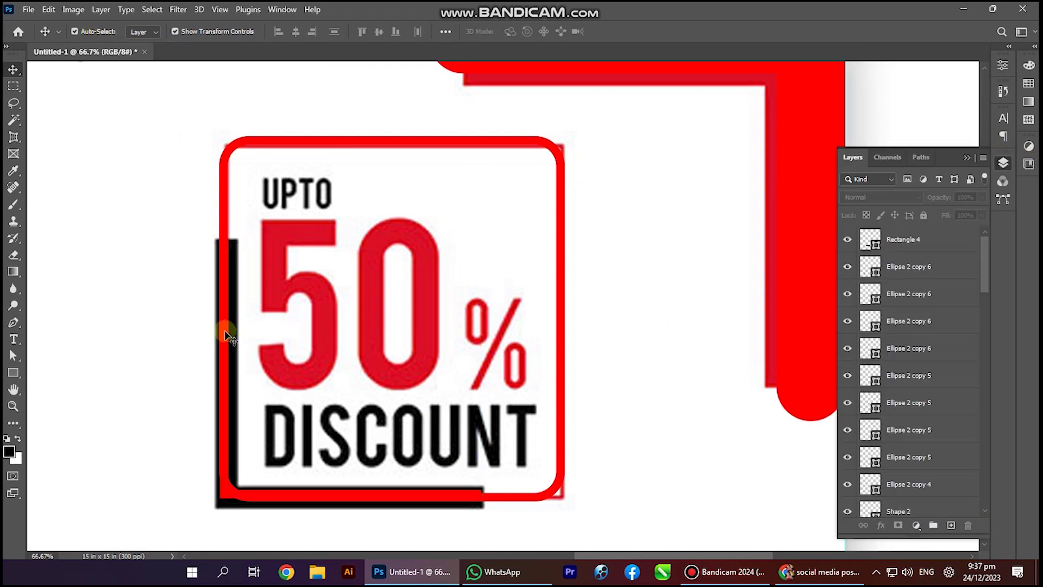
- Give the discount badge's L-shaped bar a black 40 px stroke and nudge it slightly down over the reference bar
{"action": "left_click", "coordinate": [227, 336]}
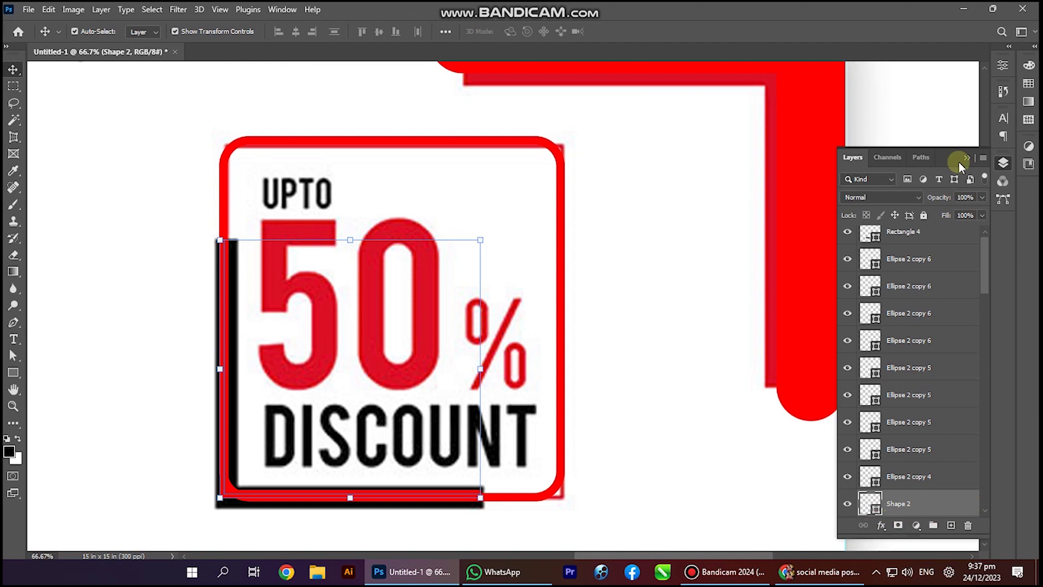
{"action": "left_click", "coordinate": [1003, 74]}
{"action": "left_click", "coordinate": [1003, 83]}
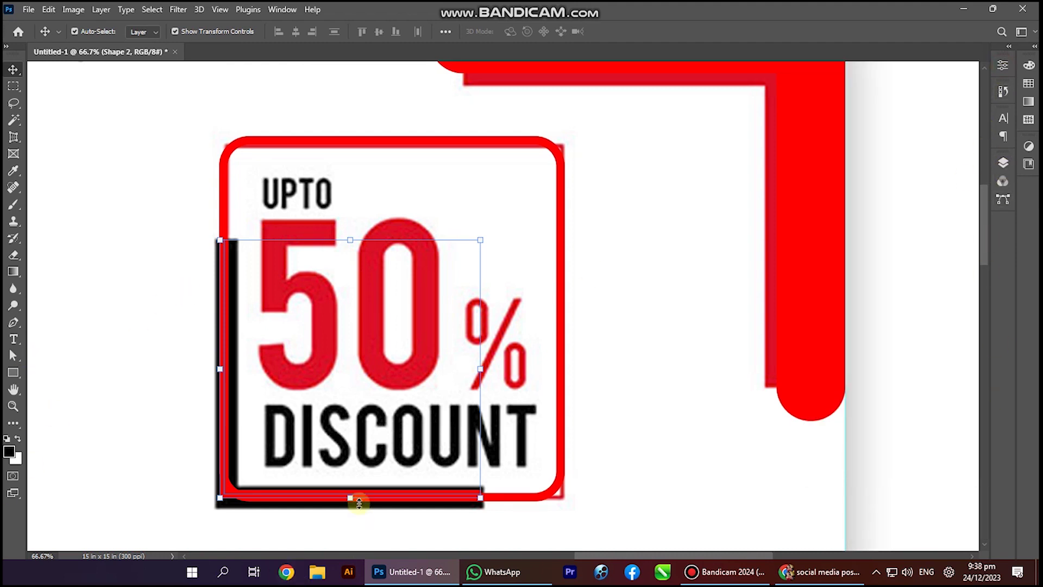
{"action": "left_click", "coordinate": [13, 322]}
{"action": "left_click", "coordinate": [190, 31]}
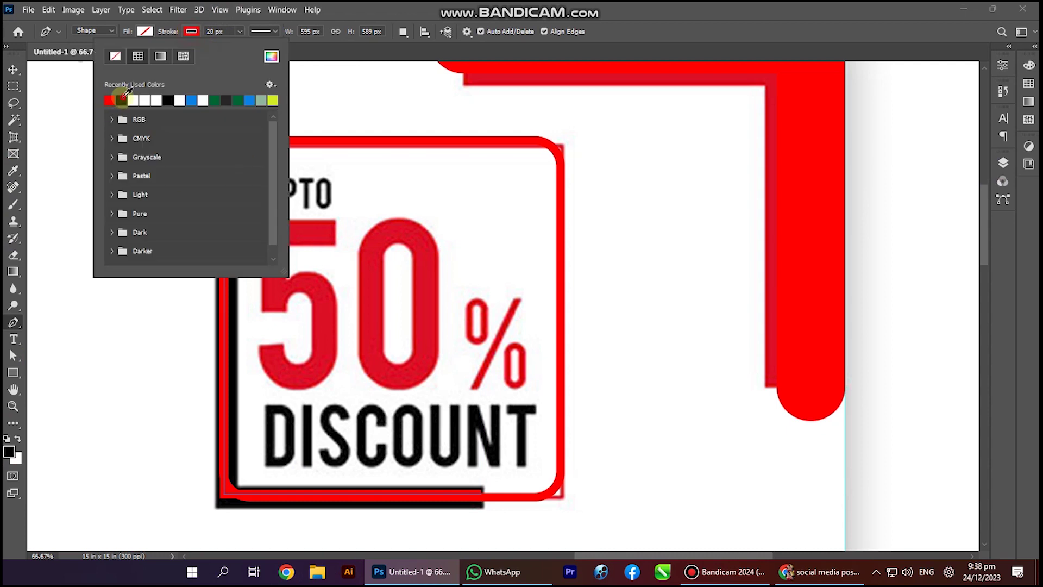
{"action": "left_click", "coordinate": [122, 100]}
{"action": "left_click", "coordinate": [214, 31]}
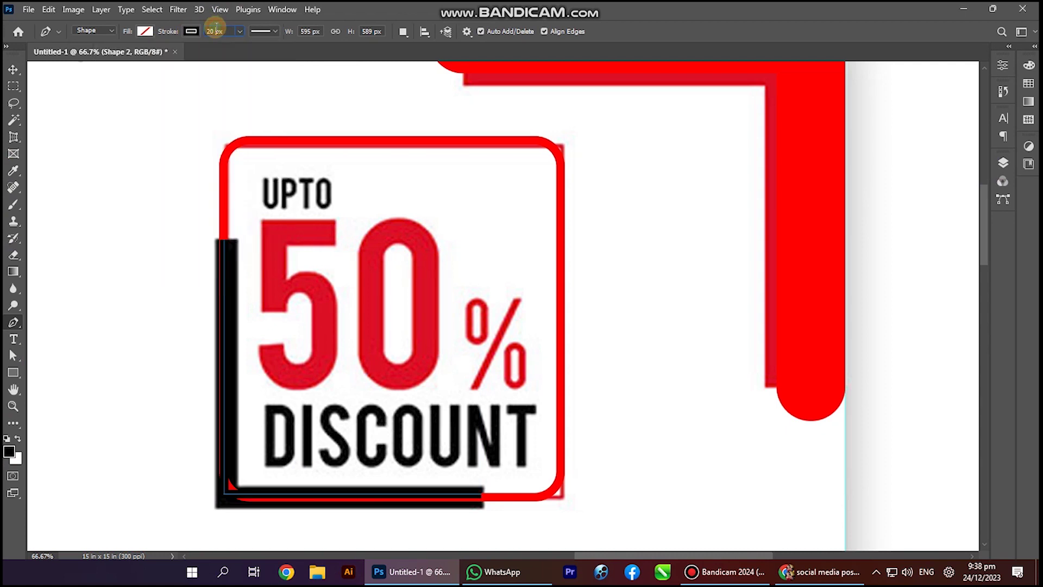
{"action": "type", "text": "40"}
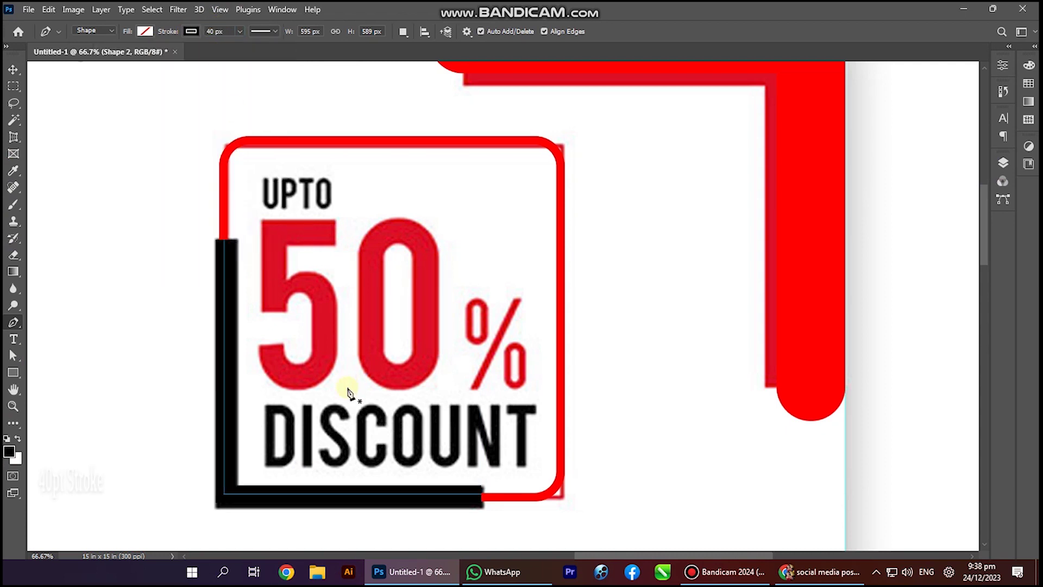
{"action": "type", "text": "v"}
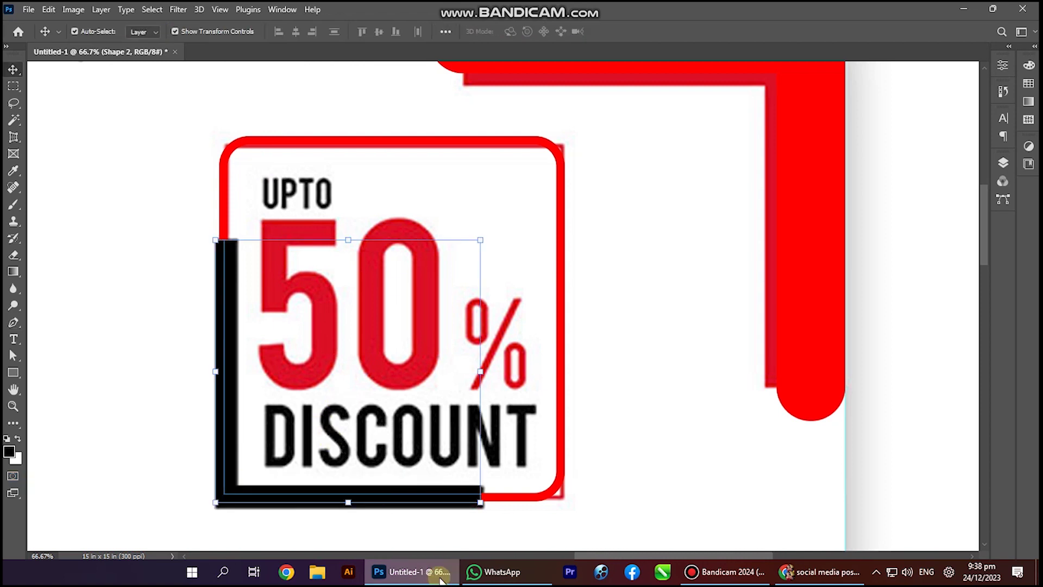
{"action": "left_click_drag", "start_coordinate": [449, 553], "coordinate": [458, 553]}
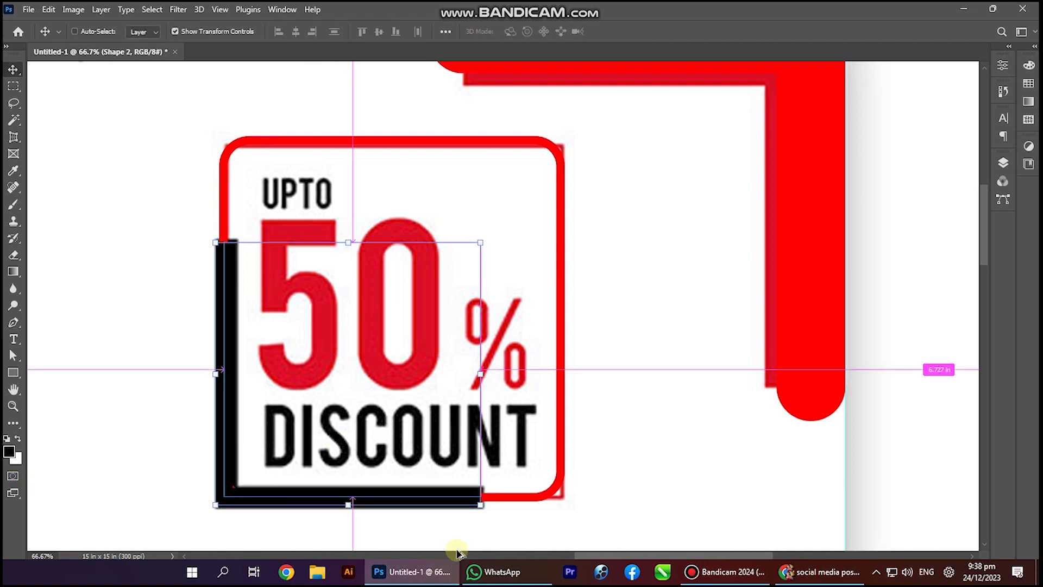
- Draw a rectangle about 5.13 in wide and 6.44 in high over the large photo of the standing woman
{"action": "left_click", "coordinate": [422, 419], "text": "alt"}
{"action": "left_click", "coordinate": [533, 326], "text": "alt"}
{"action": "key", "text": "a"}
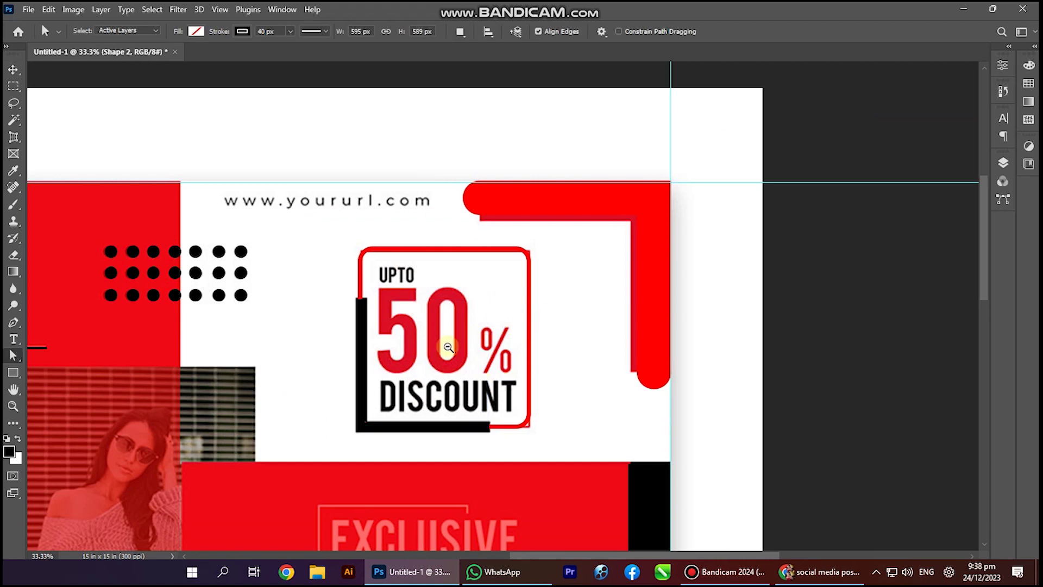
{"action": "left_click", "coordinate": [449, 347], "text": "alt"}
{"action": "left_click", "coordinate": [448, 348], "text": "alt"}
{"action": "left_click_drag", "start_coordinate": [493, 356], "coordinate": [581, 143]}
{"action": "key", "text": "z"}
{"action": "left_click_drag", "start_coordinate": [515, 304], "coordinate": [556, 272]}
{"action": "left_click", "coordinate": [413, 286], "text": "alt"}
{"action": "left_click", "coordinate": [412, 286], "text": "alt"}
{"action": "left_click", "coordinate": [412, 287], "text": "alt"}
{"action": "left_click_drag", "start_coordinate": [410, 287], "coordinate": [422, 350]}
{"action": "left_click_drag", "start_coordinate": [281, 230], "coordinate": [360, 435]}
{"action": "left_click", "coordinate": [13, 372]}
{"action": "mouse_move", "coordinate": [184, 138]}
{"action": "left_mouse_down"}
{"action": "mouse_move", "coordinate": [413, 404]}
{"action": "mouse_move", "coordinate": [414, 394]}
{"action": "mouse_move", "coordinate": [413, 416]}
{"action": "left_mouse_up"}
- Give the rectangle over the large photo a white fill and no stroke
{"action": "left_click", "coordinate": [855, 214]}
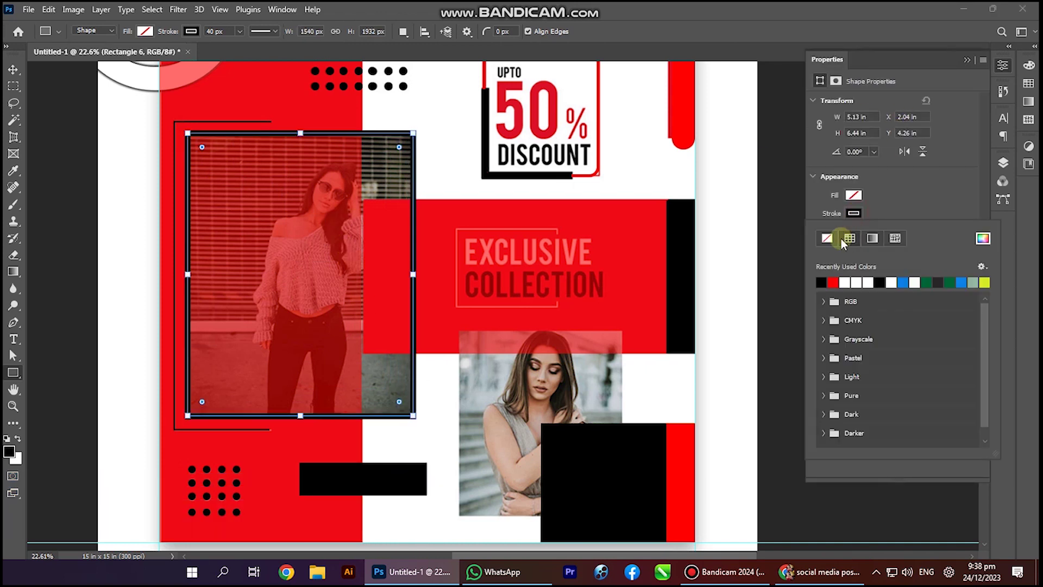
{"action": "left_click", "coordinate": [830, 225]}
{"action": "left_click", "coordinate": [851, 265]}
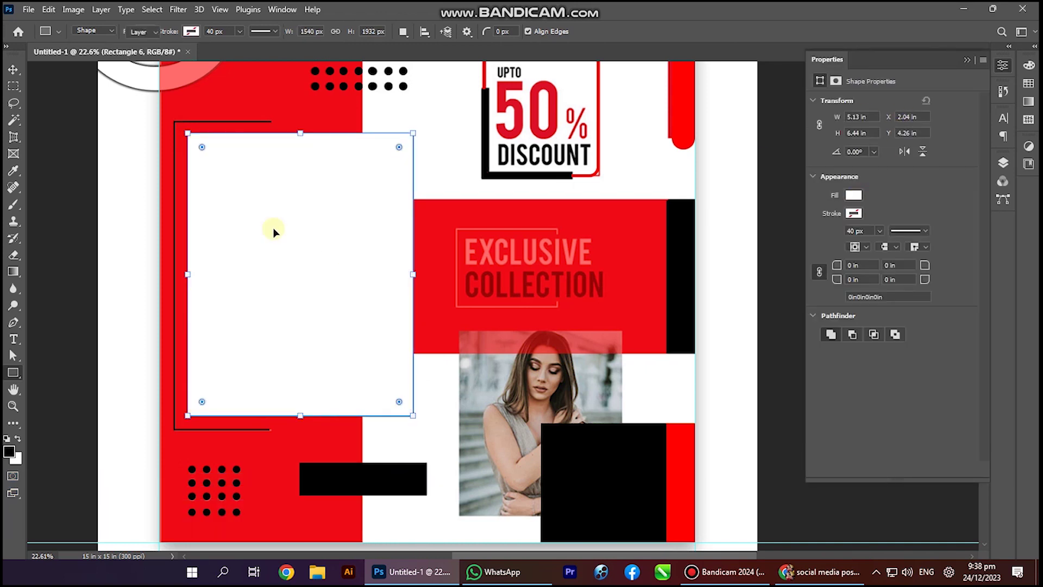
- Duplicate the white rectangle onto the smaller photo and resize the copy to about 3.78 in wide and 4.27 in high
{"action": "key", "text": "v"}
{"action": "left_click_drag", "start_coordinate": [298, 205], "coordinate": [524, 421]}
{"action": "left_click_drag", "start_coordinate": [526, 418], "coordinate": [526, 312]}
{"action": "left_click_drag", "start_coordinate": [403, 508], "coordinate": [463, 415]}
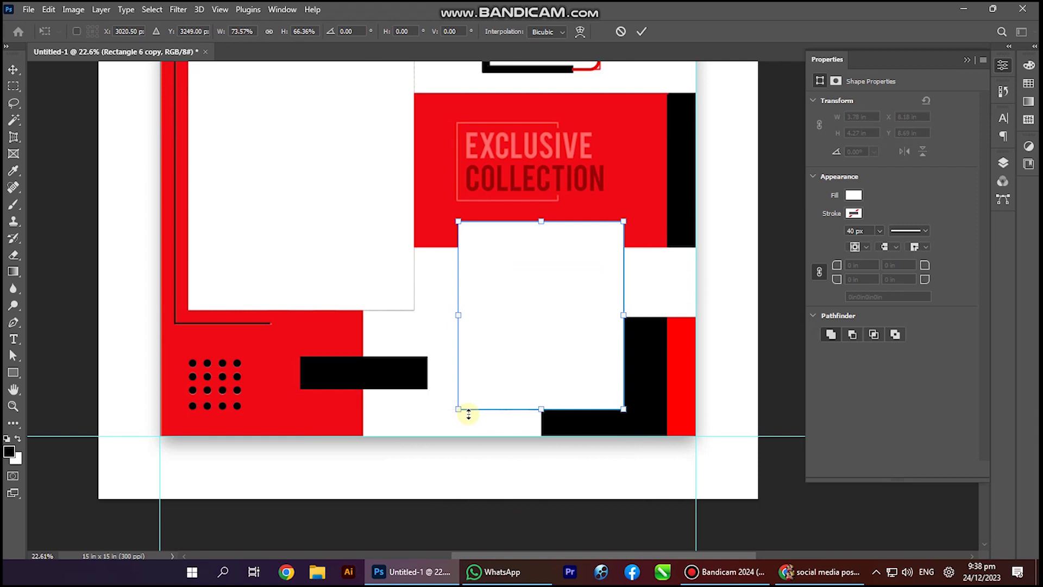
{"action": "key", "text": "Return"}
- Trace the open bracket frame around EXCLUSIVE COLLECTION with the Pen tool, about 687 px wide and 534 px high
{"action": "left_click", "coordinate": [545, 279], "text": "ctrl+alt"}
{"action": "left_click_drag", "start_coordinate": [625, 151], "coordinate": [592, 345]}
{"action": "left_click_drag", "start_coordinate": [506, 360], "coordinate": [446, 329]}
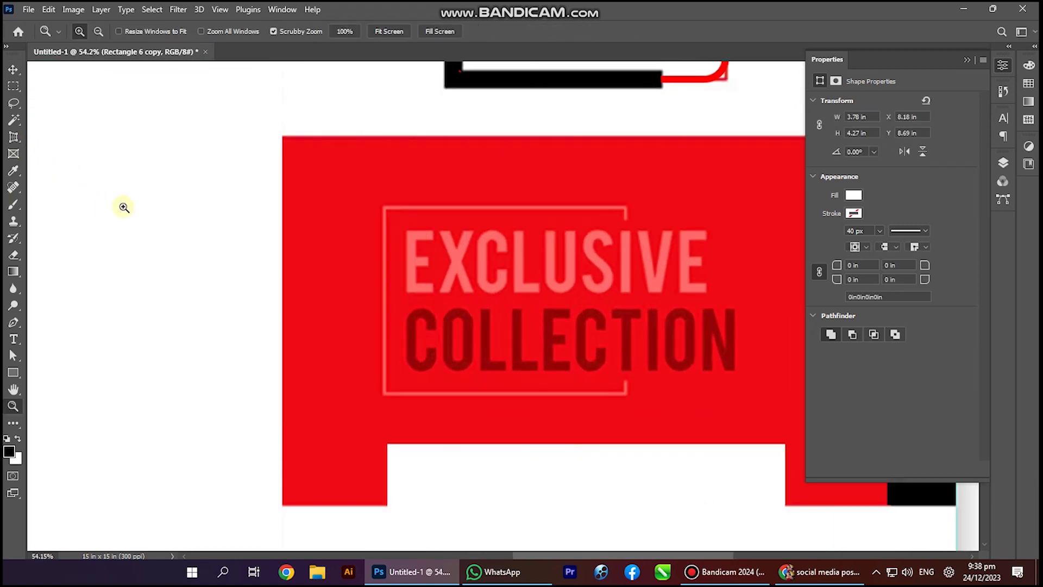
{"action": "key", "text": "p"}
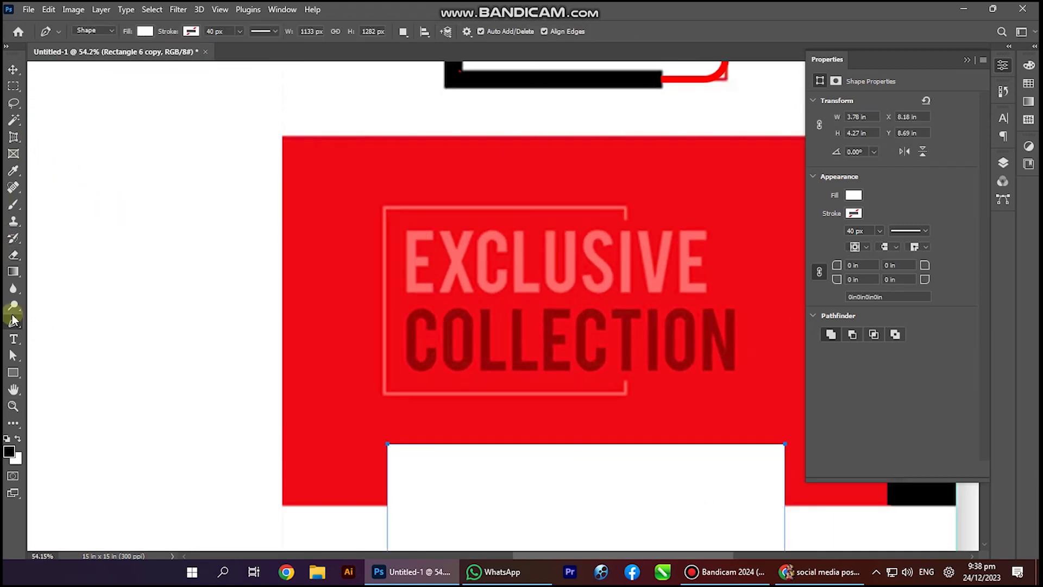
{"action": "left_click", "coordinate": [627, 216]}
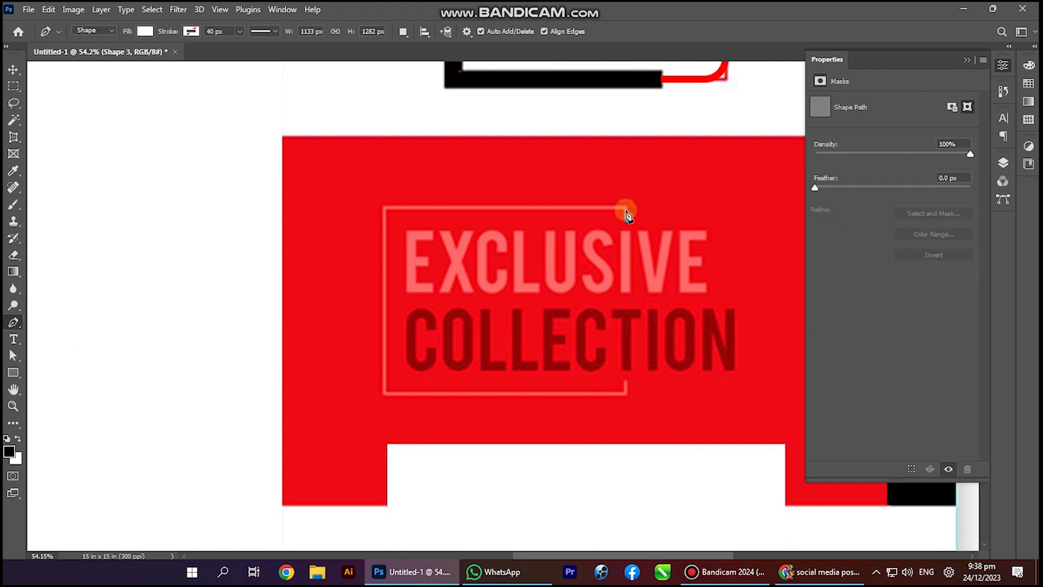
{"action": "left_click", "coordinate": [385, 208]}
{"action": "left_click", "coordinate": [385, 395]}
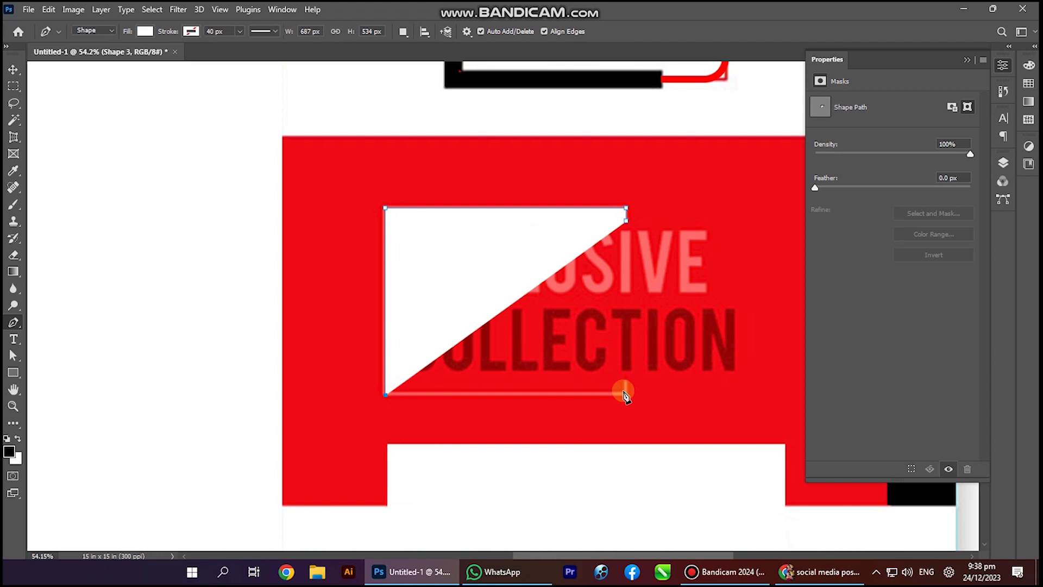
{"action": "left_click", "coordinate": [627, 392]}
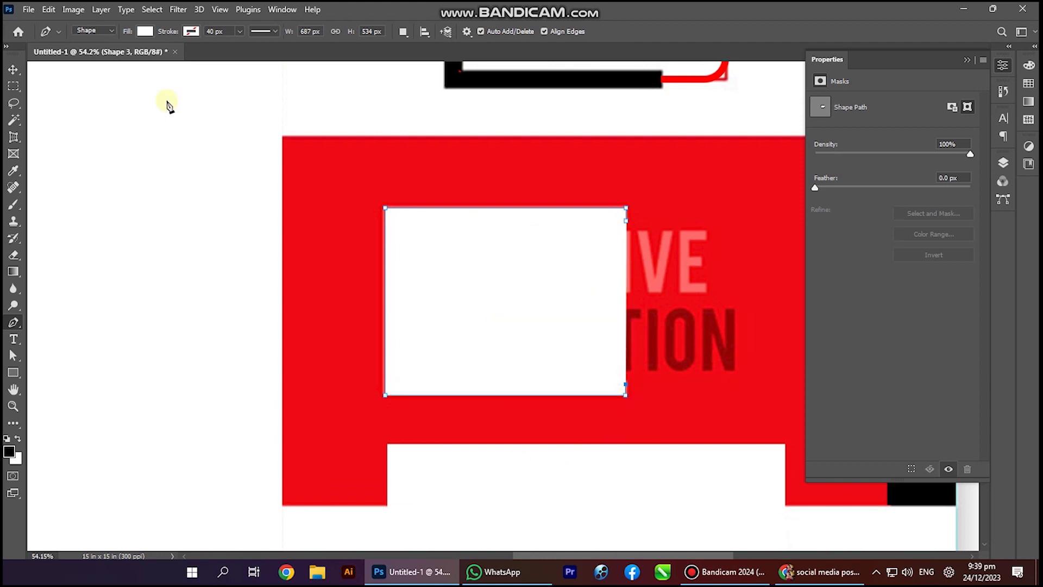
- Give the EXCLUSIVE COLLECTION frame no fill and a black 10 px stroke, and deselect its path
{"action": "left_click", "coordinate": [146, 33]}
{"action": "left_click", "coordinate": [68, 56]}
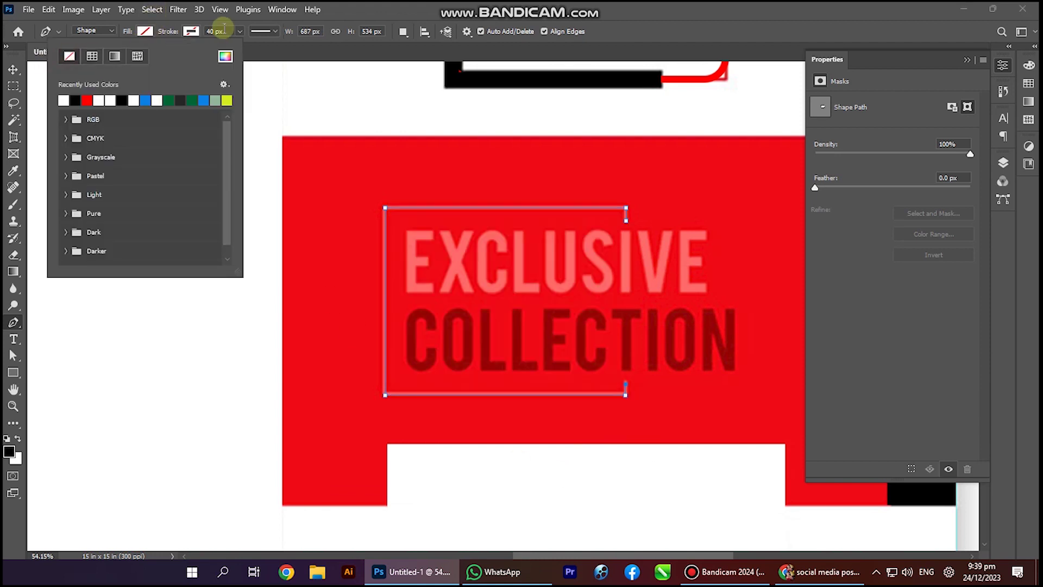
{"action": "left_click", "coordinate": [190, 31]}
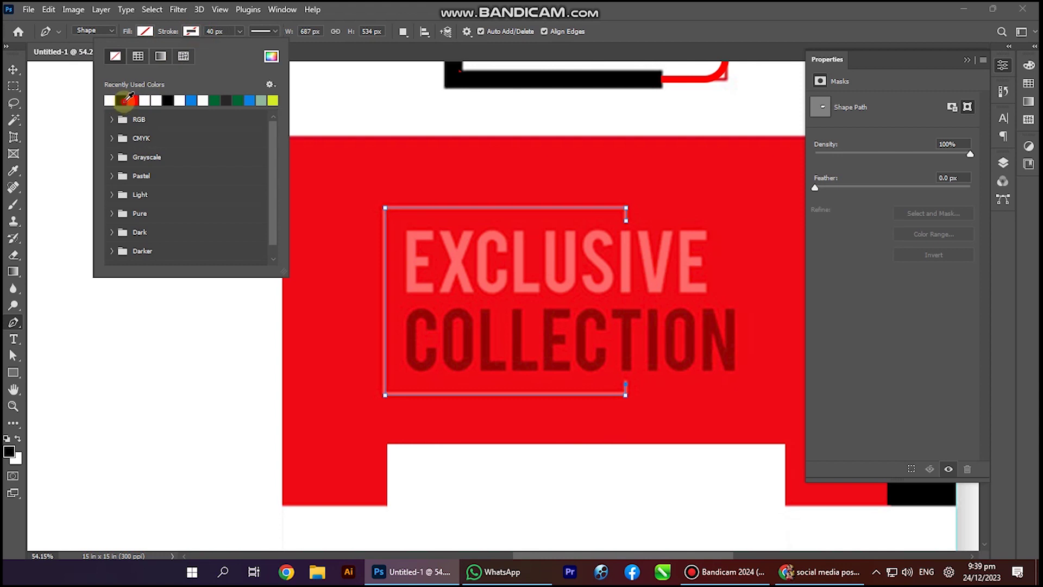
{"action": "left_click", "coordinate": [123, 101]}
{"action": "left_click", "coordinate": [220, 31]}
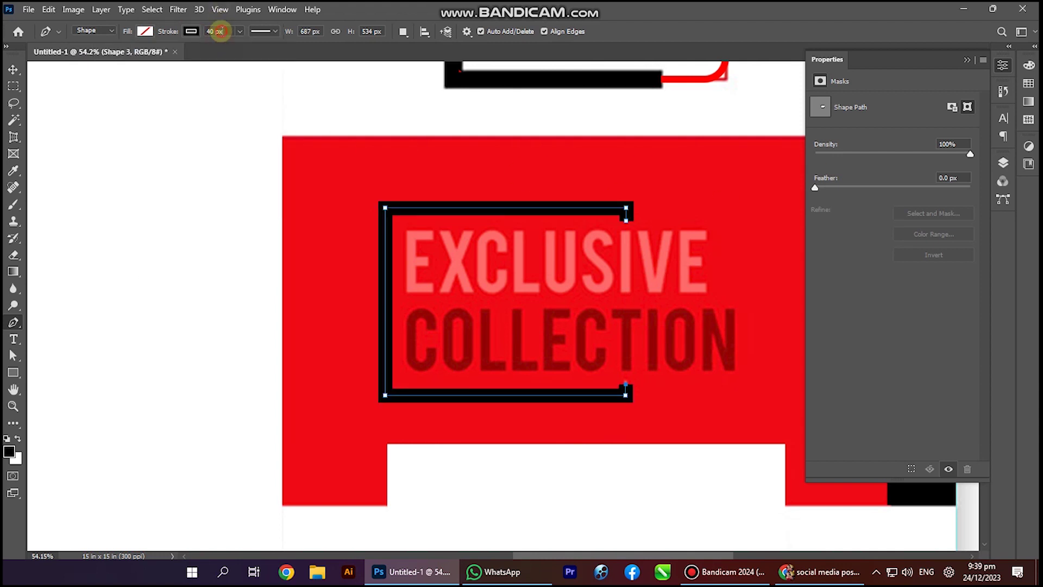
{"action": "type", "text": "10"}
{"action": "key", "text": "Return"}
{"action": "key", "text": "a"}
{"action": "left_click", "coordinate": [357, 320]}
- Review the traced shapes across the poster and fit the whole layout in full-screen mode
{"action": "scroll", "coordinate": [580, 212], "scroll_direction": "down", "scroll_amount": 1}
{"action": "left_click", "coordinate": [581, 214], "text": "alt"}
{"action": "left_click", "coordinate": [597, 254], "text": "alt"}
{"action": "left_click", "coordinate": [599, 256], "text": "alt"}
{"action": "left_click_drag", "start_coordinate": [512, 96], "coordinate": [504, 214]}
{"action": "left_click", "coordinate": [456, 197], "text": "ctrl"}
{"action": "left_click", "coordinate": [231, 236], "text": "alt"}
{"action": "left_click_drag", "start_coordinate": [369, 298], "coordinate": [425, 108]}
{"action": "left_click", "coordinate": [427, 136], "text": "alt"}
{"action": "left_click_drag", "start_coordinate": [416, 175], "coordinate": [362, 322]}
{"action": "left_click_drag", "start_coordinate": [373, 214], "coordinate": [442, 251]}
{"action": "left_click_drag", "start_coordinate": [424, 248], "coordinate": [401, 230]}
{"action": "key", "text": "ctrl+0"}
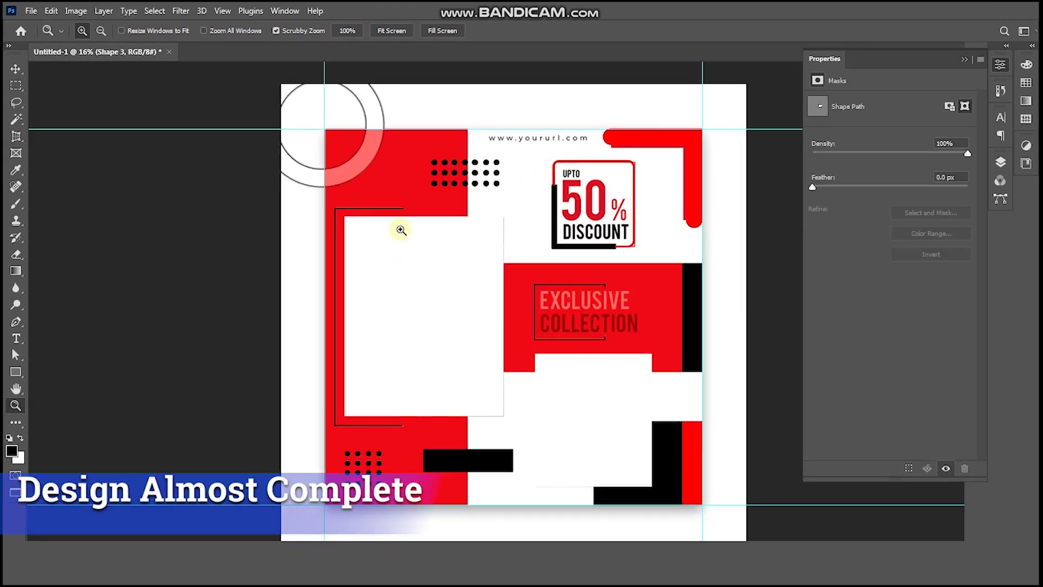
{"action": "key", "text": "f"}
- Hide the locked reference poster layer, Layer 1, above the background
{"action": "left_click", "coordinate": [1001, 162]}
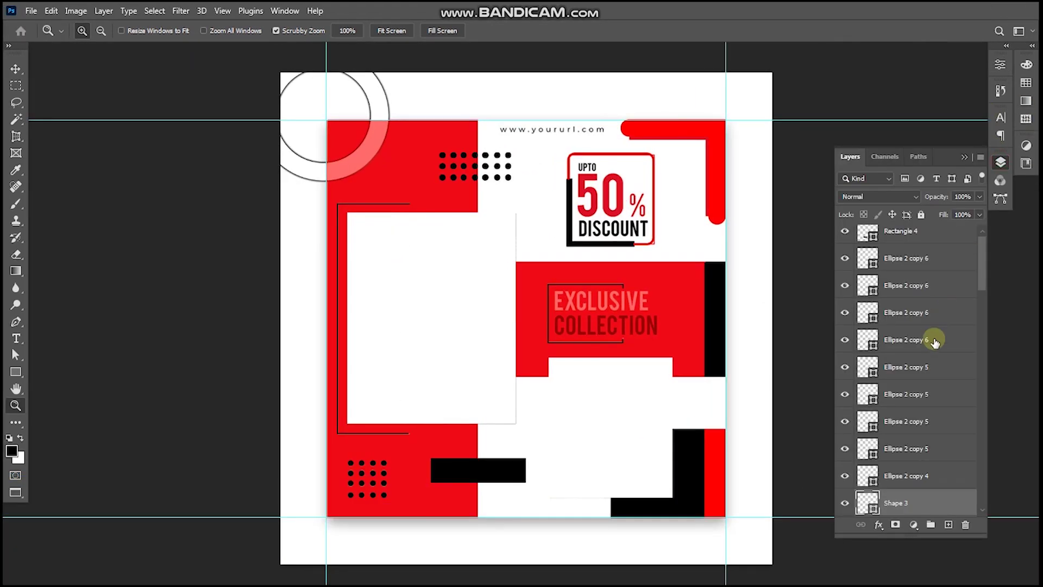
{"action": "scroll", "coordinate": [970, 481], "scroll_direction": "down", "scroll_amount": 2}
{"action": "scroll", "coordinate": [997, 377], "scroll_direction": "down", "scroll_amount": 1}
{"action": "scroll", "coordinate": [927, 420], "scroll_direction": "up", "scroll_amount": 1}
{"action": "scroll", "coordinate": [930, 414], "scroll_direction": "down", "scroll_amount": 2}
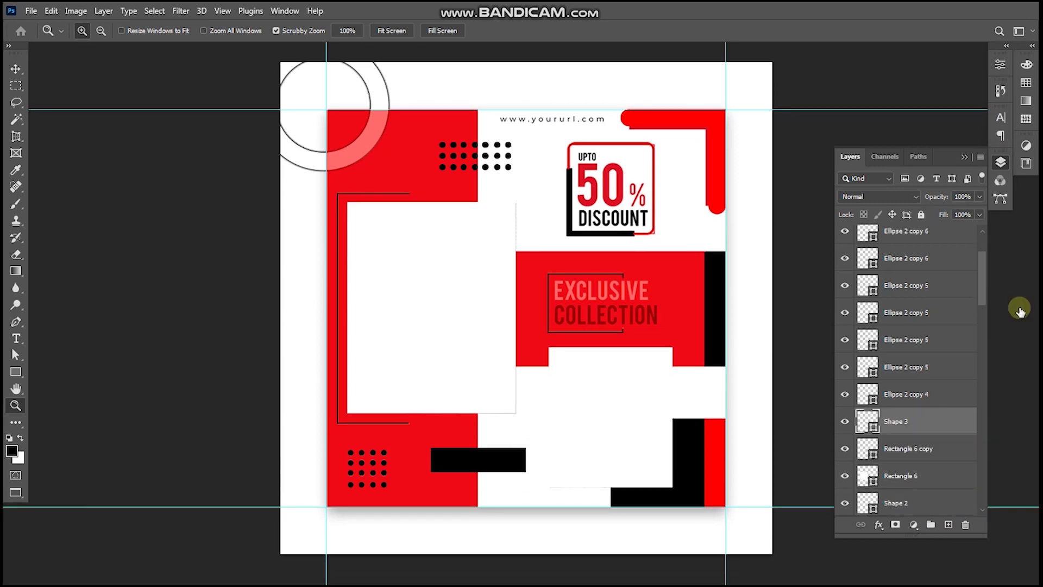
{"action": "left_click_drag", "start_coordinate": [985, 268], "coordinate": [961, 489]}
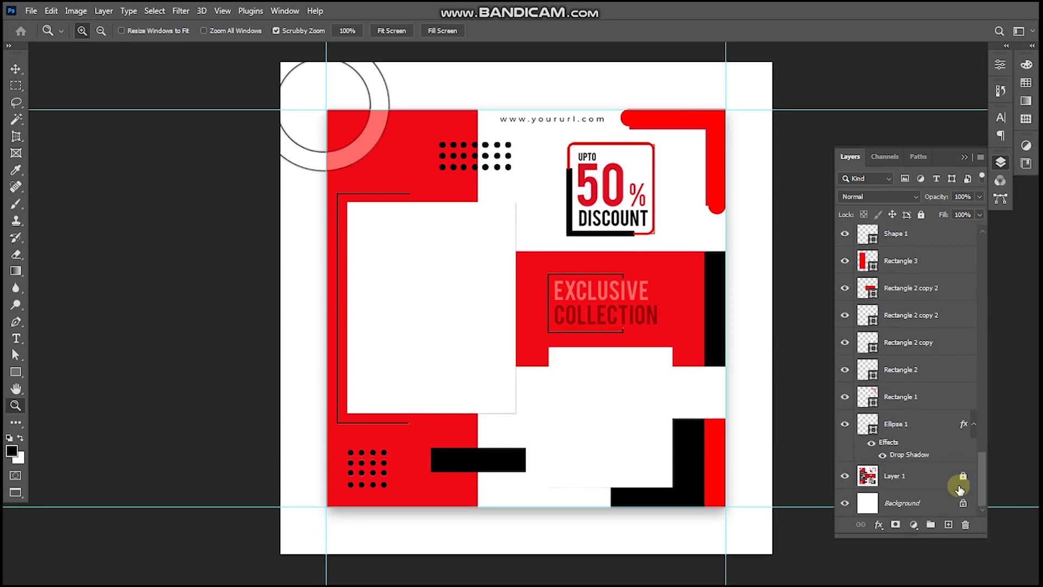
{"action": "left_click", "coordinate": [846, 476]}
{"action": "left_click", "coordinate": [846, 476]}
{"action": "left_click", "coordinate": [846, 476]}
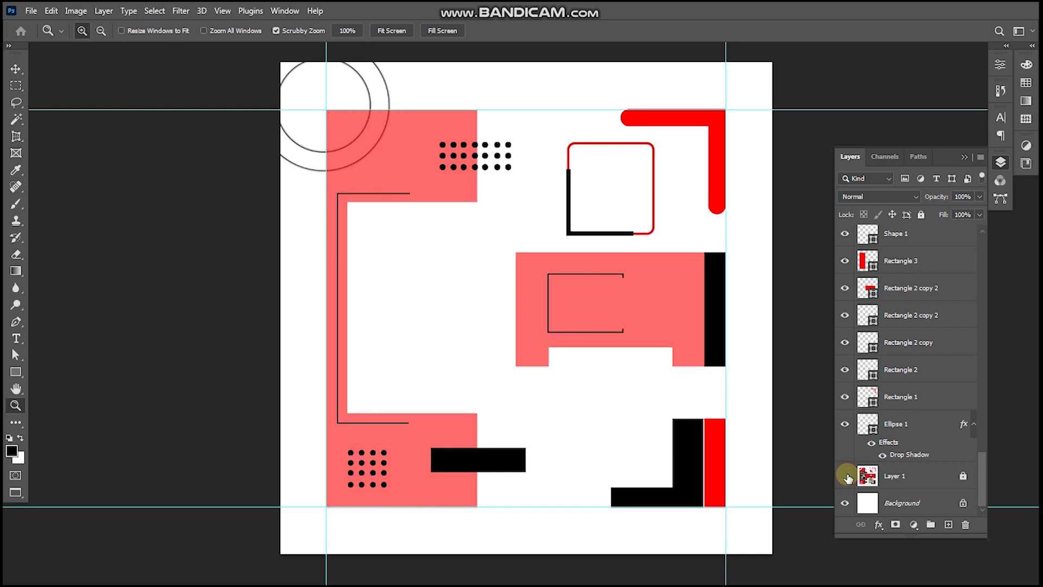
{"action": "left_click", "coordinate": [847, 477]}
- Set the opacity of the tall red column and the red middle band to 100%
{"action": "key", "text": "v"}
{"action": "left_click", "coordinate": [443, 431]}
{"action": "left_click", "coordinate": [648, 328], "text": "shift"}
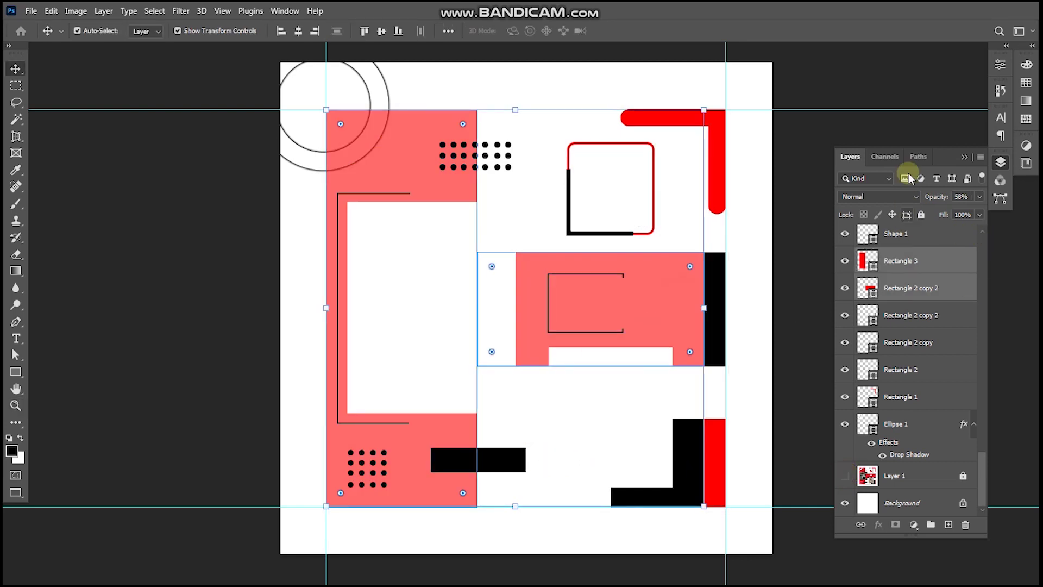
{"action": "type", "text": "100"}
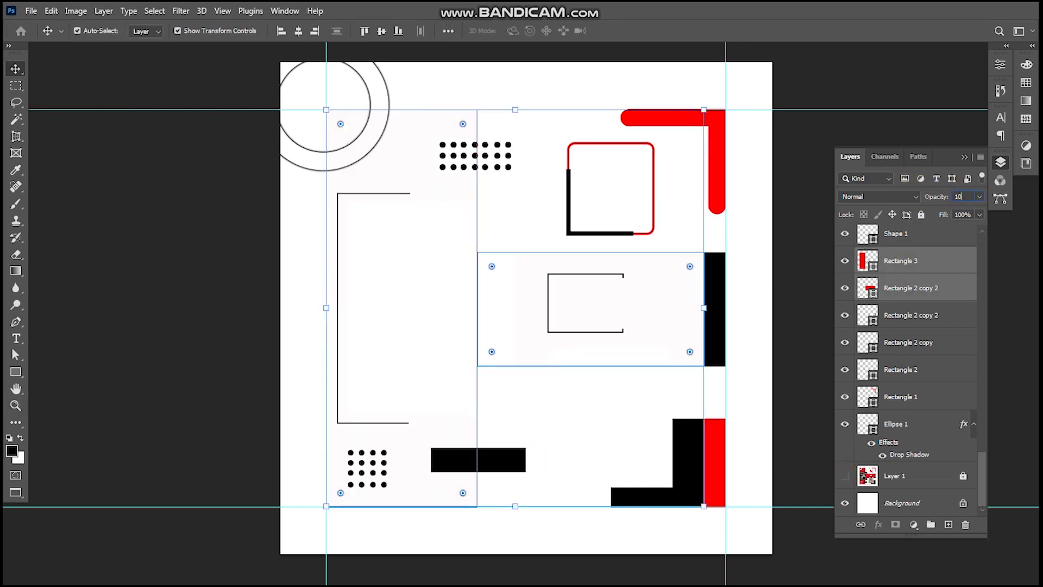
- Add a 38 px drop shadow and a smooth Inner Bevel to the large white photo rectangle
{"action": "left_click", "coordinate": [399, 234]}
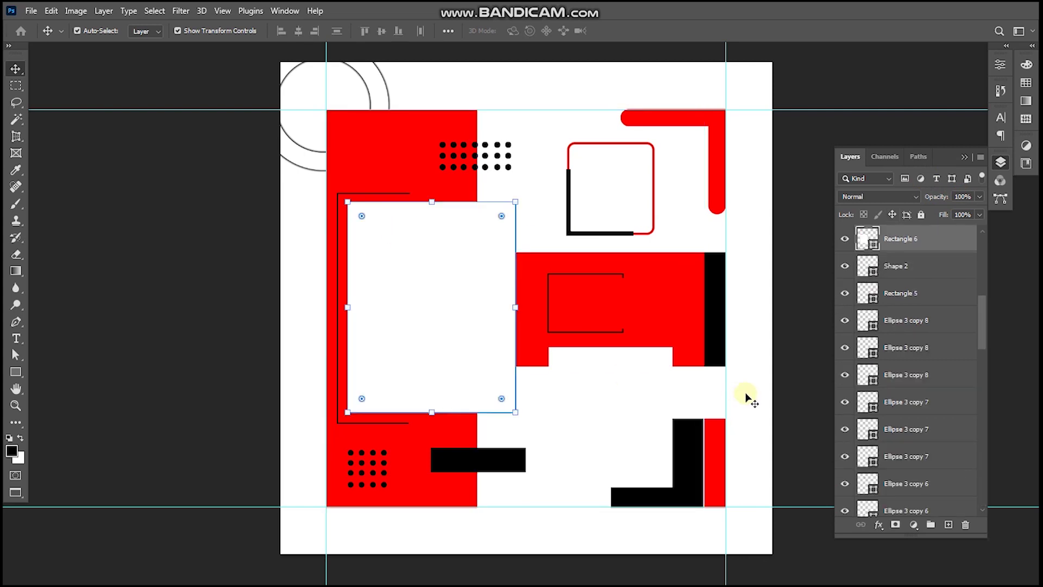
{"action": "right_click", "coordinate": [941, 252]}
{"action": "left_click", "coordinate": [804, 9]}
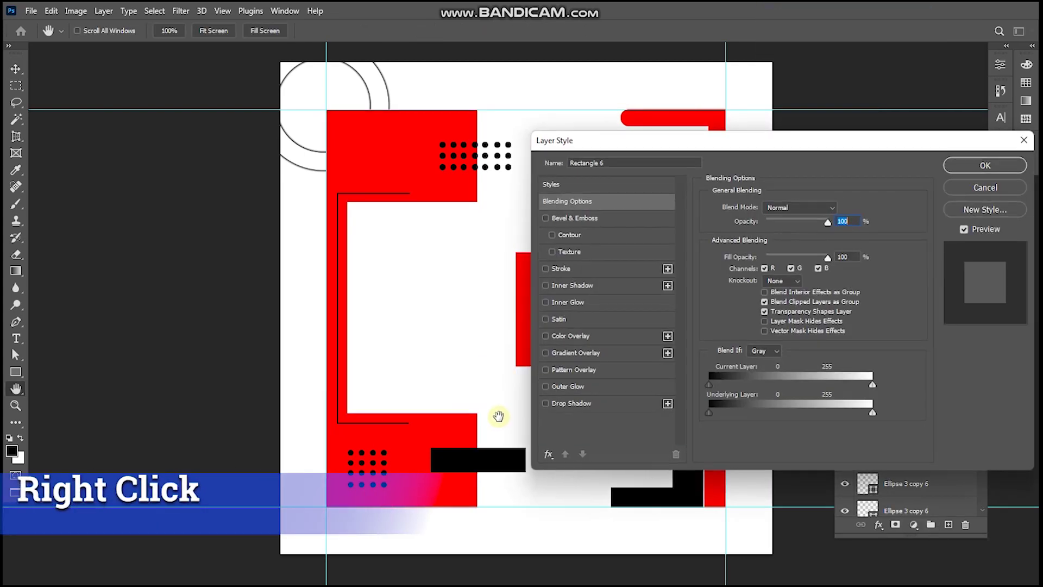
{"action": "left_click", "coordinate": [584, 405]}
{"action": "left_click_drag", "start_coordinate": [764, 298], "coordinate": [768, 298]}
{"action": "left_click", "coordinate": [621, 219]}
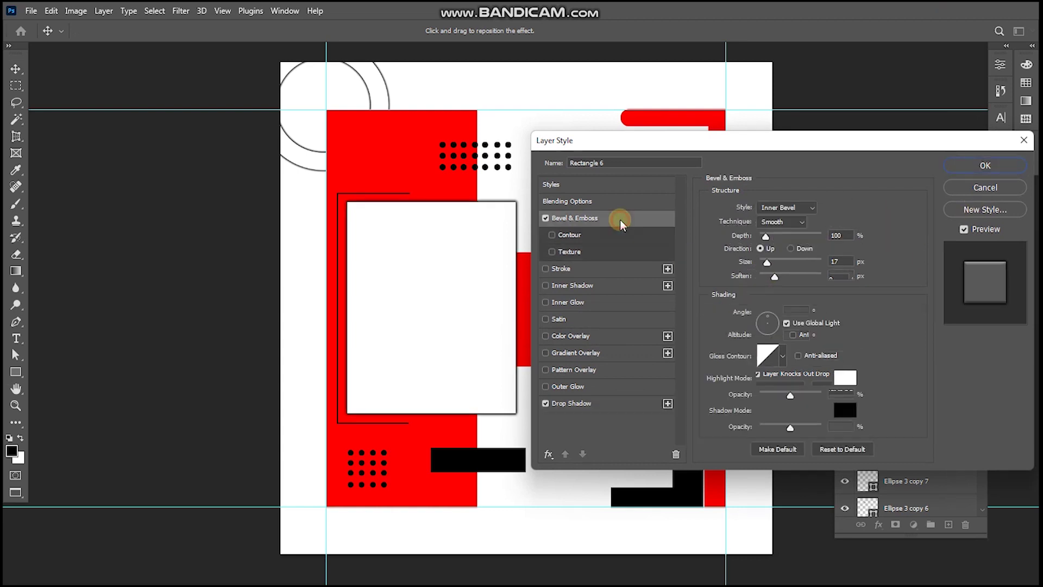
{"action": "left_click", "coordinate": [985, 165]}
- Add a drop shadow with 30% spread and 38 px size, plus Bevel & Emboss with Contour, to the smaller white rectangle
{"action": "left_click", "coordinate": [599, 198]}
{"action": "left_click", "coordinate": [602, 314]}
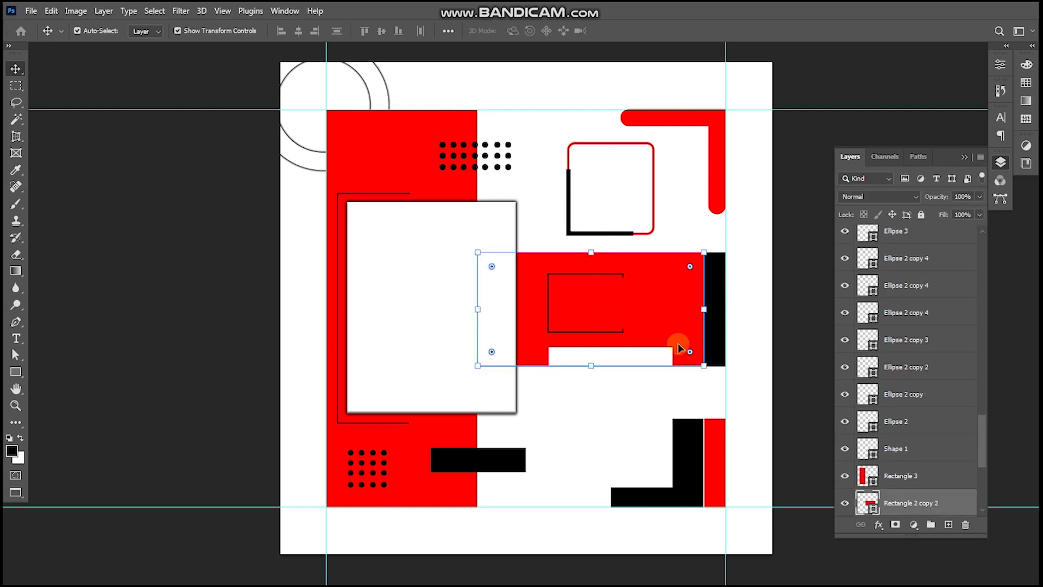
{"action": "left_click", "coordinate": [614, 414]}
{"action": "right_click", "coordinate": [964, 241]}
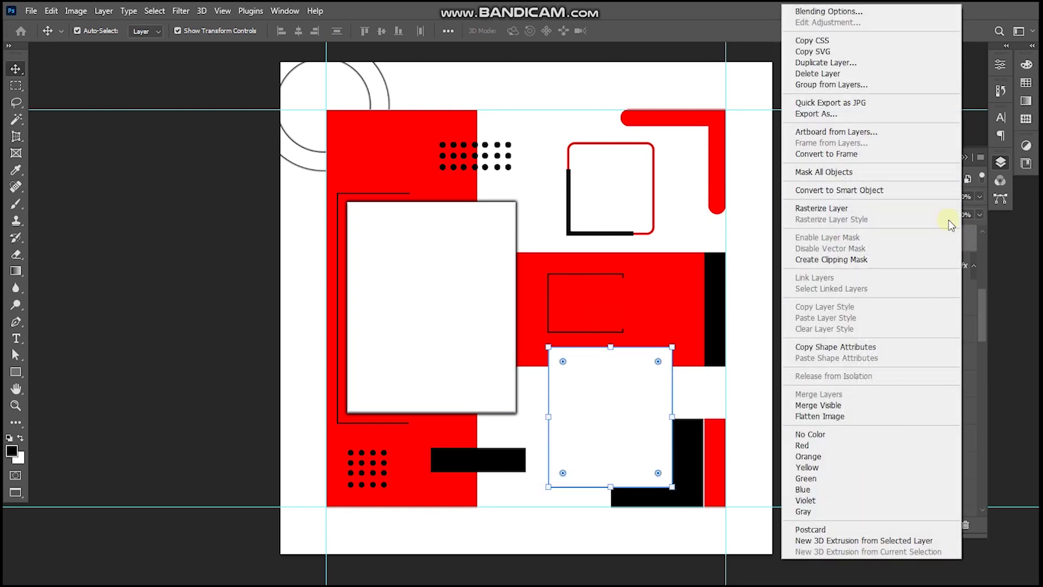
{"action": "left_click", "coordinate": [880, 11]}
{"action": "left_click", "coordinate": [596, 403]}
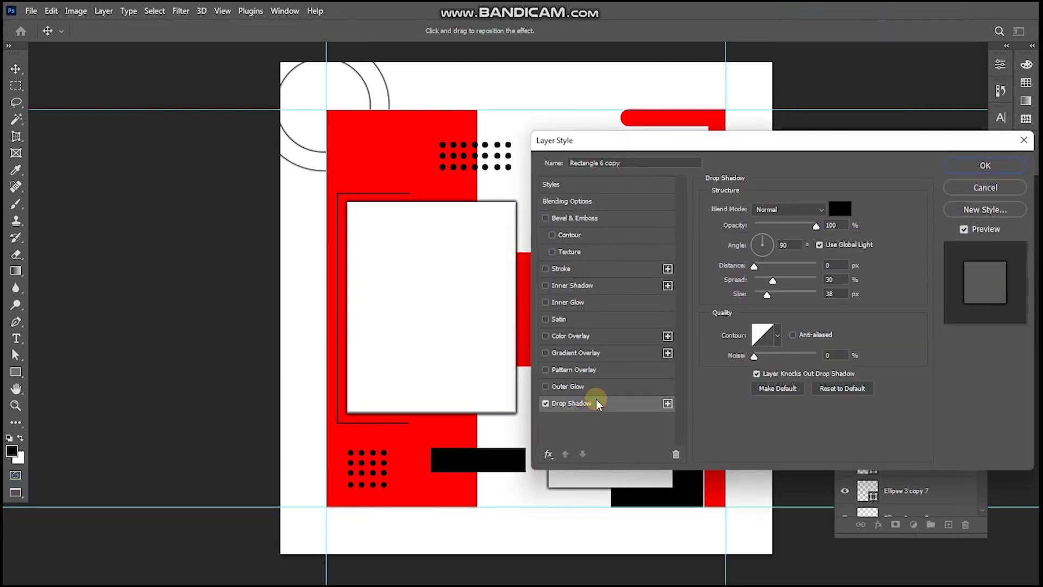
{"action": "left_click", "coordinate": [615, 230]}
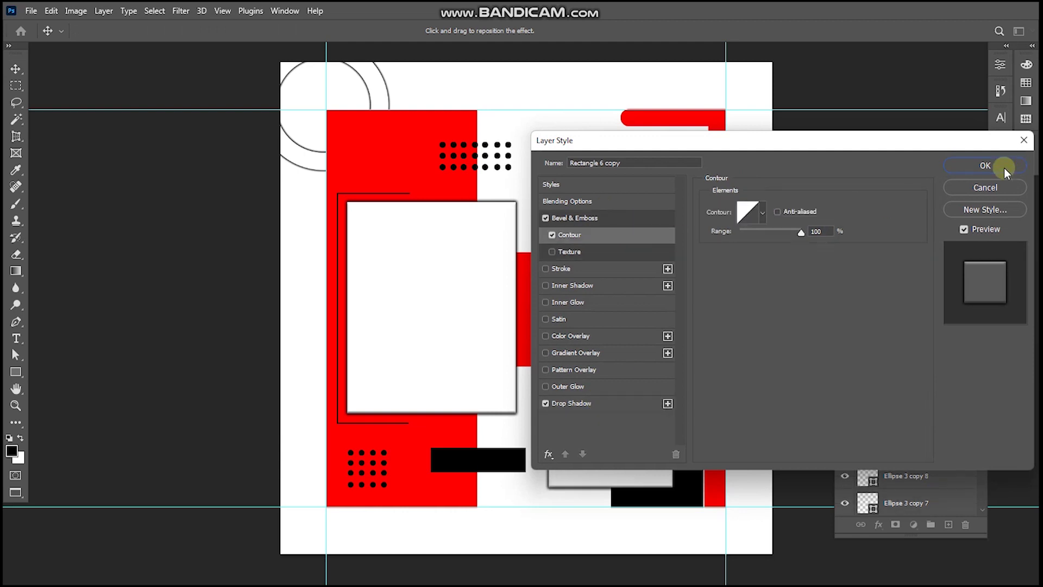
{"action": "left_click", "coordinate": [985, 165]}
- Bring the white ring at the poster's upper corner to the front of all layers
{"action": "key", "text": "z"}
{"action": "left_click", "coordinate": [594, 174]}
{"action": "left_click_drag", "start_coordinate": [197, 164], "coordinate": [255, 216]}
{"action": "key", "text": "v"}
{"action": "left_click", "coordinate": [269, 203]}
{"action": "key", "text": "ctrl+shift+bracketright"}
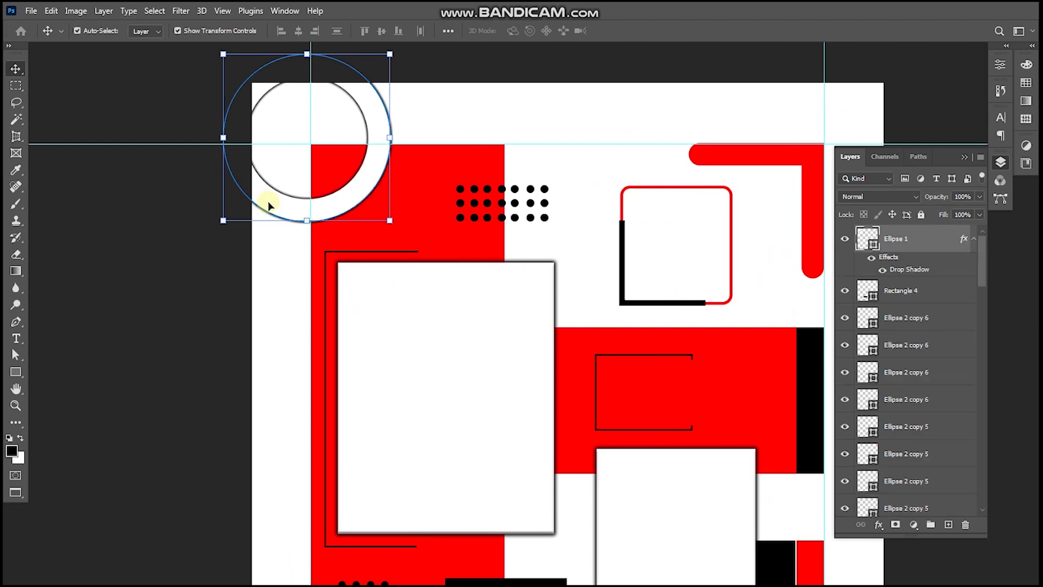
{"action": "left_click", "coordinate": [458, 365], "text": "alt"}
{"action": "left_click_drag", "start_coordinate": [472, 413], "coordinate": [390, 399]}
{"action": "left_click_drag", "start_coordinate": [290, 250], "coordinate": [295, 228]}
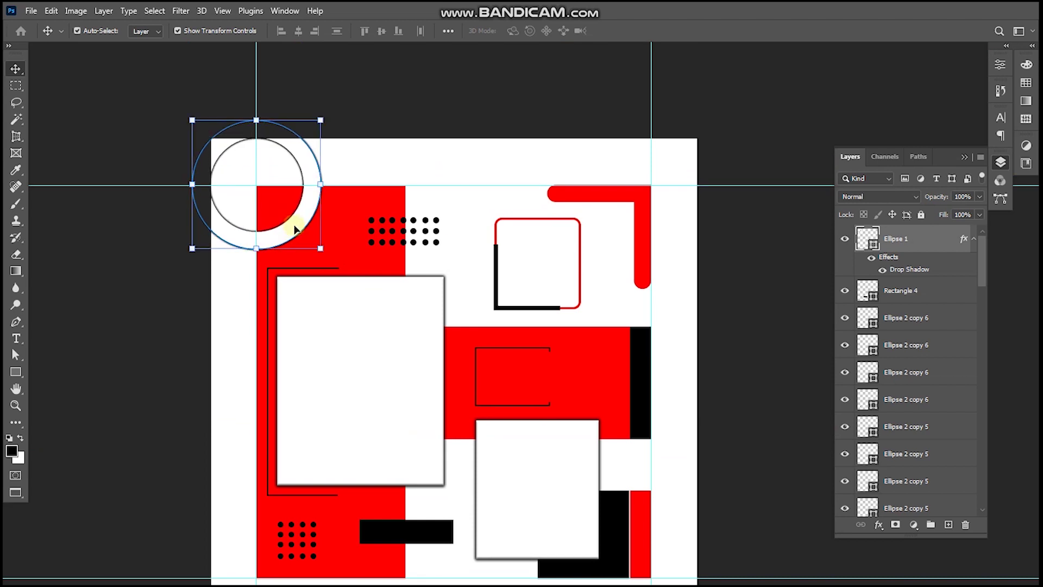
- Show the hidden reference poster layer again and bring the discount box into view
{"action": "key", "text": "a"}
{"action": "left_click", "coordinate": [389, 172]}
{"action": "left_click", "coordinate": [389, 360], "text": "alt"}
{"action": "left_click_drag", "start_coordinate": [435, 373], "coordinate": [420, 303]}
{"action": "left_click", "coordinate": [516, 359], "text": "ctrl"}
{"action": "left_click", "coordinate": [515, 358], "text": "ctrl"}
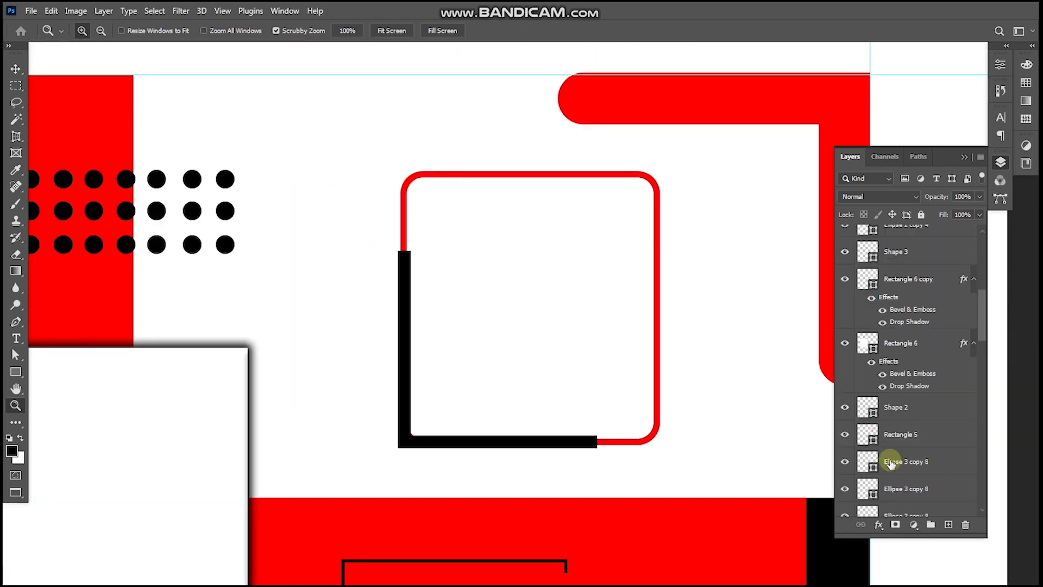
{"action": "scroll", "coordinate": [891, 463], "scroll_direction": "down", "scroll_amount": 10}
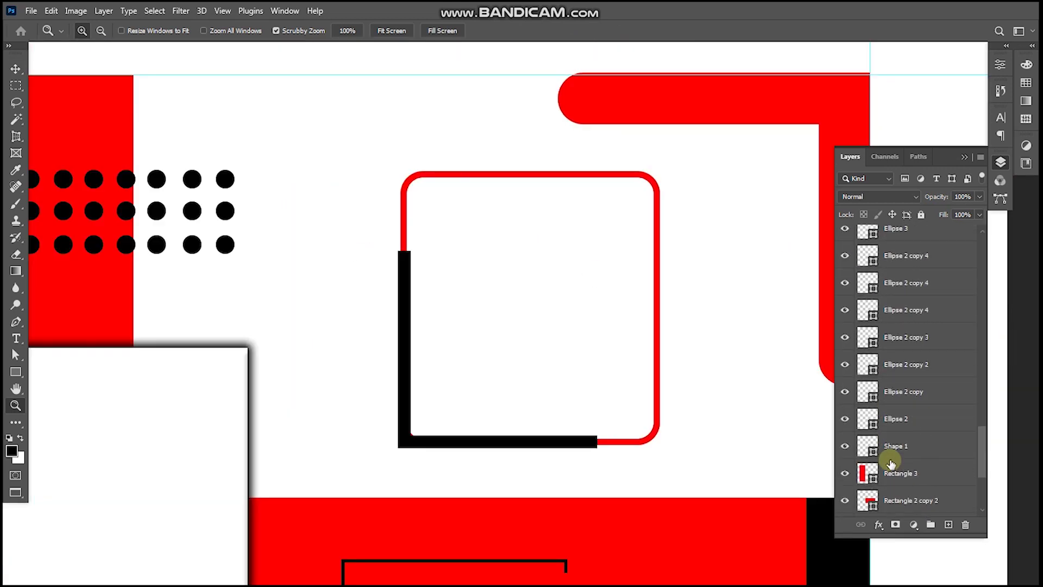
{"action": "left_click", "coordinate": [844, 478]}
{"action": "left_click_drag", "start_coordinate": [476, 243], "coordinate": [430, 232]}
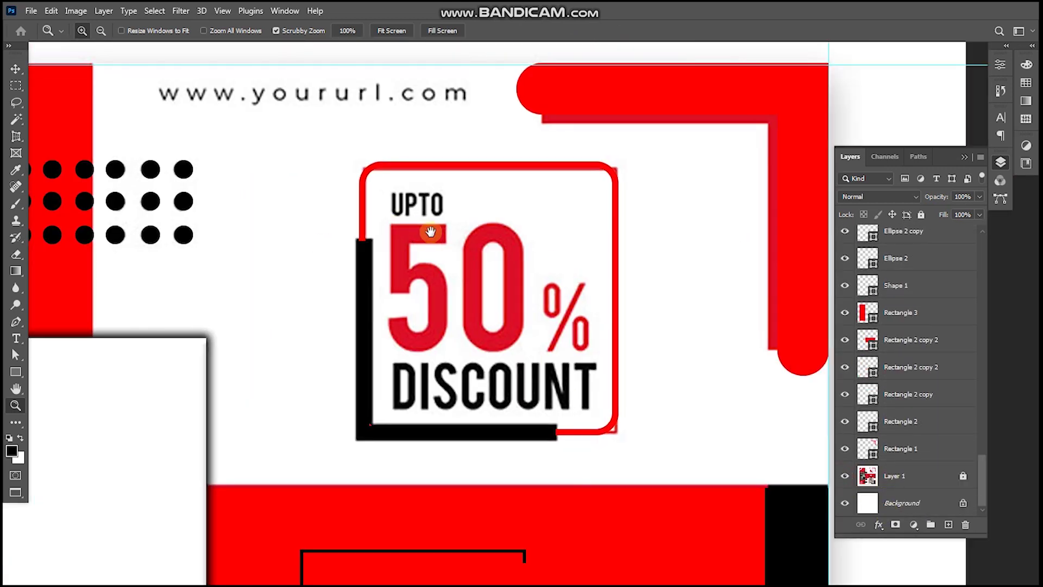
- Add the text "upto" in black and place it beside the reference's UPTO in the discount box
{"action": "key", "text": "t"}
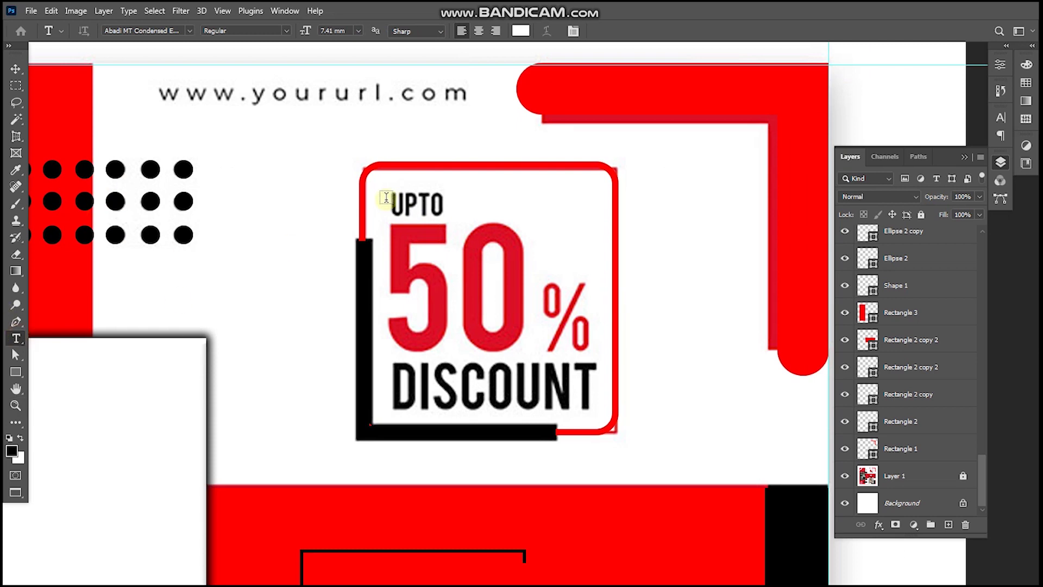
{"action": "left_click", "coordinate": [323, 211]}
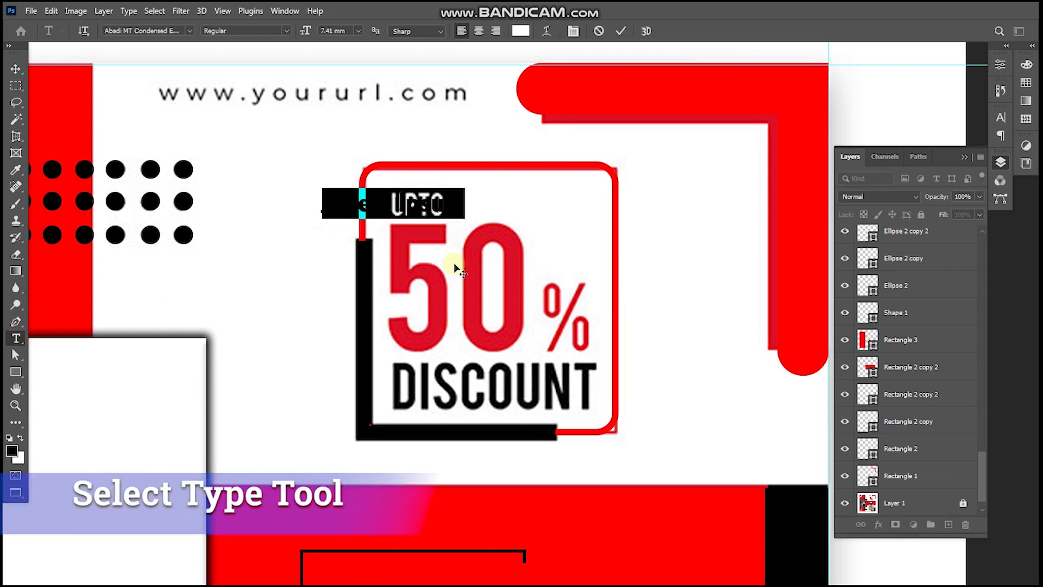
{"action": "key", "text": "Escape"}
{"action": "key", "text": "v"}
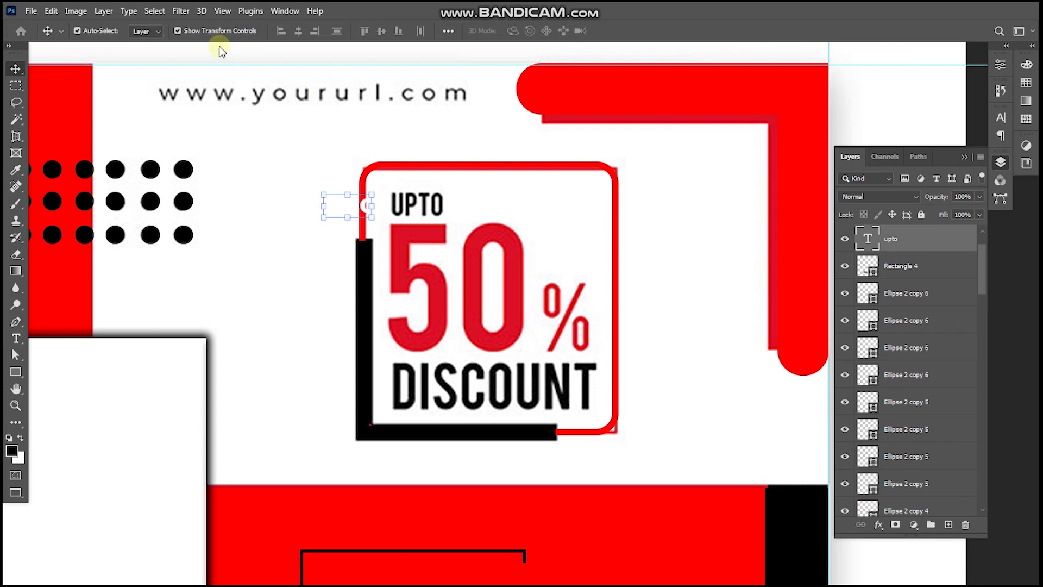
{"action": "key", "text": "t"}
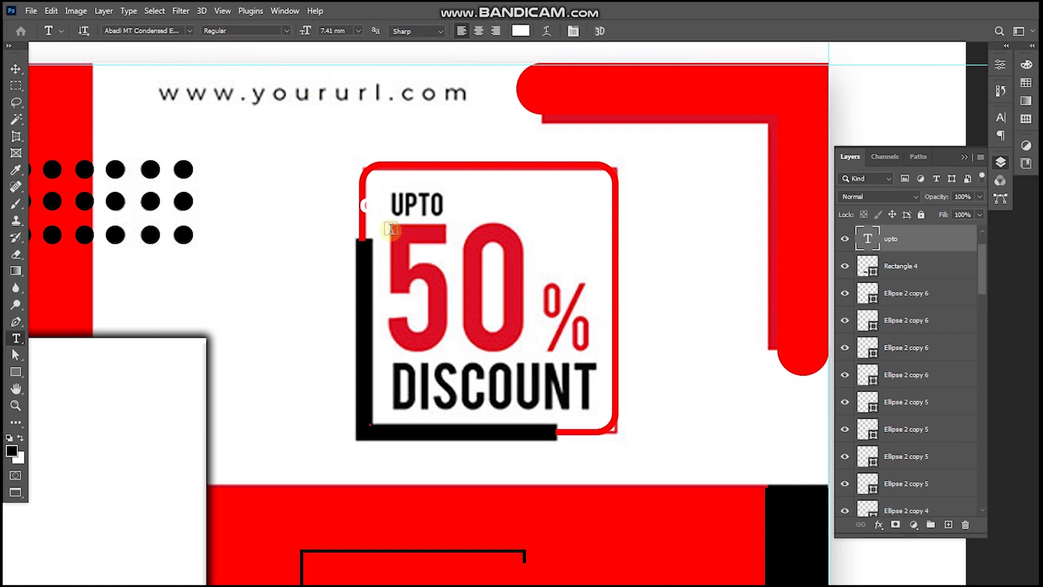
{"action": "key", "text": "v"}
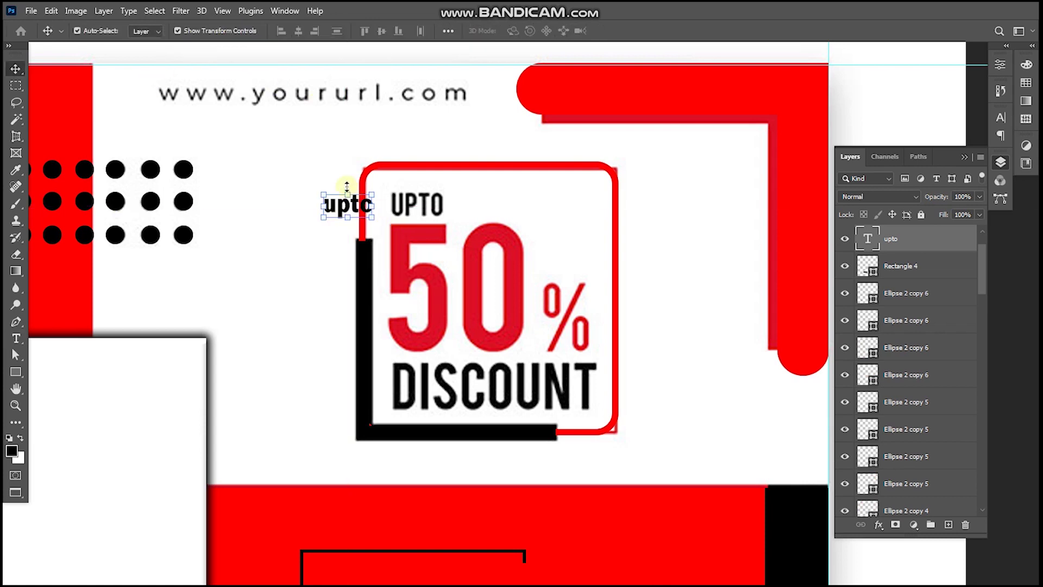
{"action": "scroll", "coordinate": [346, 183], "scroll_direction": "up", "scroll_amount": 2}
{"action": "left_click_drag", "start_coordinate": [363, 229], "coordinate": [627, 231]}
- Set the "upto" text's font to Impact Regular and apply All Caps
{"action": "key", "text": "t"}
{"action": "left_click", "coordinate": [171, 39]}
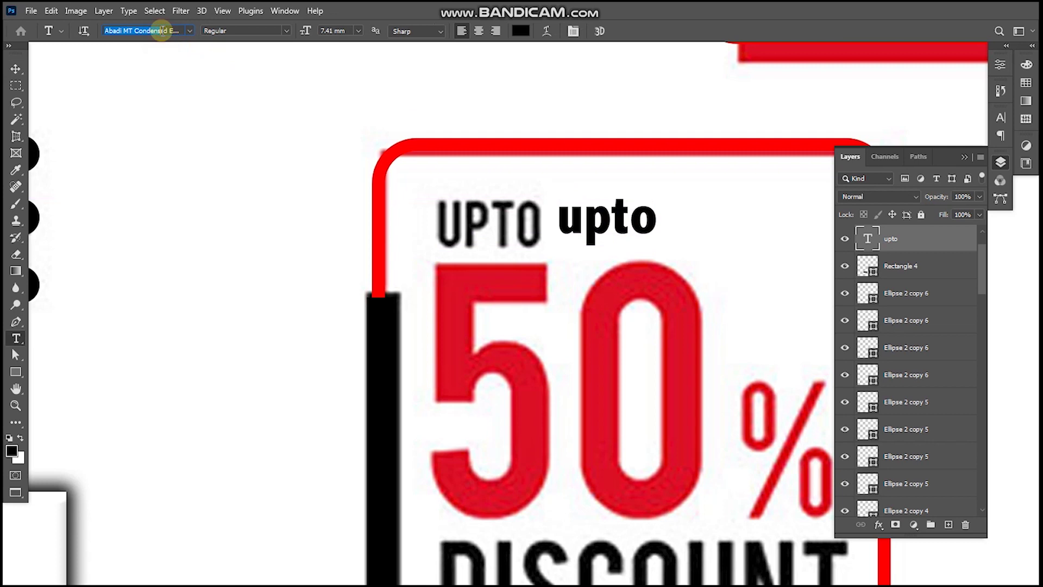
{"action": "type", "text": "Impact"}
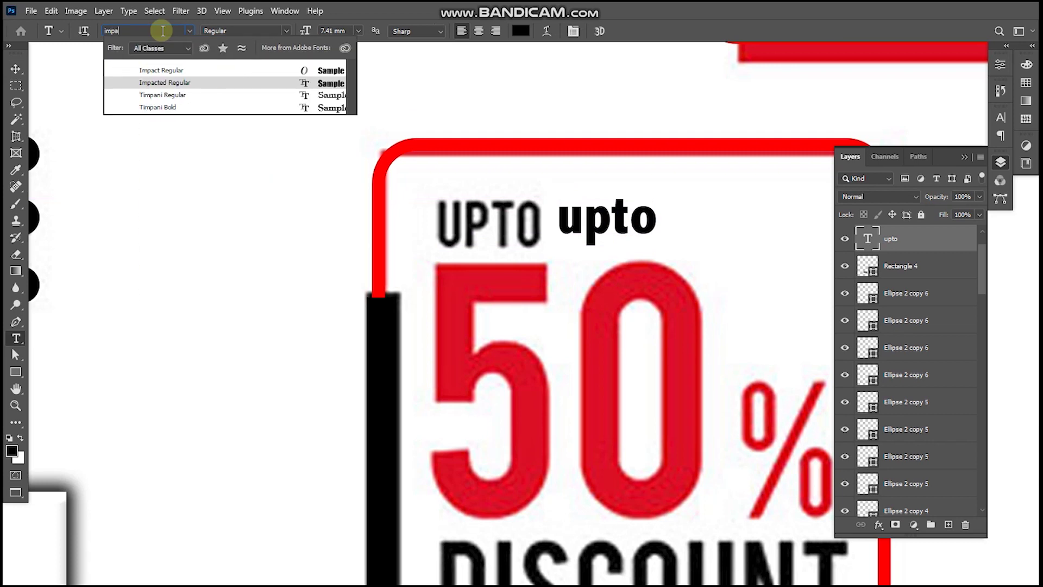
{"action": "left_click", "coordinate": [168, 72]}
{"action": "key", "text": "v"}
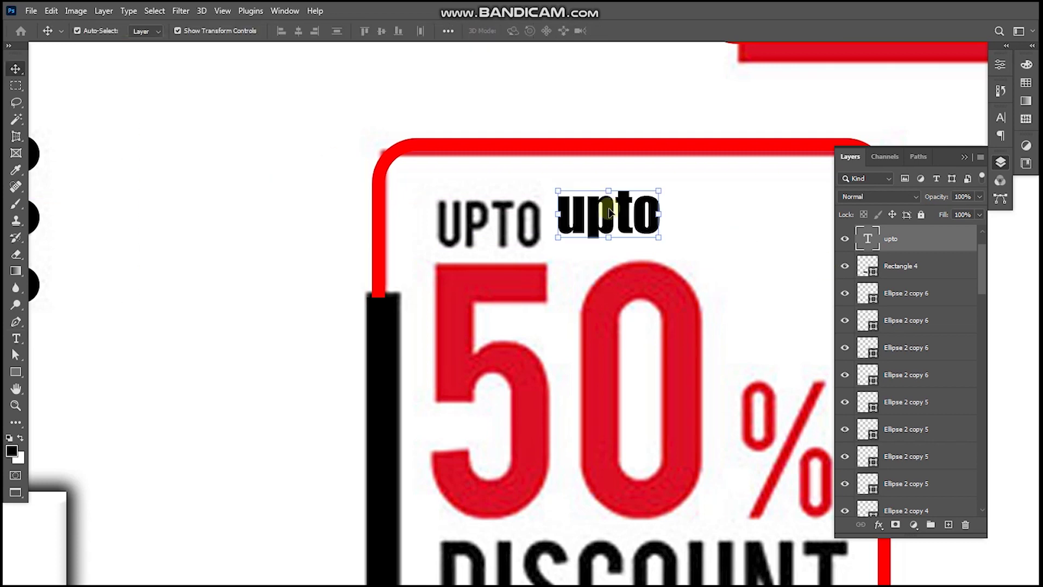
{"action": "left_click", "coordinate": [1000, 117]}
{"action": "left_click", "coordinate": [893, 206]}
- Duplicate the UPTO text over the reference's large number and change the copy to "50"
{"action": "left_click_drag", "start_coordinate": [622, 213], "coordinate": [512, 284]}
{"action": "key", "text": "t"}
{"action": "double_click", "coordinate": [493, 279]}
{"action": "type", "text": "50"}
{"action": "key", "text": "ctrl+Return"}
{"action": "key", "text": "v"}
- Enlarge the "50" text to about 42.68 mm so it covers the reference's number
{"action": "left_click_drag", "start_coordinate": [494, 307], "coordinate": [586, 264]}
{"action": "left_click_drag", "start_coordinate": [621, 115], "coordinate": [549, 432]}
{"action": "left_click_drag", "start_coordinate": [362, 82], "coordinate": [355, 451]}
{"action": "left_click_drag", "start_coordinate": [389, 510], "coordinate": [397, 496]}
{"action": "key", "text": "Return"}
{"action": "key", "text": "ctrl+0"}
{"action": "key", "text": "z"}
{"action": "left_click_drag", "start_coordinate": [654, 182], "coordinate": [847, 332]}
{"action": "left_click_drag", "start_coordinate": [492, 328], "coordinate": [635, 326]}
{"action": "key", "text": "v"}
{"action": "left_click_drag", "start_coordinate": [508, 347], "coordinate": [499, 372]}
{"action": "left_click_drag", "start_coordinate": [493, 463], "coordinate": [491, 483]}
{"action": "key", "text": "Return"}
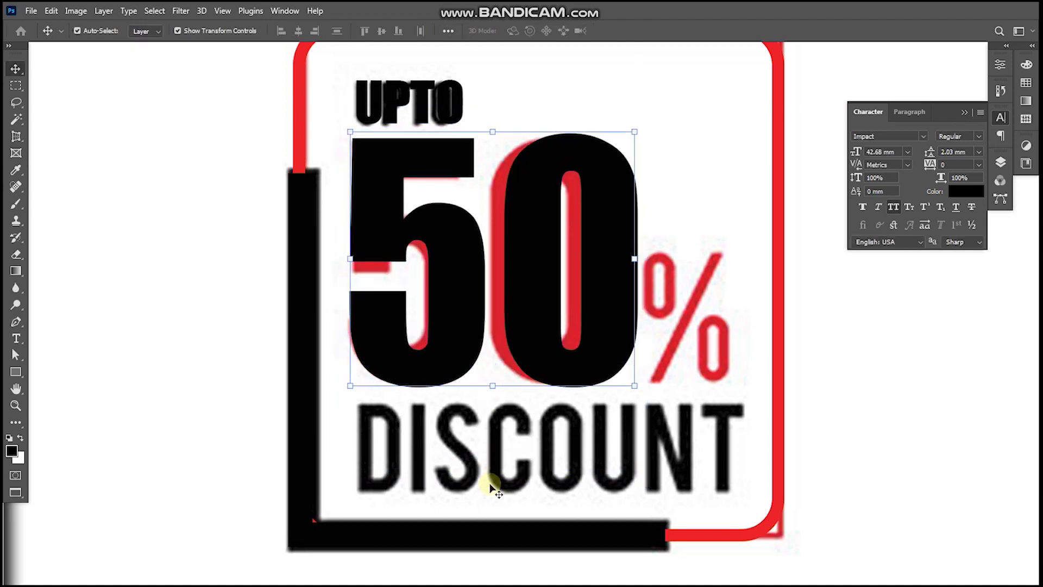
- Set the "50" text's horizontal scale to 90% and its color to red ff0000
{"action": "key", "text": "Return"}
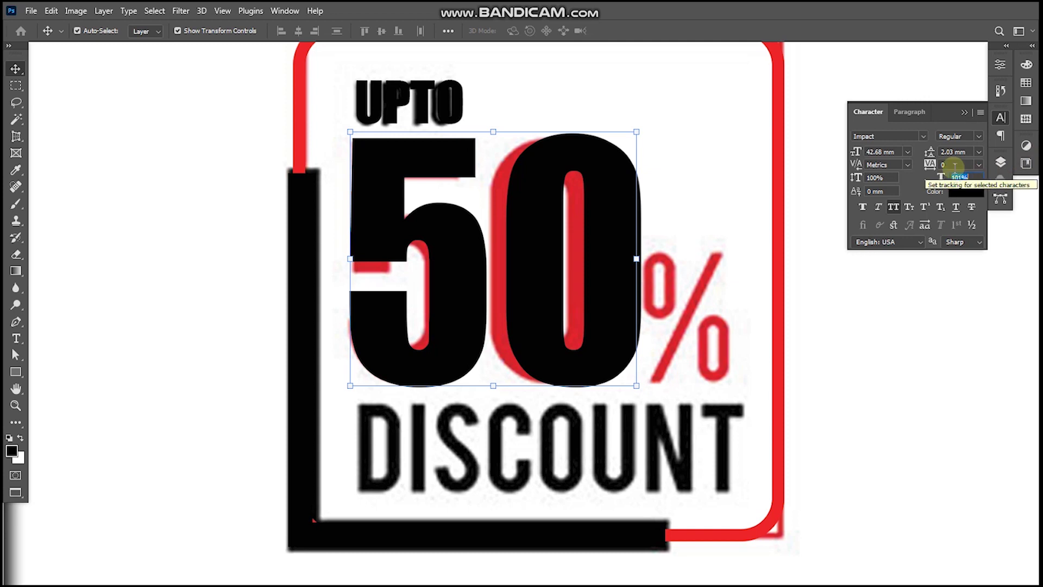
{"action": "type", "text": "90"}
{"action": "key", "text": "Return"}
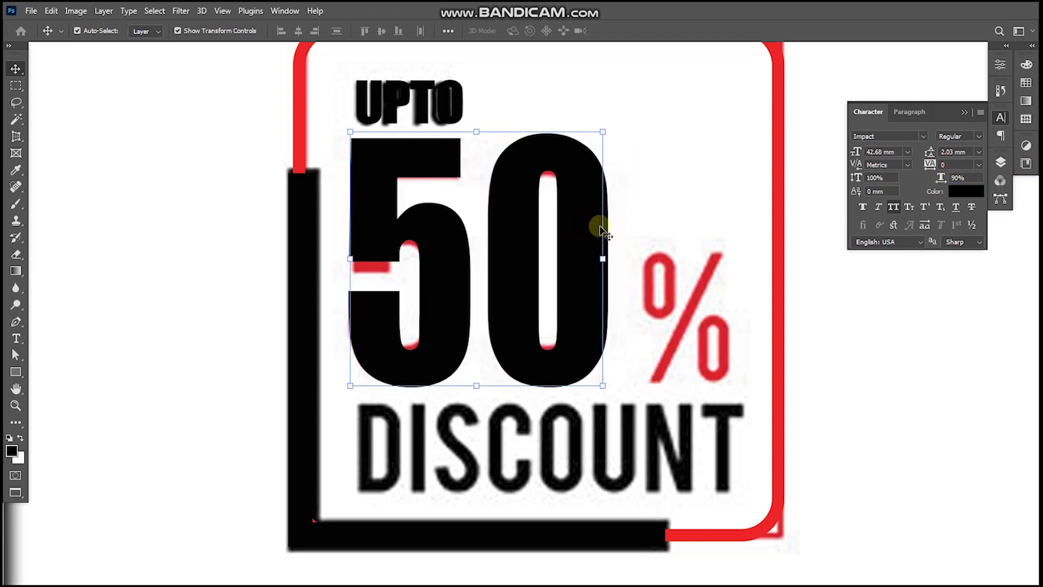
{"action": "left_click", "coordinate": [975, 195]}
{"action": "left_click_drag", "start_coordinate": [633, 204], "coordinate": [820, 142]}
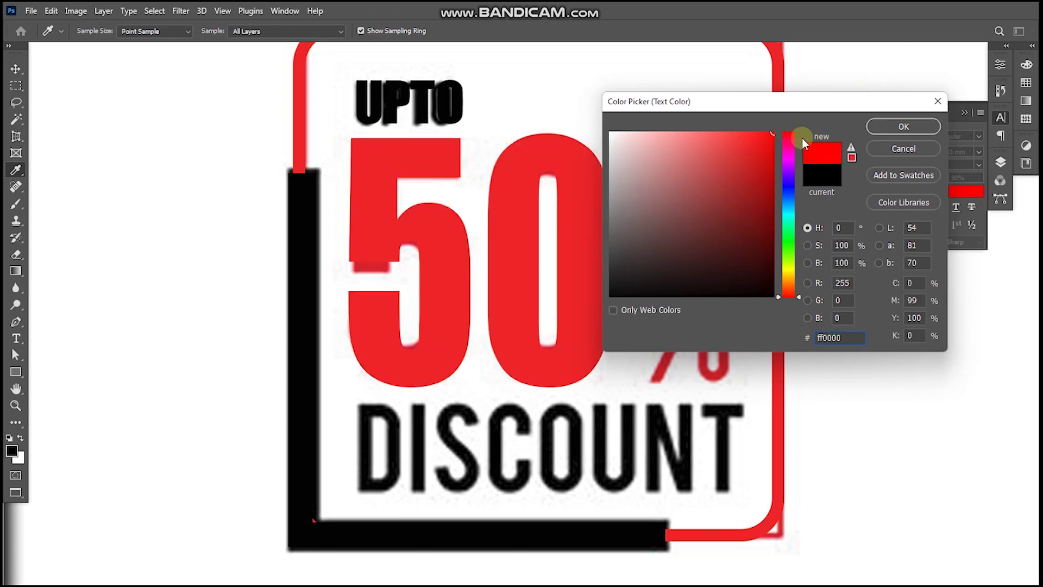
{"action": "left_click", "coordinate": [887, 128]}
- Duplicate the UPTO text beside the red 50 and change the copy to "%"
{"action": "left_click", "coordinate": [442, 105]}
{"action": "left_click_drag", "start_coordinate": [442, 105], "coordinate": [674, 385]}
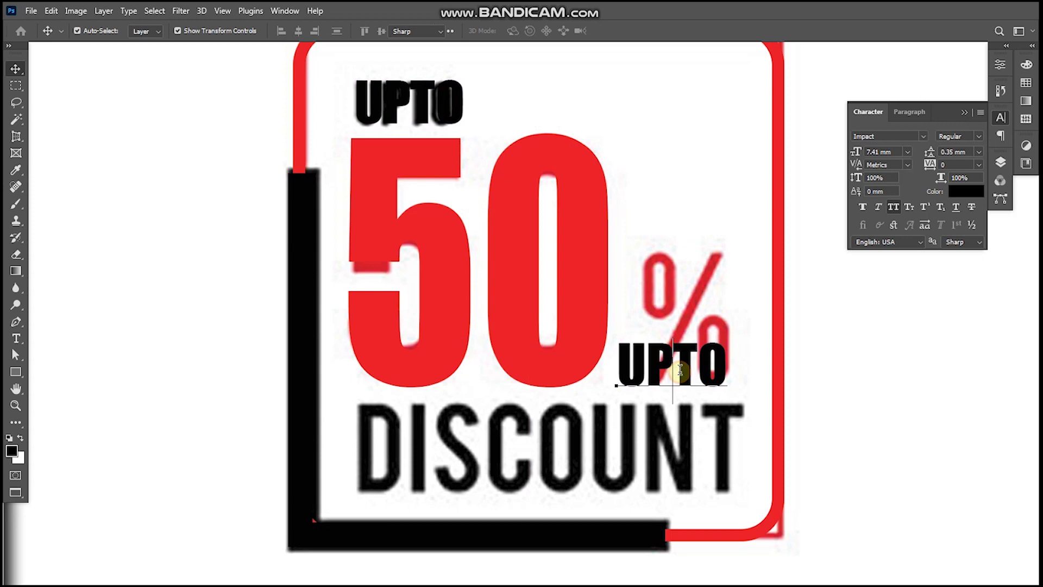
{"action": "double_click", "coordinate": [674, 381]}
{"action": "type", "text": "%"}
{"action": "key", "text": "ctrl+Return"}
- Enlarge the "%" text and align it over the reference's percent sign
{"action": "key", "text": "v"}
{"action": "left_click_drag", "start_coordinate": [638, 364], "coordinate": [628, 238]}
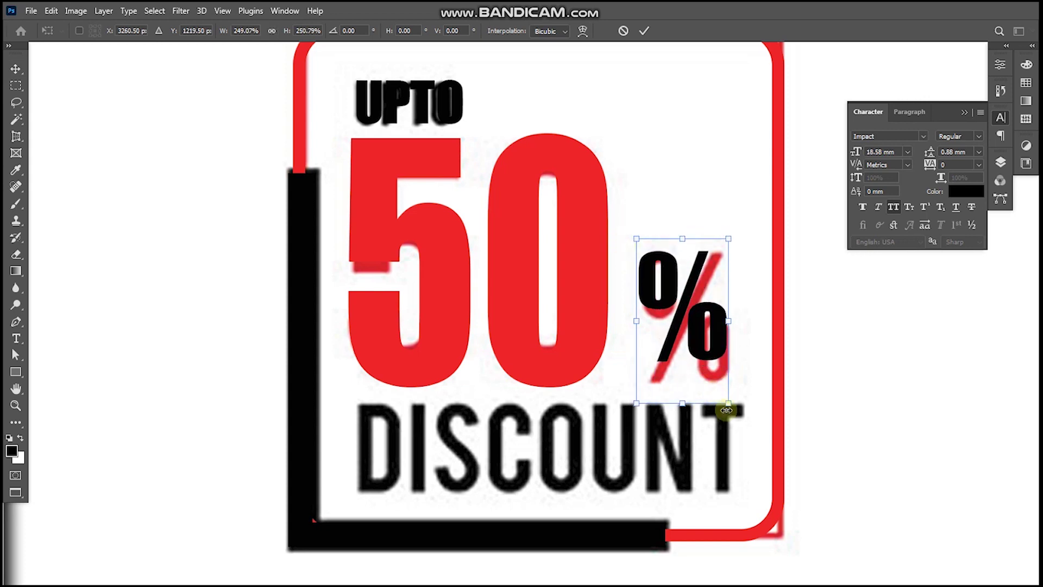
{"action": "left_click_drag", "start_coordinate": [727, 405], "coordinate": [739, 431]}
{"action": "left_click_drag", "start_coordinate": [719, 361], "coordinate": [711, 323]}
{"action": "key", "text": "Return"}
- Duplicate the UPTO text onto the line below the red 50 and change the copy to "DISCOUNT"
{"action": "left_click_drag", "start_coordinate": [537, 146], "coordinate": [478, 414]}
{"action": "key", "text": "ctrl+z"}
{"action": "left_click_drag", "start_coordinate": [429, 90], "coordinate": [376, 465]}
{"action": "key", "text": "t"}
{"action": "double_click", "coordinate": [435, 452]}
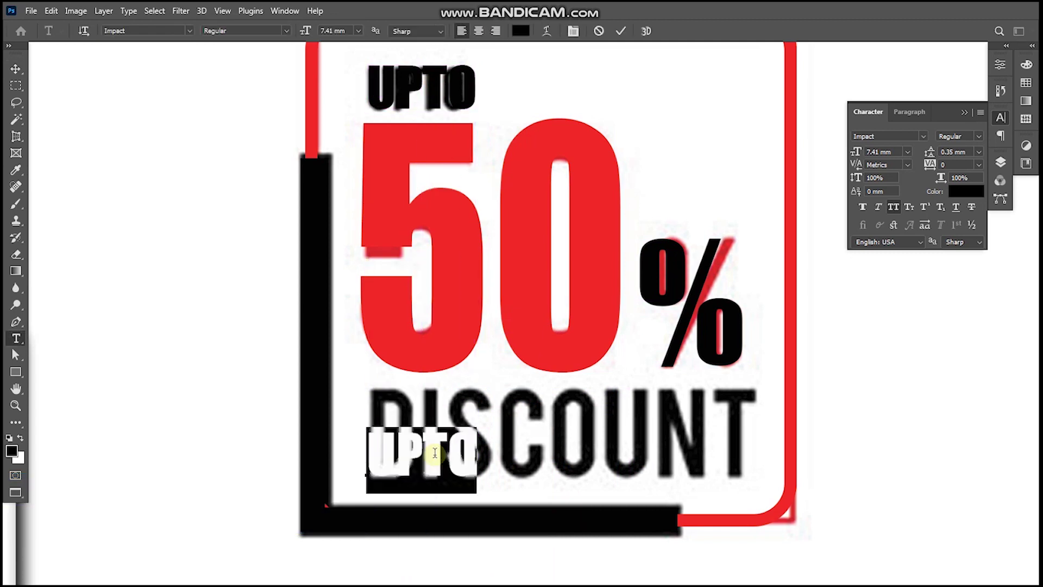
{"action": "type", "text": "DIS"}
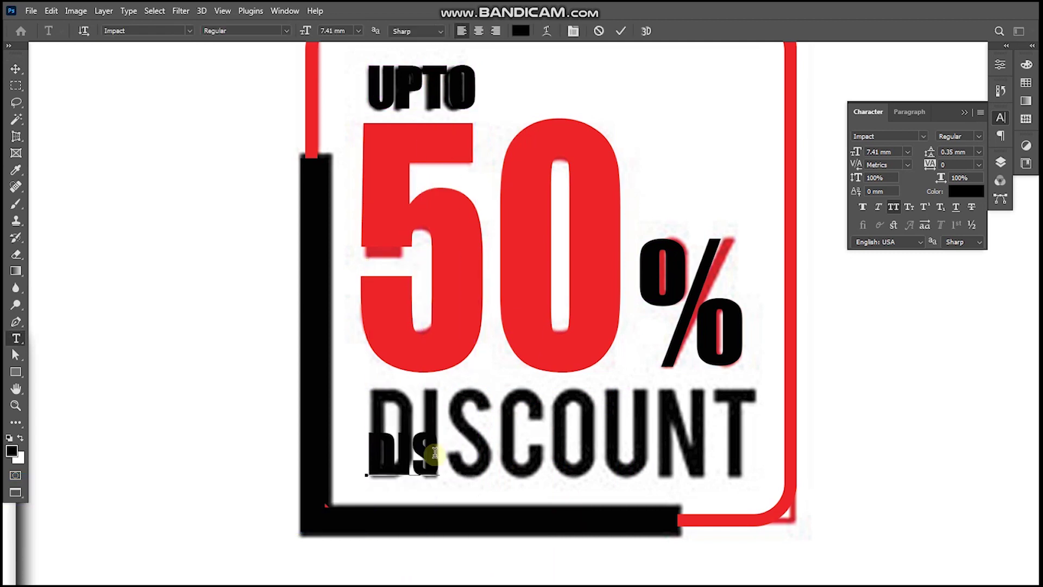
{"action": "type", "text": "COUNT"}
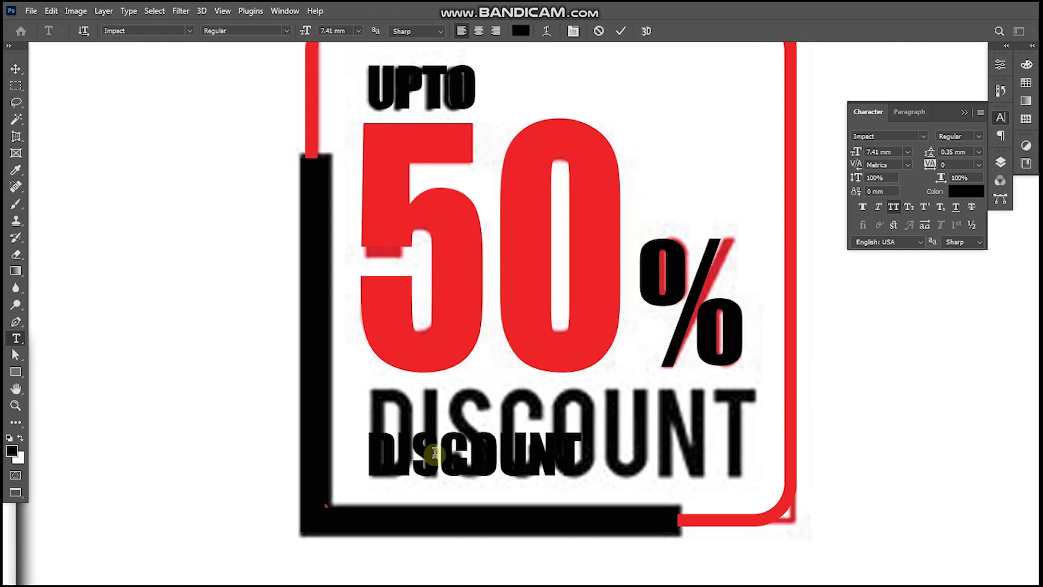
{"action": "key", "text": "ctrl+Return"}
- Enlarge the "DISCOUNT" text to about 15.2 mm so it covers the reference's word
{"action": "key", "text": "v"}
{"action": "left_click_drag", "start_coordinate": [579, 429], "coordinate": [740, 330]}
{"action": "left_click_drag", "start_coordinate": [563, 493], "coordinate": [561, 506]}
{"action": "key", "text": "Return"}
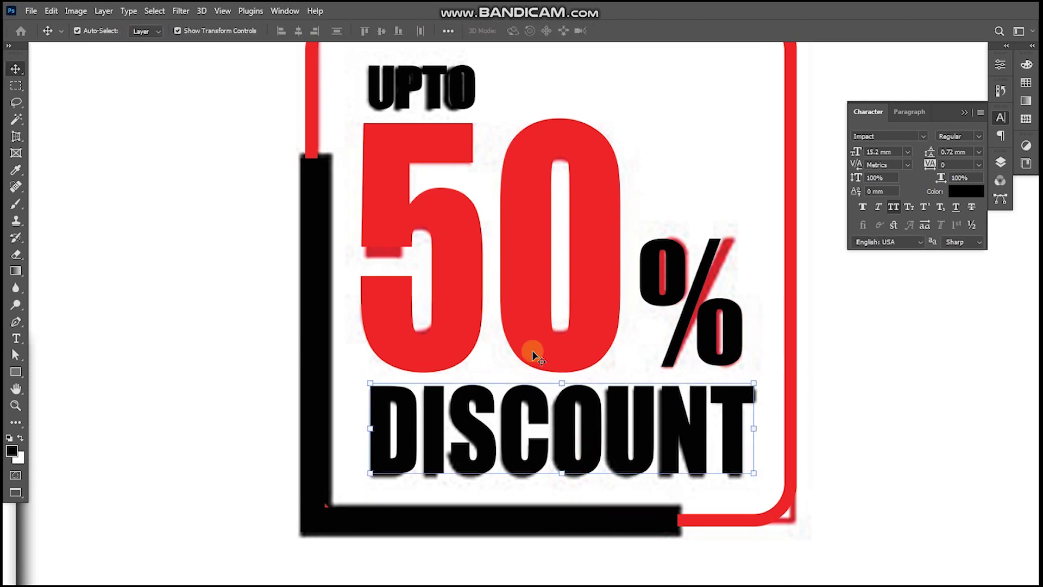
- Set the font of the red "50" text to Impacted
{"action": "double_click", "coordinate": [526, 246]}
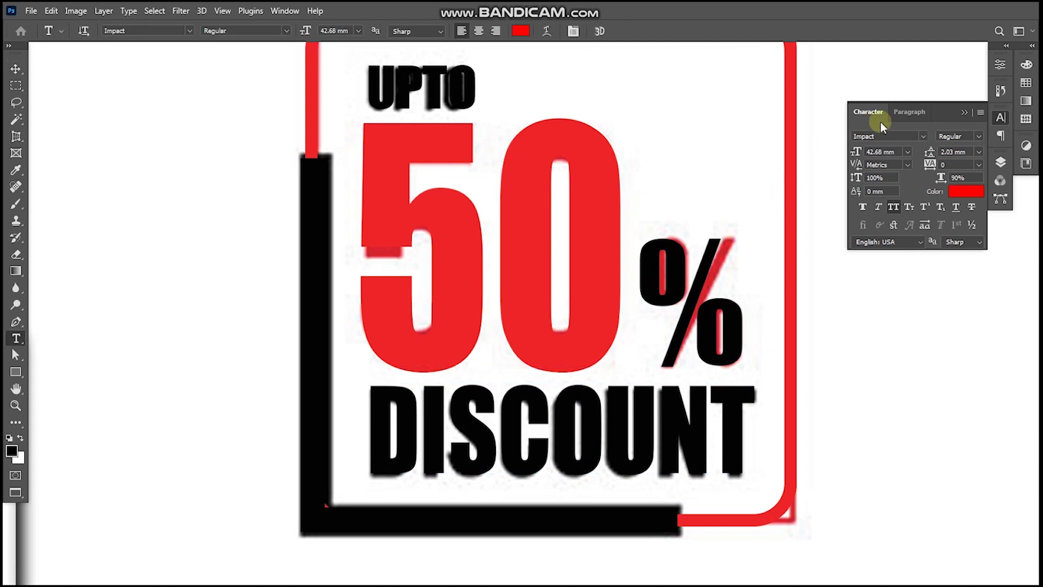
{"action": "key", "text": "v"}
{"action": "scroll", "coordinate": [466, 355], "scroll_direction": "down", "scroll_amount": 8}
{"action": "left_click_drag", "start_coordinate": [475, 433], "coordinate": [531, 435]}
{"action": "key", "text": "z"}
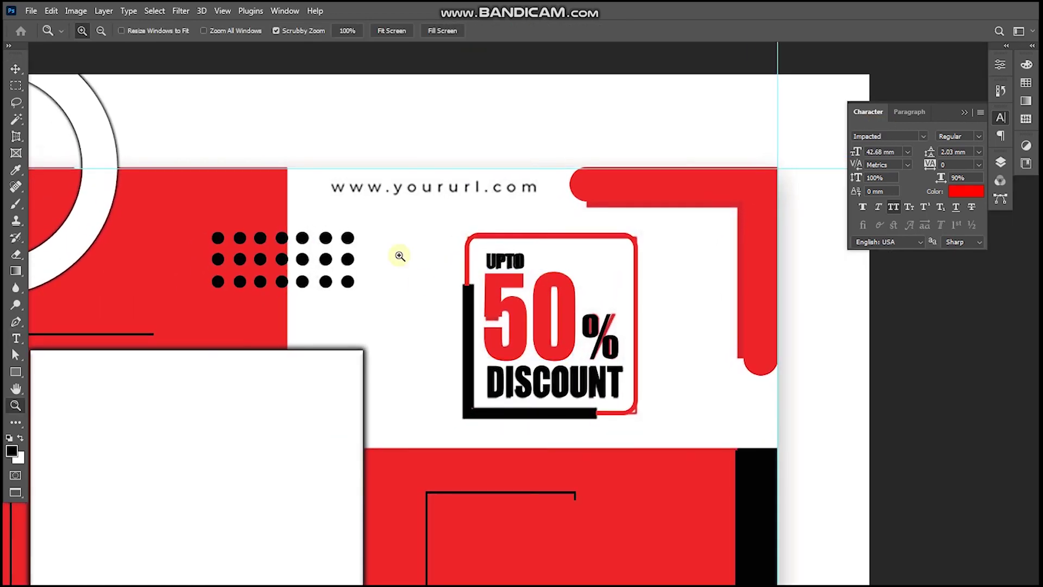
{"action": "scroll", "coordinate": [400, 255], "scroll_direction": "up", "scroll_amount": 2}
{"action": "scroll", "coordinate": [403, 221], "scroll_direction": "up", "scroll_amount": 2}
{"action": "key", "text": "t"}
{"action": "left_click", "coordinate": [362, 277]}
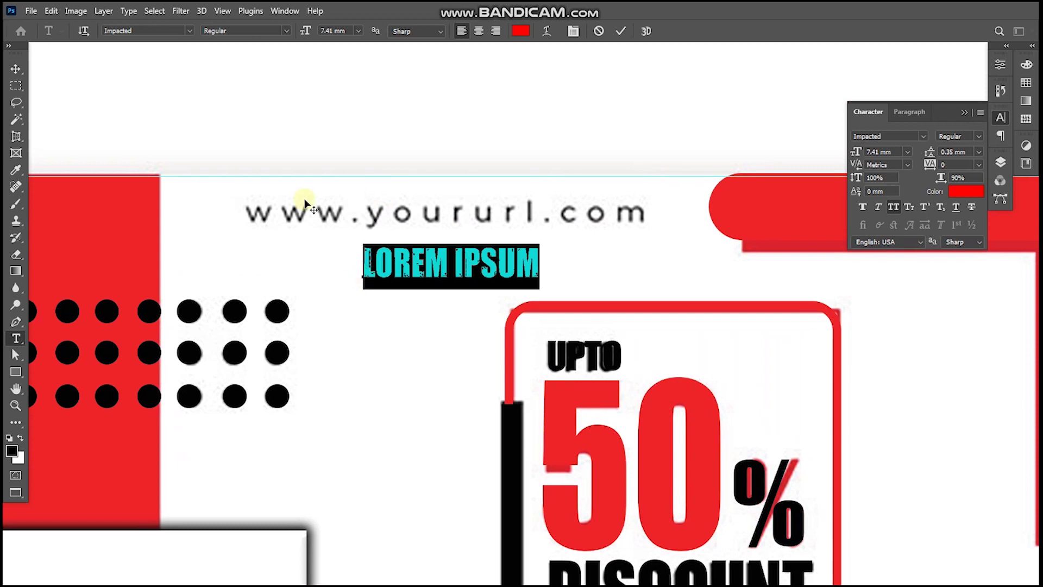
{"action": "type", "text": "ww"}
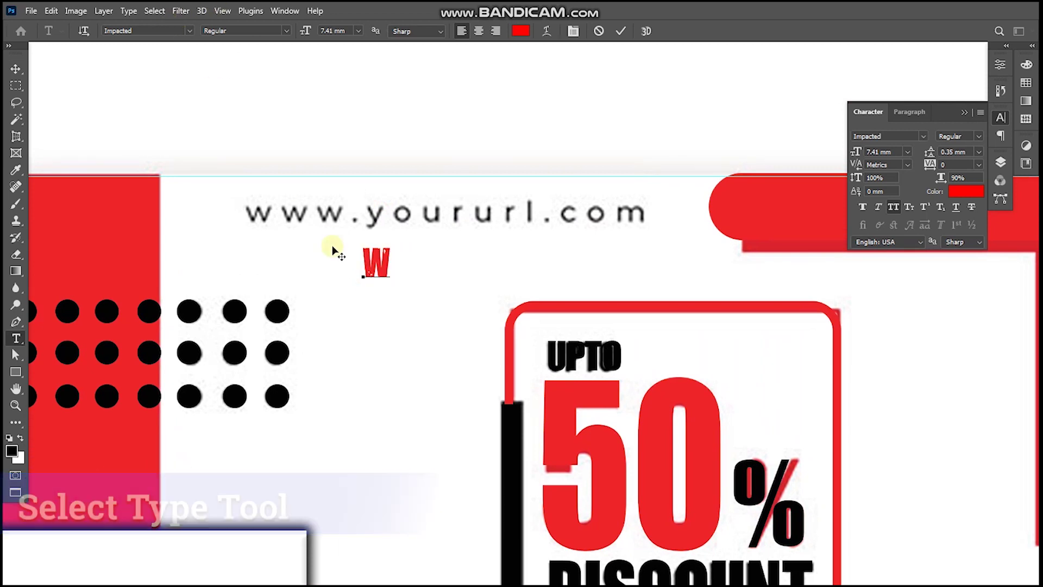
{"action": "type", "text": "w"}
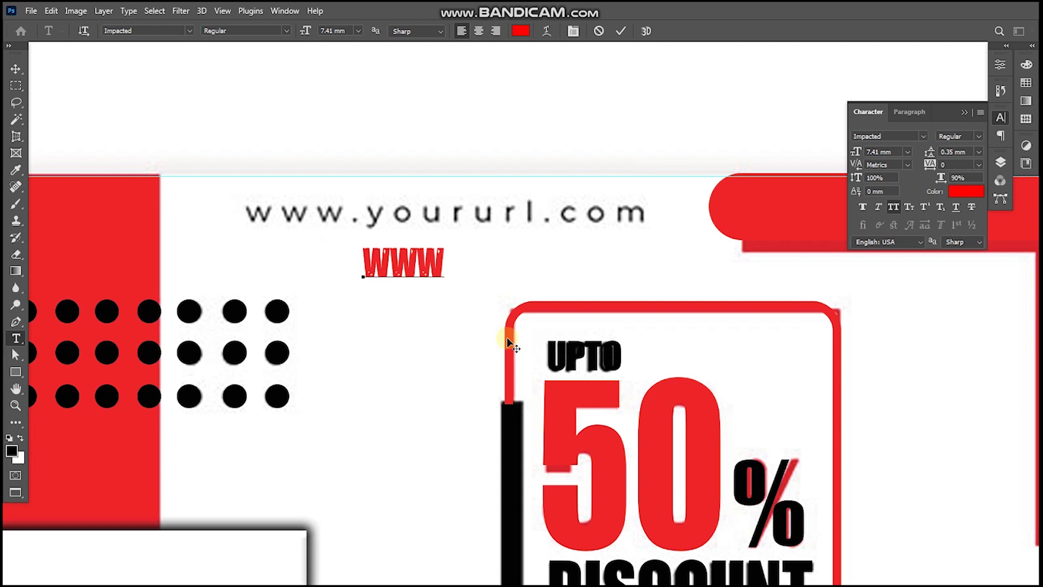
{"action": "type", "text": ".you"}
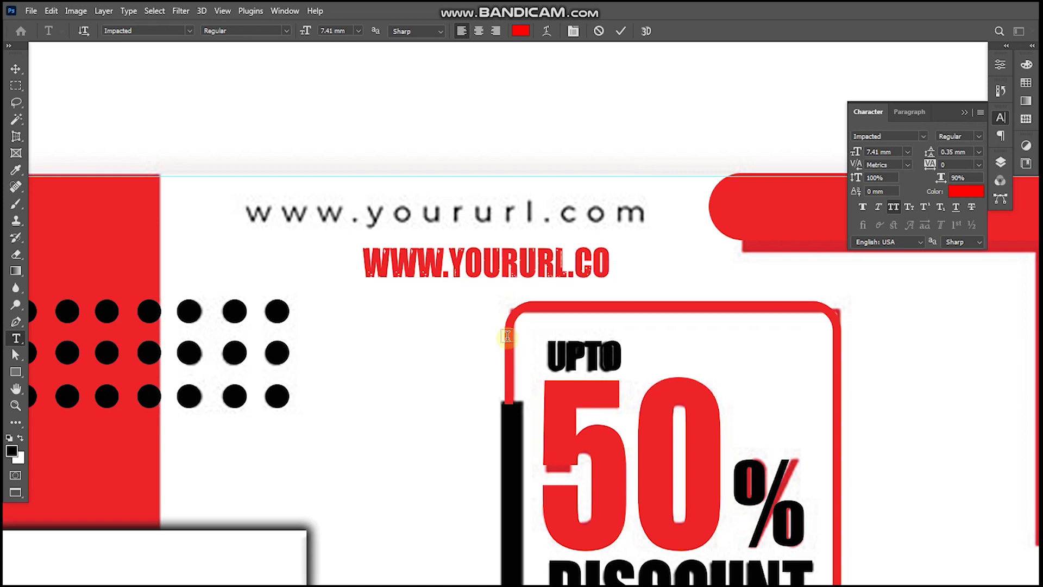
{"action": "left_click", "coordinate": [894, 207]}
{"action": "key", "text": "ctrl+Return"}
{"action": "type", "text": "v"}
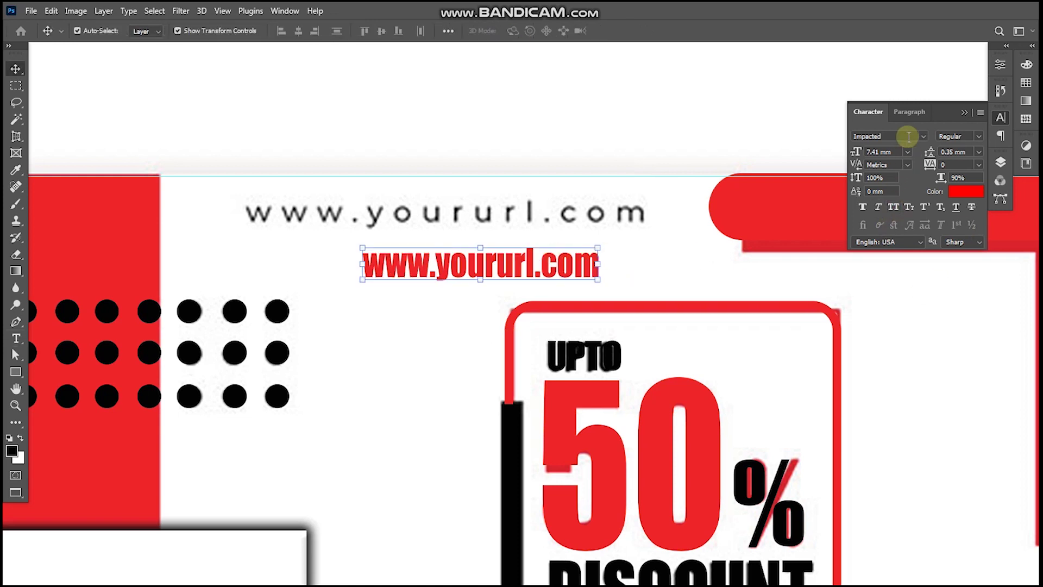
- Set the web address text to Myriad Pro Bold Condensed with 100% horizontal scale and stretch it over the reference's address
{"action": "type", "text": "myri"}
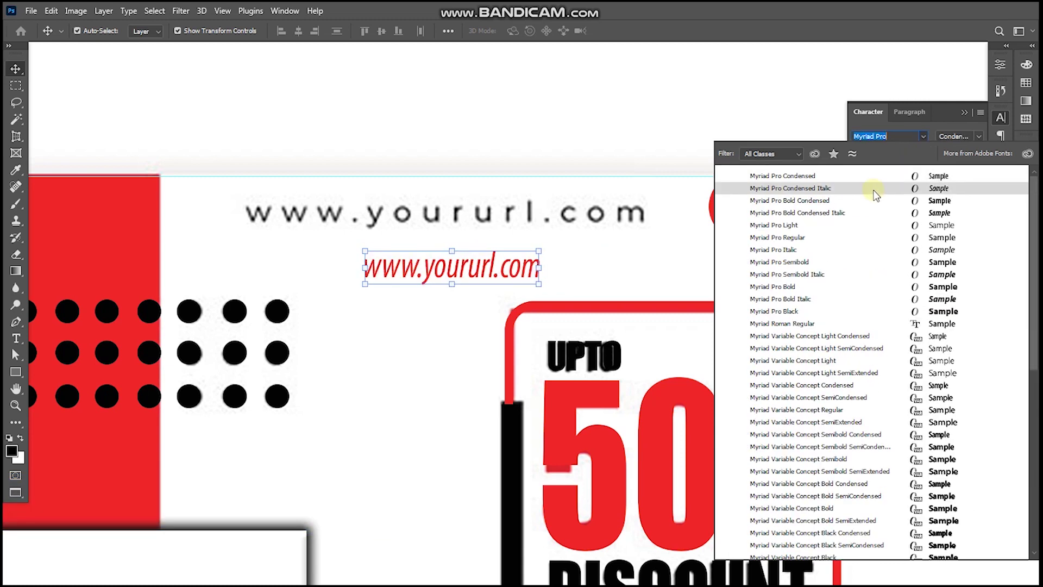
{"action": "left_click", "coordinate": [870, 201]}
{"action": "left_click_drag", "start_coordinate": [488, 270], "coordinate": [368, 220]}
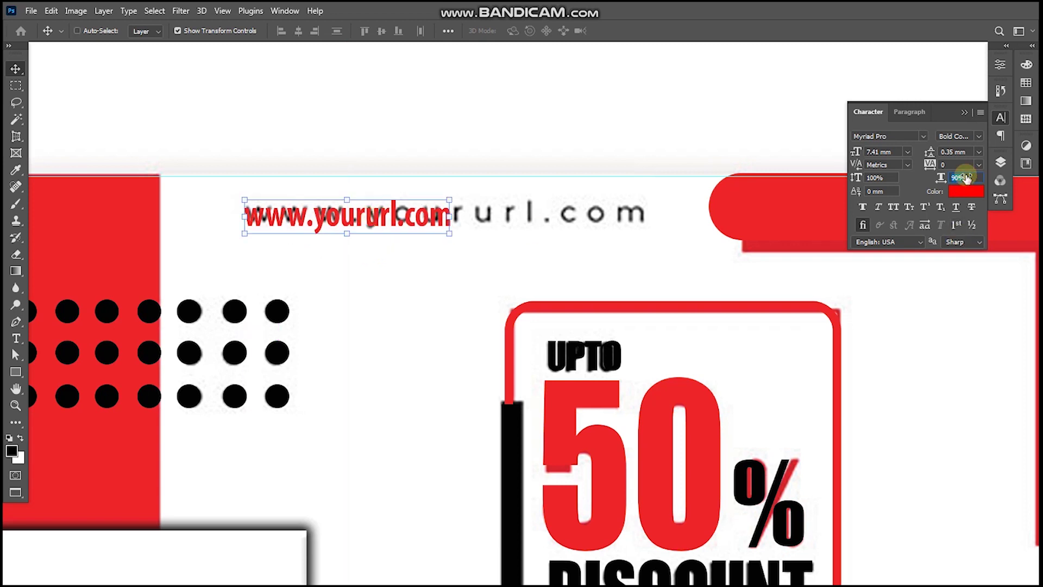
{"action": "type", "text": "100"}
{"action": "key", "text": "Return"}
{"action": "left_click_drag", "start_coordinate": [476, 216], "coordinate": [529, 215]}
{"action": "key", "text": "Return"}
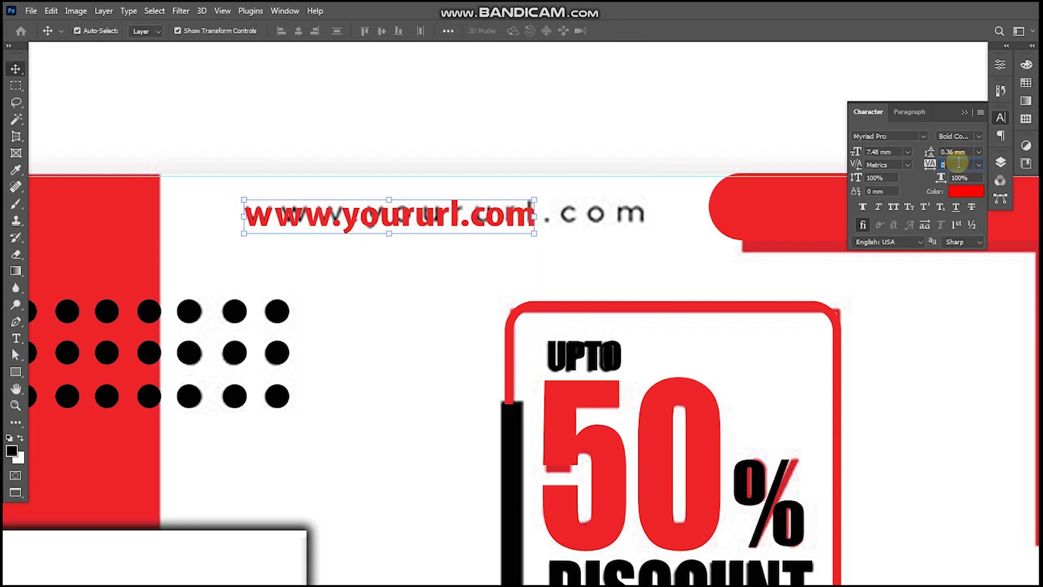
- Set the web address text's tracking to 160 and align it with the reference's address
{"action": "type", "text": "40"}
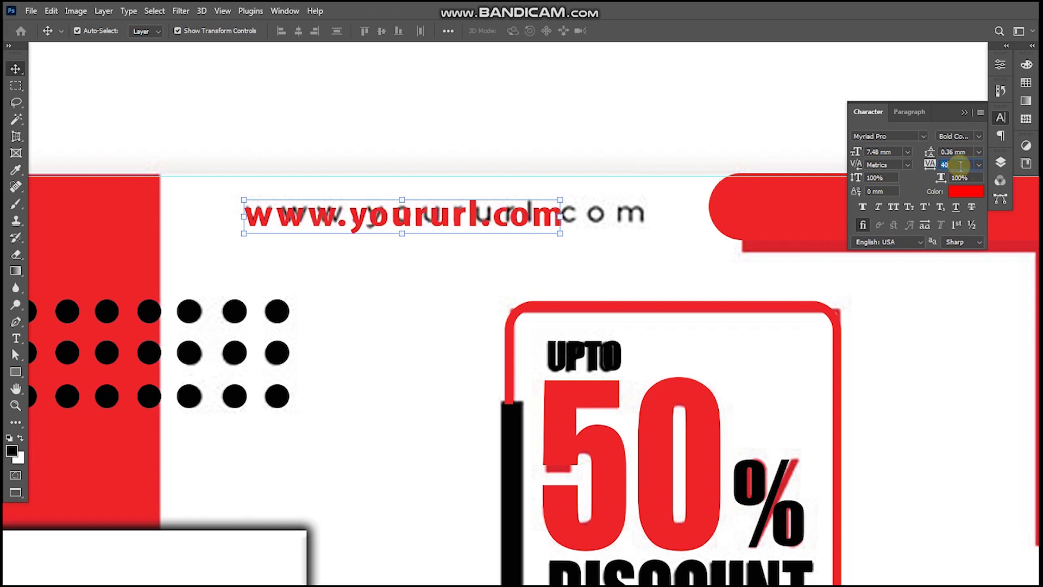
{"action": "left_click", "coordinate": [960, 166]}
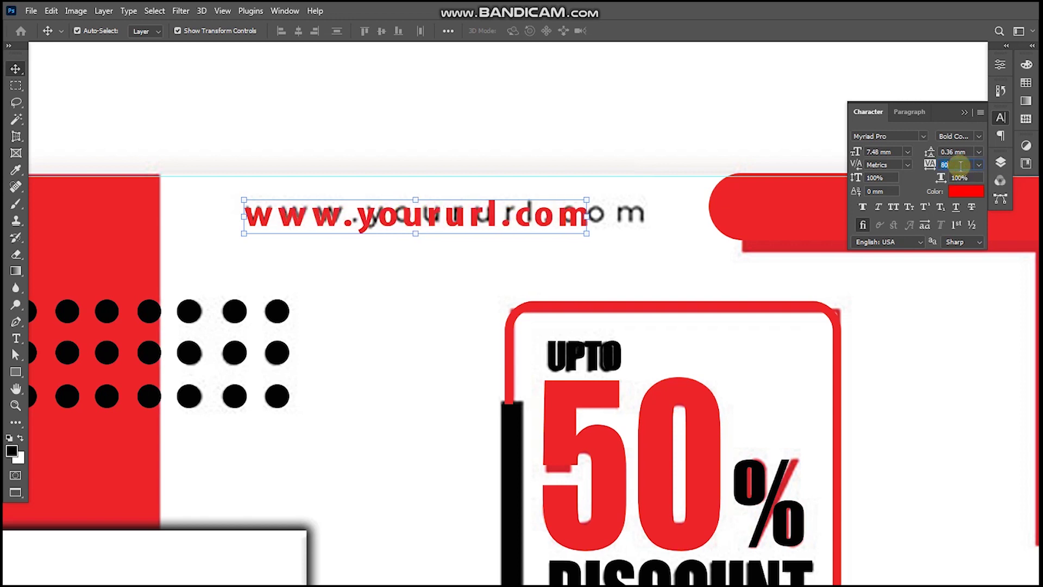
{"action": "left_click_drag", "start_coordinate": [639, 219], "coordinate": [643, 218]}
{"action": "key", "text": "Return"}
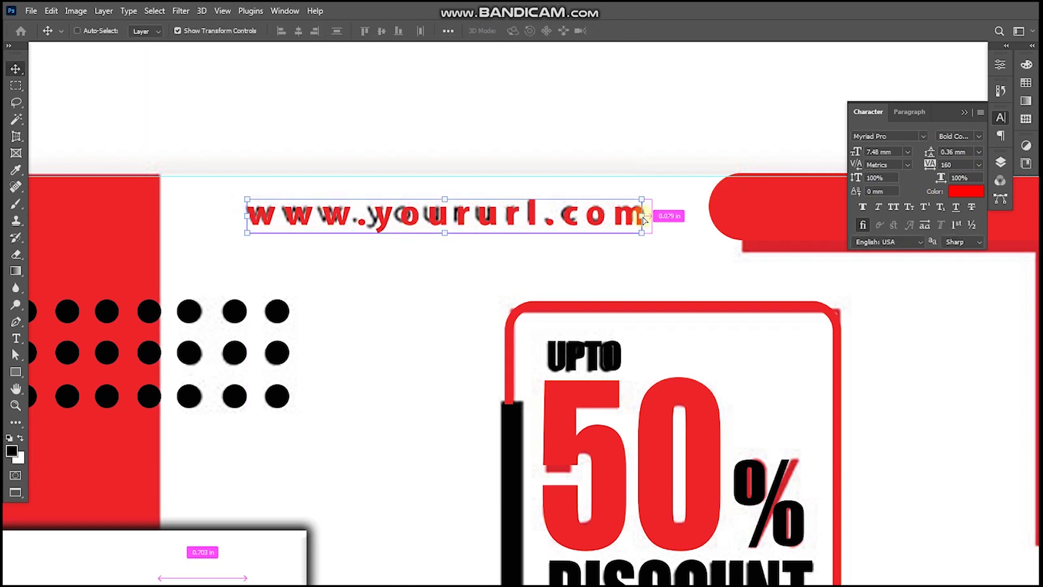
- Move on to the red middle band and switch to Chrome to check the reference poster in the image search
{"action": "left_click", "coordinate": [563, 350], "text": "alt"}
{"action": "left_click_drag", "start_coordinate": [583, 461], "coordinate": [562, 283]}
{"action": "left_click", "coordinate": [424, 478], "text": "alt"}
{"action": "left_click_drag", "start_coordinate": [465, 525], "coordinate": [460, 261]}
{"action": "key", "text": "alt+Tab"}
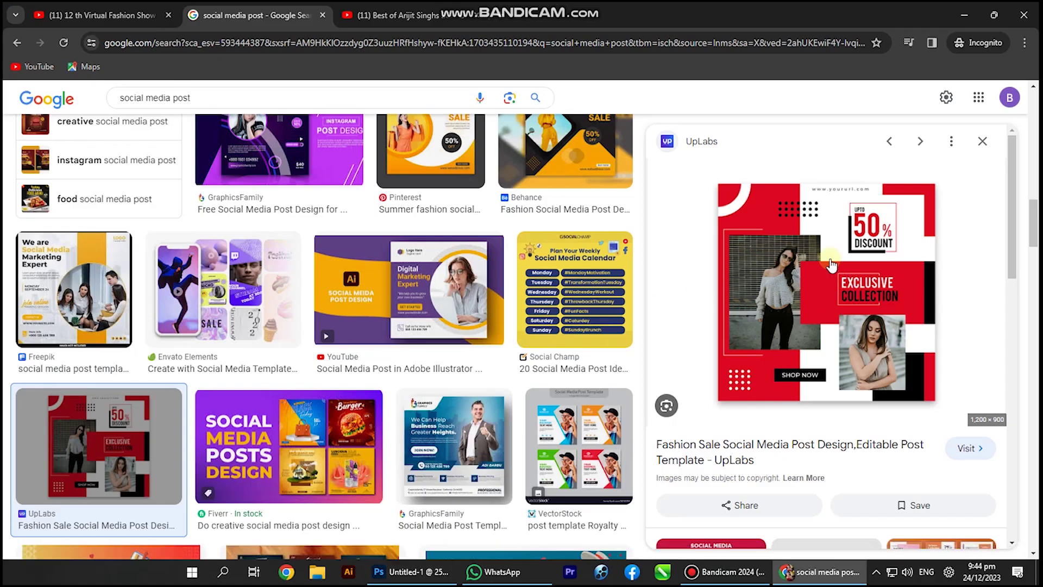
- Switch back to Photoshop and add the text "Shop Now" just below the black bar at the poster's lower edge
{"action": "key", "text": "alt+Tab"}
{"action": "key", "text": "z"}
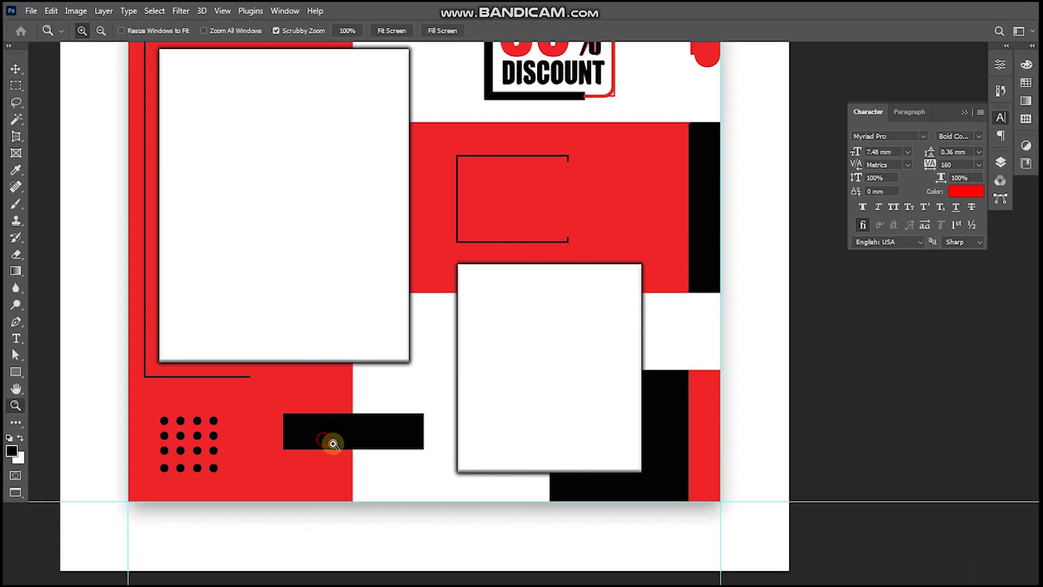
{"action": "left_click", "coordinate": [331, 438]}
{"action": "key", "text": "t"}
{"action": "left_click", "coordinate": [434, 523]}
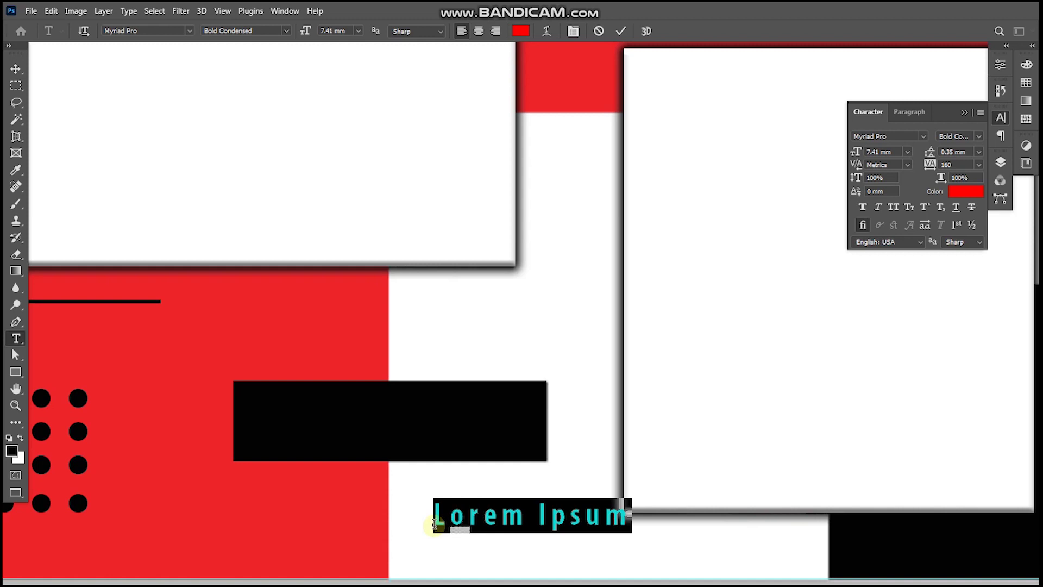
{"action": "type", "text": "Shop"}
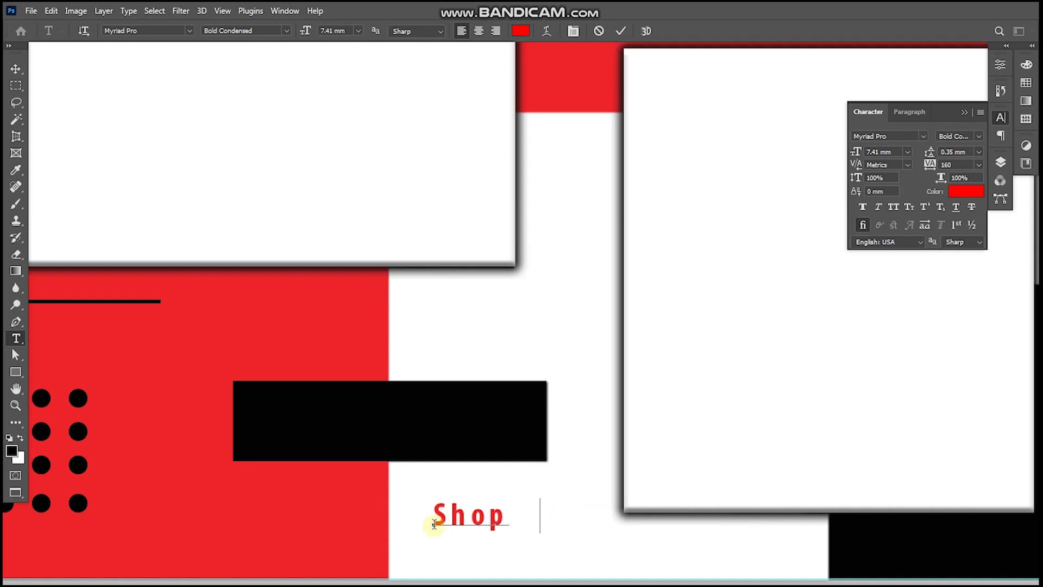
{"action": "key", "text": "ctrl+Return"}
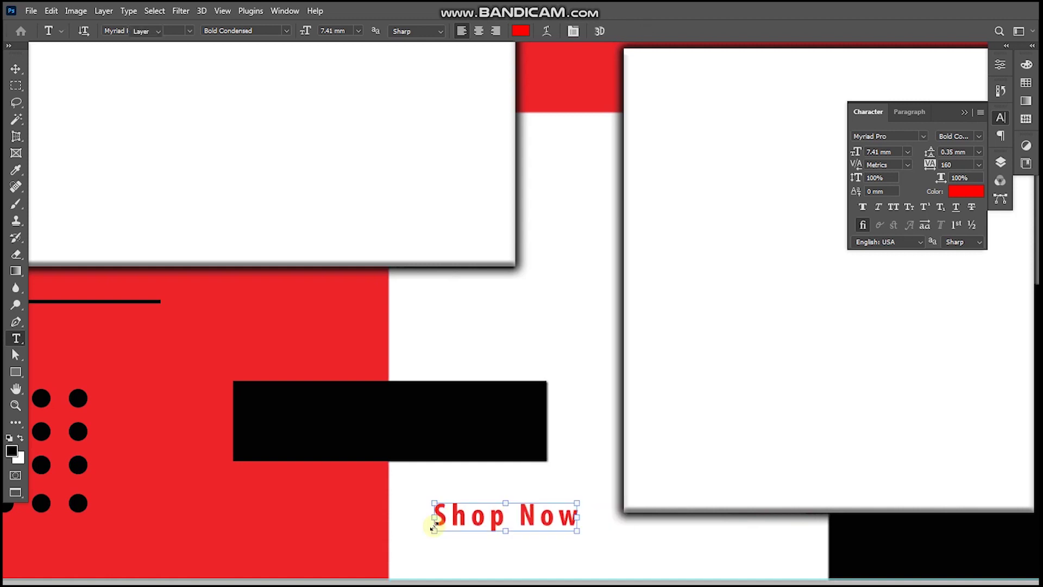
- Move the "Shop Now" text onto the black bar, enlarge it to about 184%, and center it there
{"action": "key", "text": "v"}
{"action": "left_click_drag", "start_coordinate": [435, 525], "coordinate": [277, 447]}
{"action": "left_click_drag", "start_coordinate": [398, 425], "coordinate": [515, 361]}
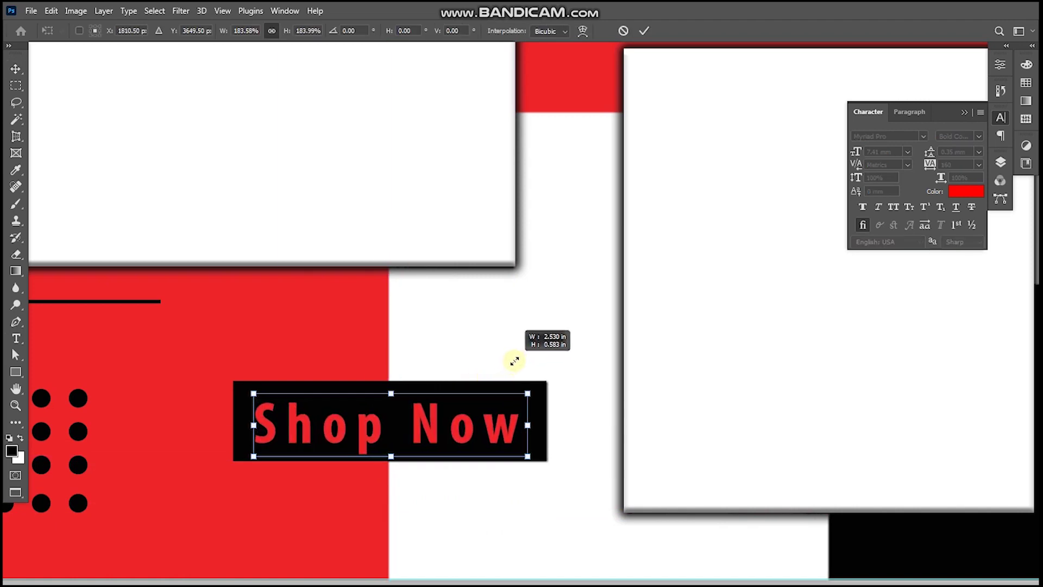
{"action": "key", "text": "Return"}
{"action": "left_click_drag", "start_coordinate": [489, 431], "coordinate": [492, 423]}
{"action": "left_click", "coordinate": [475, 384]}
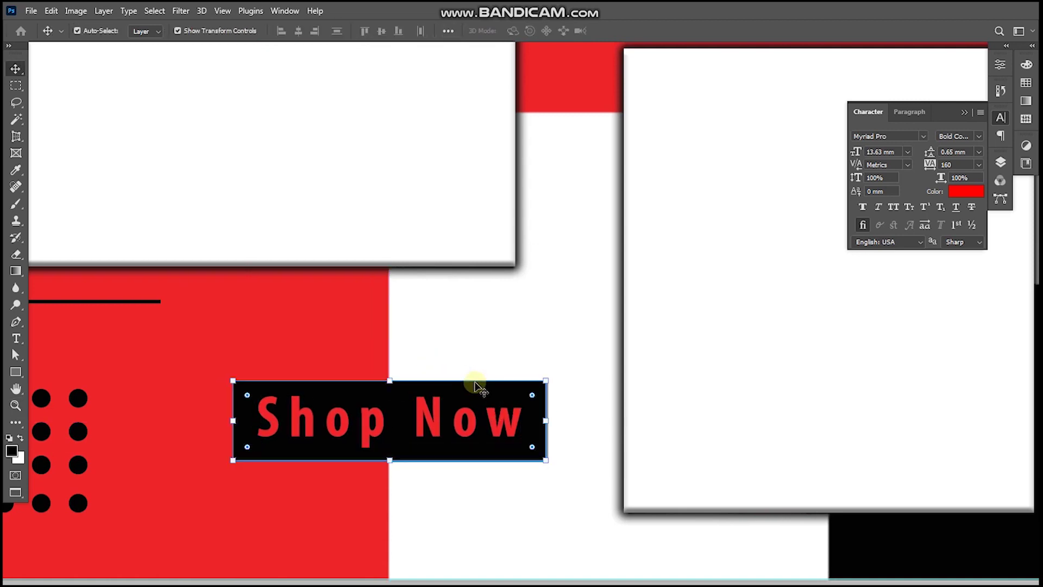
- Set the "Shop Now" text's font to Arial Rounded MT Bold and scale it down to fit inside the black bar
{"action": "left_click", "coordinate": [454, 405]}
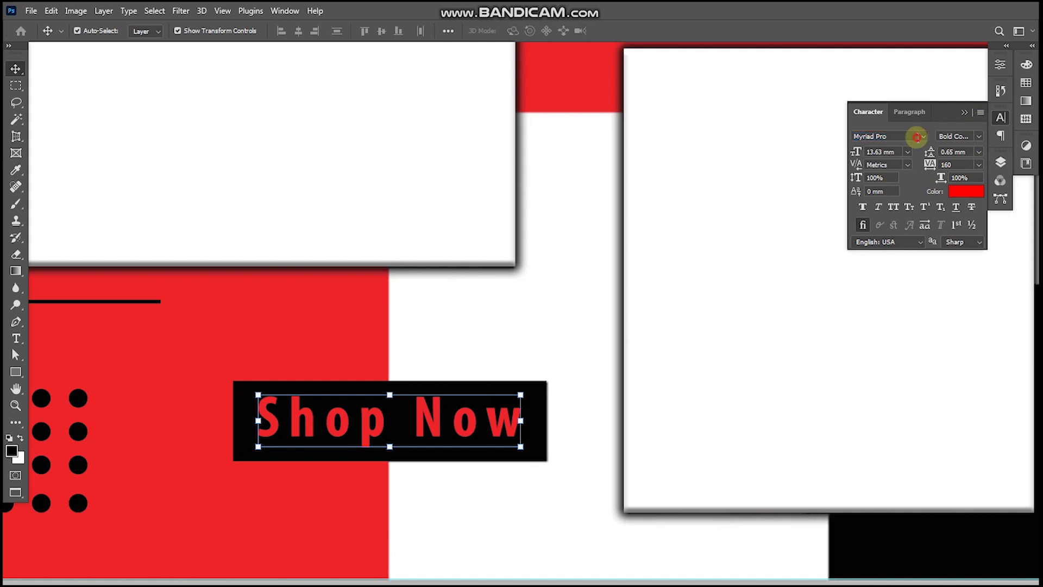
{"action": "type", "text": "arial"}
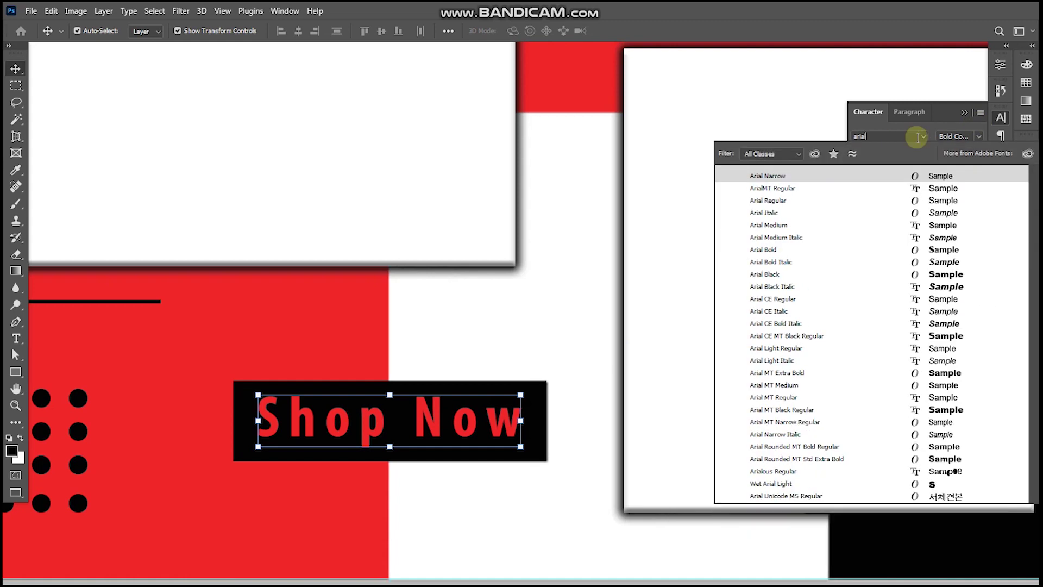
{"action": "type", "text": " rounded MT..."}
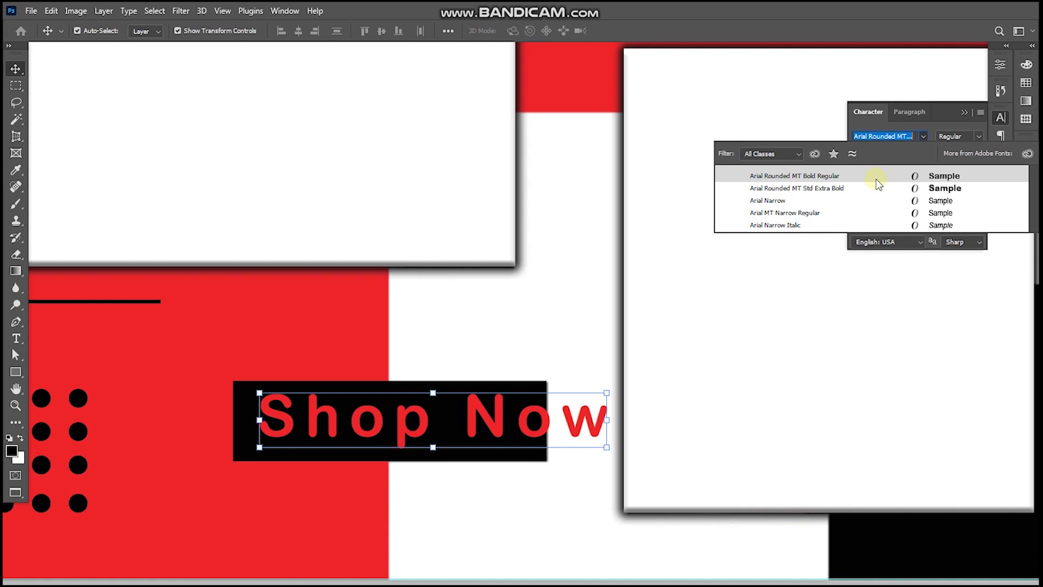
{"action": "left_click", "coordinate": [876, 179]}
{"action": "key", "text": "ctrl+t"}
{"action": "left_click_drag", "start_coordinate": [599, 424], "coordinate": [554, 423]}
{"action": "key", "text": "ctrl+z"}
{"action": "left_click_drag", "start_coordinate": [618, 415], "coordinate": [537, 417]}
{"action": "key", "text": "Return"}
- Switch to Chrome, open the reference poster in Google Lens, and copy its text "EXCLUSIVE COLLECTION"
{"action": "key", "text": "ctrl+0"}
{"action": "key", "text": "ctrl+space"}
{"action": "mouse_move", "coordinate": [559, 270]}
{"action": "left_mouse_down"}
{"action": "mouse_move", "coordinate": [598, 291]}
{"action": "mouse_move", "coordinate": [614, 354]}
{"action": "mouse_move", "coordinate": [543, 275]}
{"action": "left_mouse_up"}
{"action": "key", "text": "alt+Tab"}
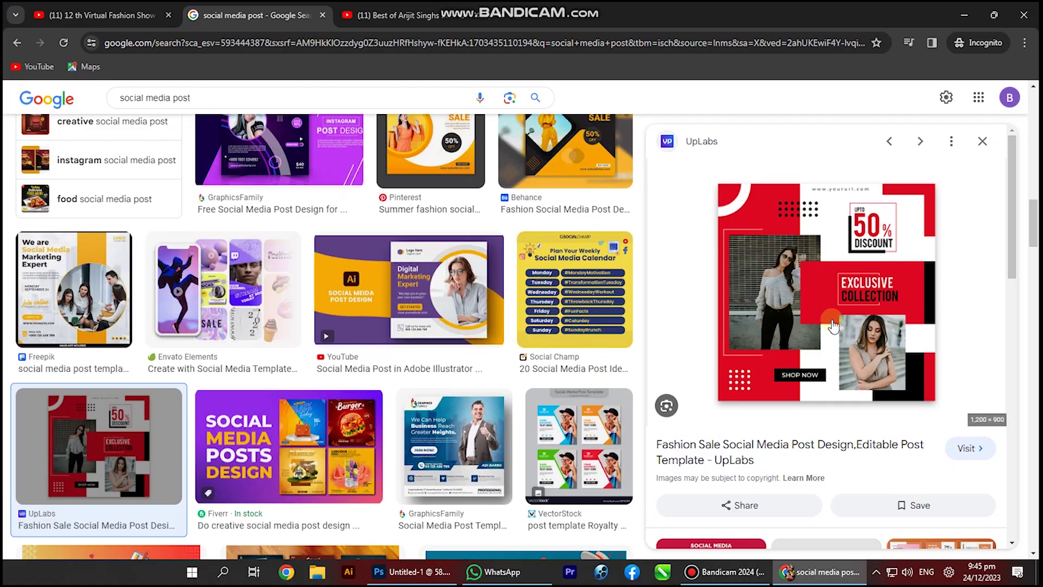
{"action": "left_click_drag", "start_coordinate": [831, 287], "coordinate": [387, 177]}
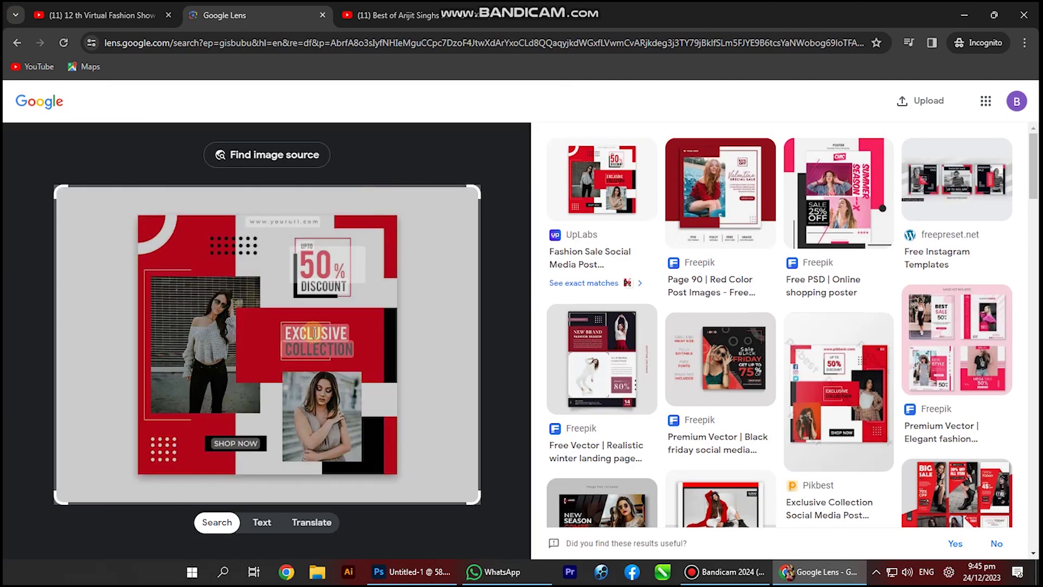
{"action": "left_click", "coordinate": [315, 332]}
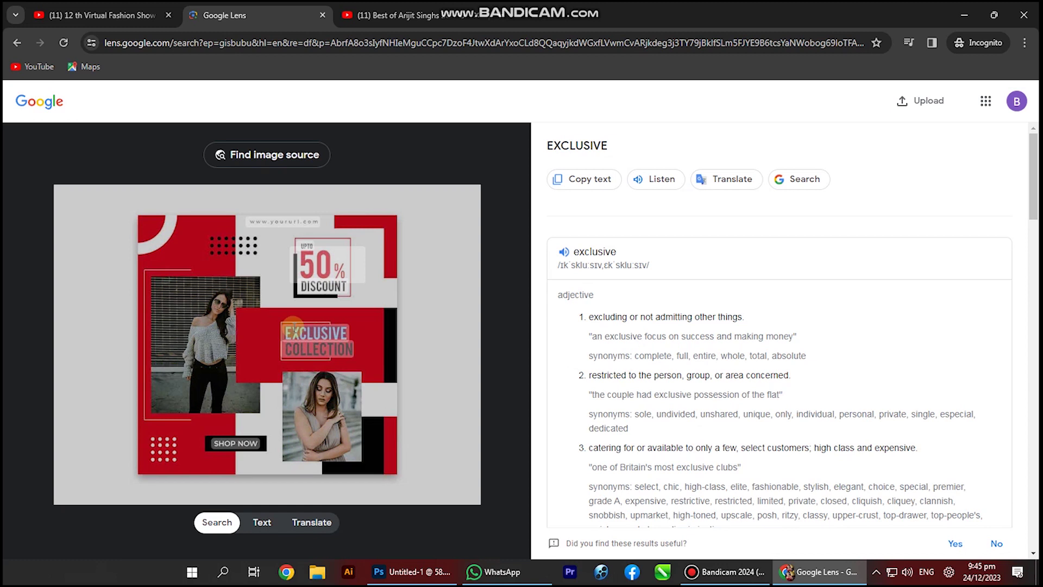
{"action": "left_click_drag", "start_coordinate": [324, 352], "coordinate": [350, 349]}
{"action": "key", "text": "ctrl+c"}
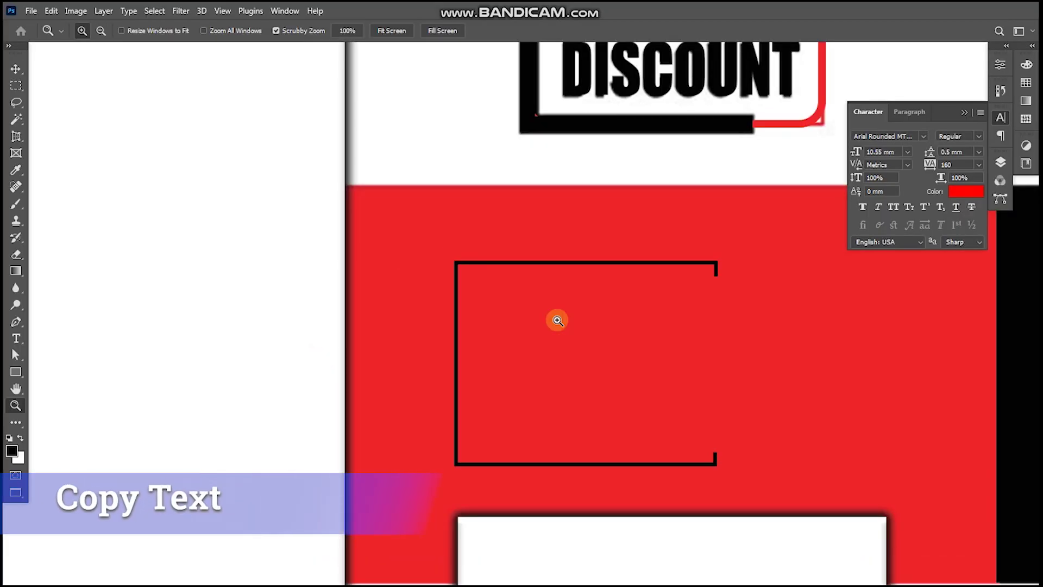
- Paste "EXCLUSIVE COLLECTION" into the bracket frame on the red band in Photoshop, color it off-white f1f1f1, and position it
{"action": "key", "text": "t"}
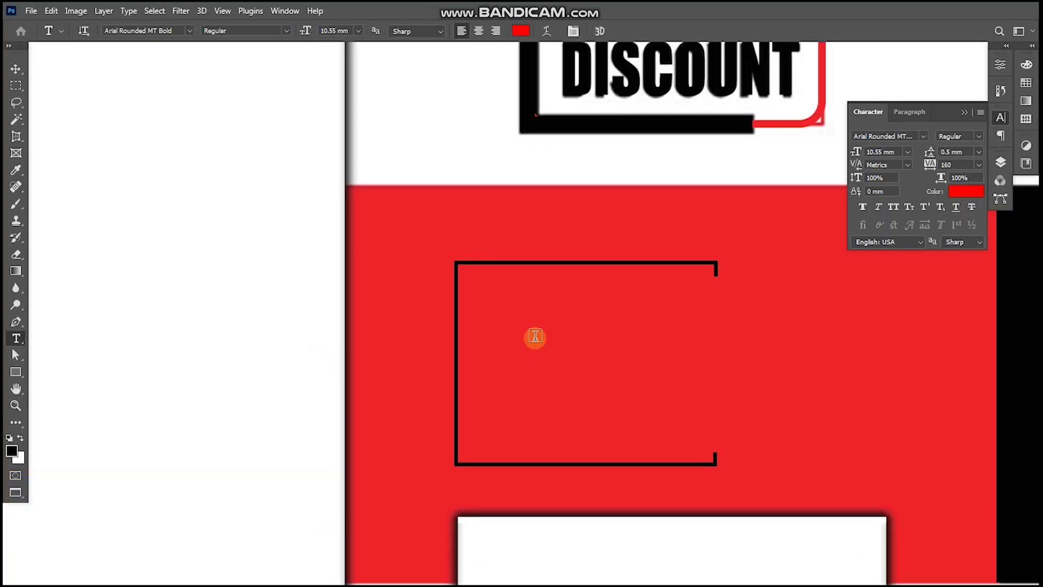
{"action": "left_click", "coordinate": [500, 300]}
{"action": "key", "text": "ctrl+v"}
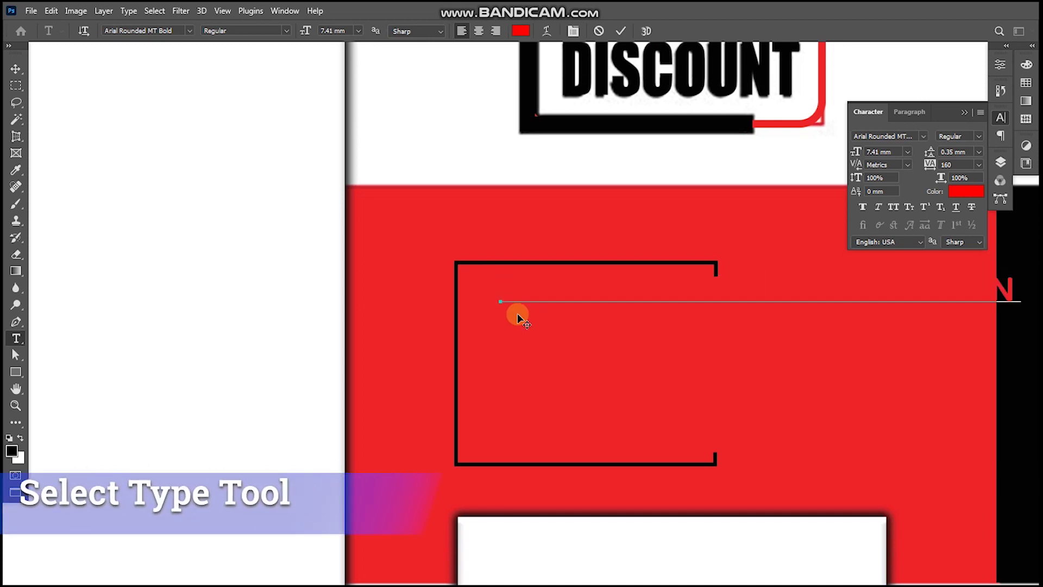
{"action": "left_click", "coordinate": [965, 191]}
{"action": "left_click", "coordinate": [562, 140]}
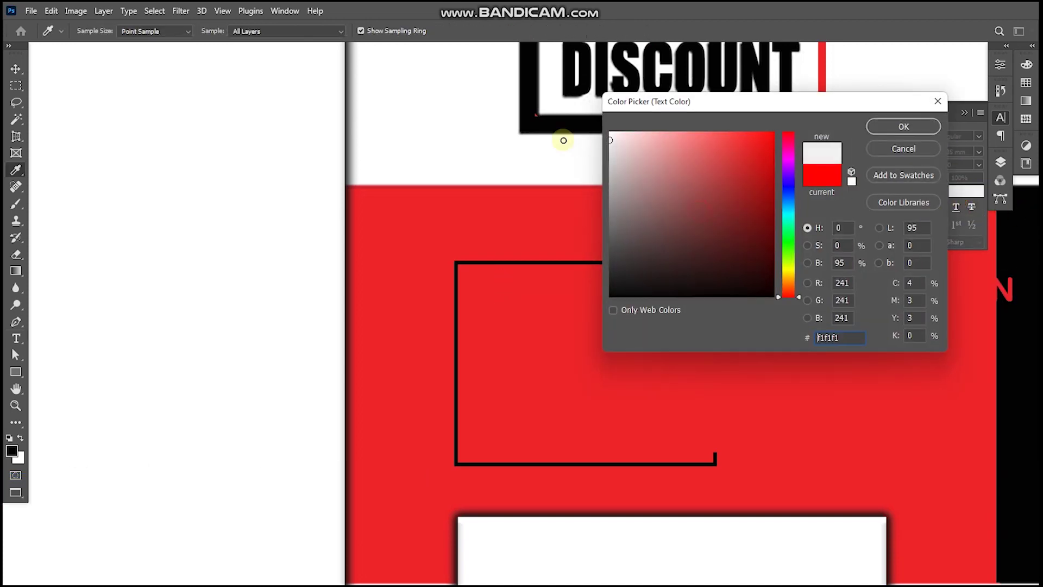
{"action": "left_click", "coordinate": [884, 127]}
{"action": "key", "text": "v"}
{"action": "left_click_drag", "start_coordinate": [559, 291], "coordinate": [542, 292]}
- Set the "EXCLUSIVE COLLECTION" text's font to ! PEPSI ! and break it into two lines, one word per line
{"action": "left_click", "coordinate": [923, 137]}
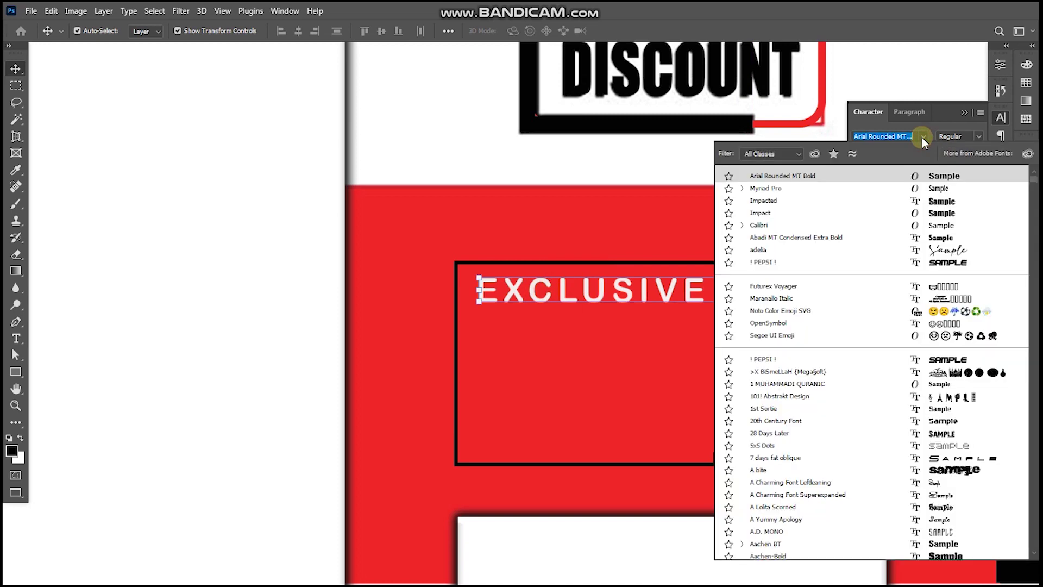
{"action": "left_click", "coordinate": [931, 263]}
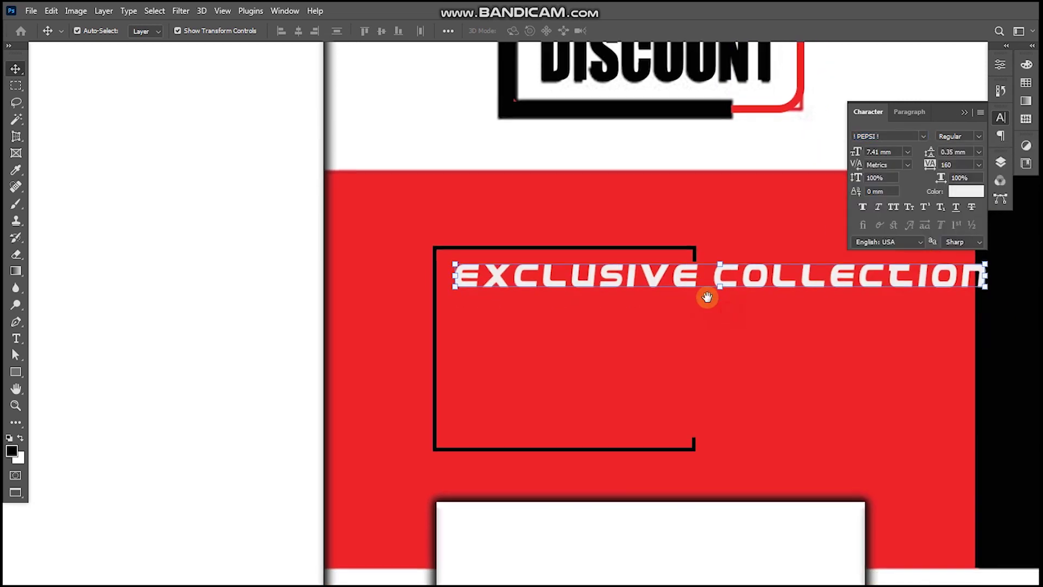
{"action": "key", "text": "t"}
{"action": "left_click", "coordinate": [711, 273]}
{"action": "key", "text": "BackSpace"}
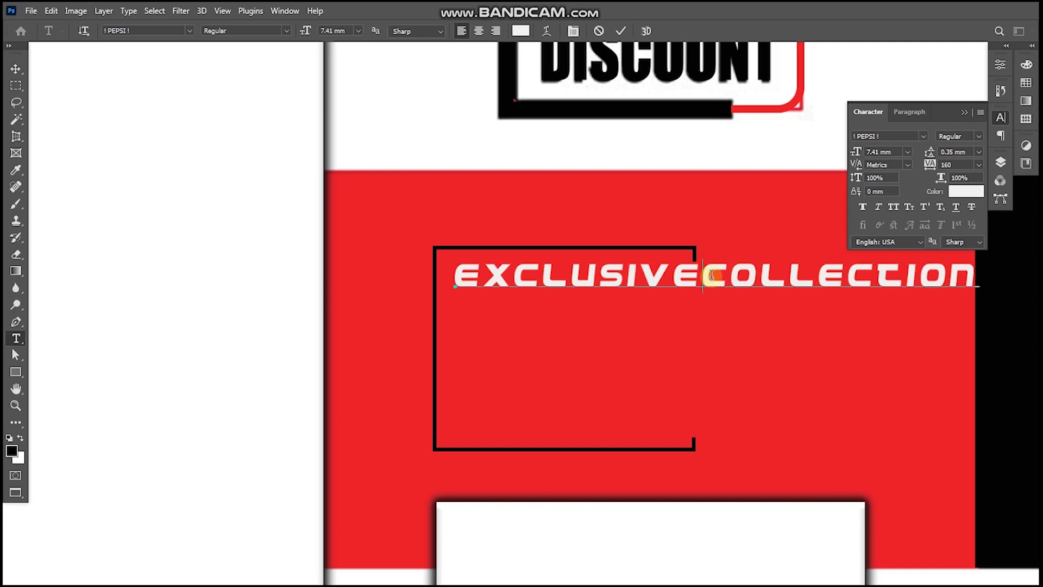
{"action": "key", "text": "Return"}
{"action": "key", "text": "ctrl+Return"}
- Set the leading of the two-line "EXCLUSIVE COLLECTION" text to 2 mm
{"action": "left_click", "coordinate": [974, 152]}
{"action": "left_click", "coordinate": [955, 162]}
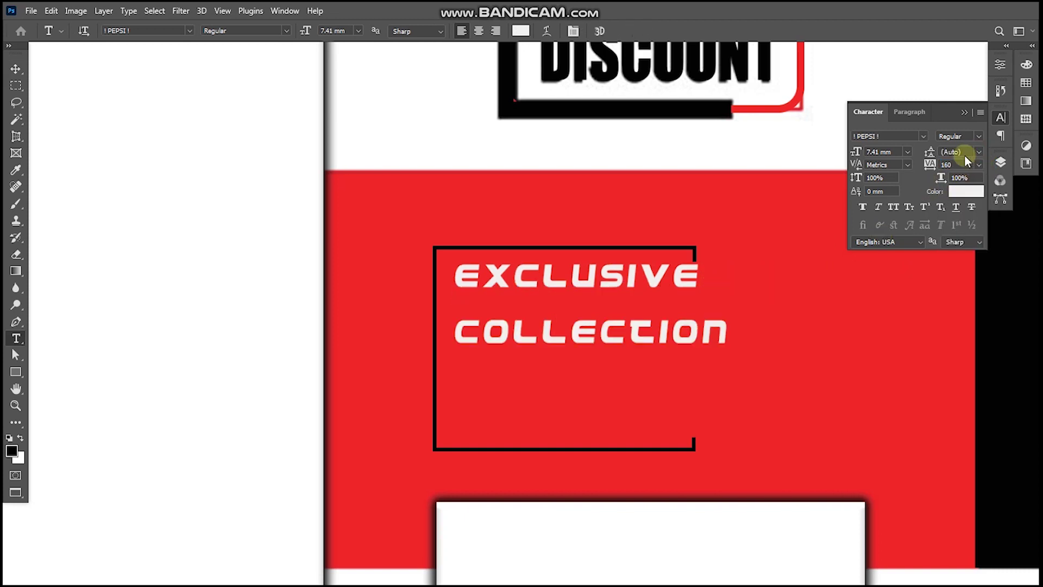
{"action": "left_click", "coordinate": [980, 152]}
{"action": "left_click", "coordinate": [971, 191]}
{"action": "left_click", "coordinate": [980, 153]}
{"action": "left_click", "coordinate": [963, 200]}
{"action": "left_click", "coordinate": [532, 278]}
{"action": "key", "text": "Return"}
- Adjust the font size of the word "EXCLUSIVE", trying 7 mm and 8.5 mm, to match the width of "COLLECTION"
{"action": "double_click", "coordinate": [532, 277]}
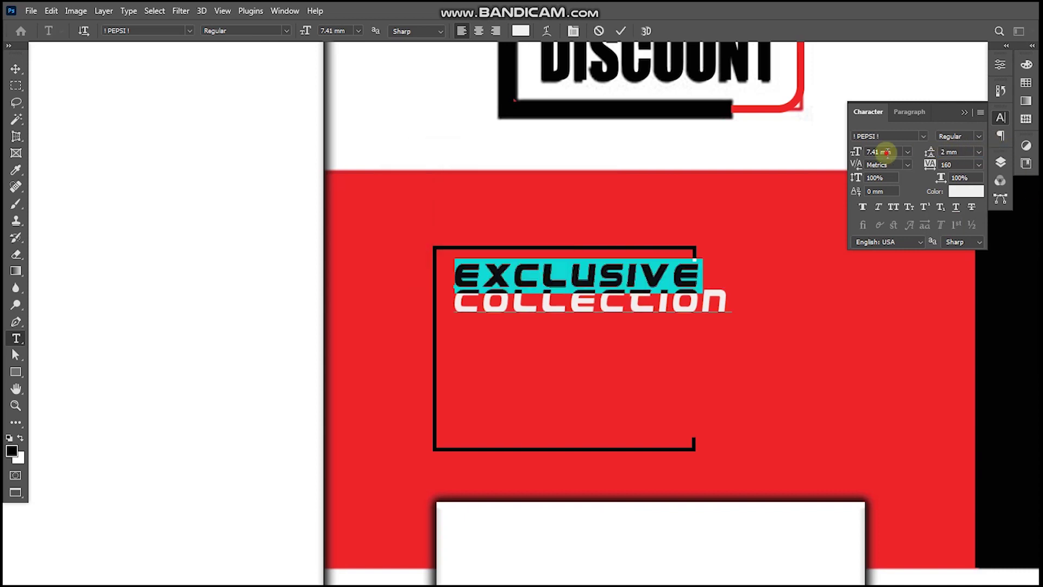
{"action": "type", "text": "7"}
{"action": "key", "text": "Return"}
{"action": "left_click", "coordinate": [605, 298]}
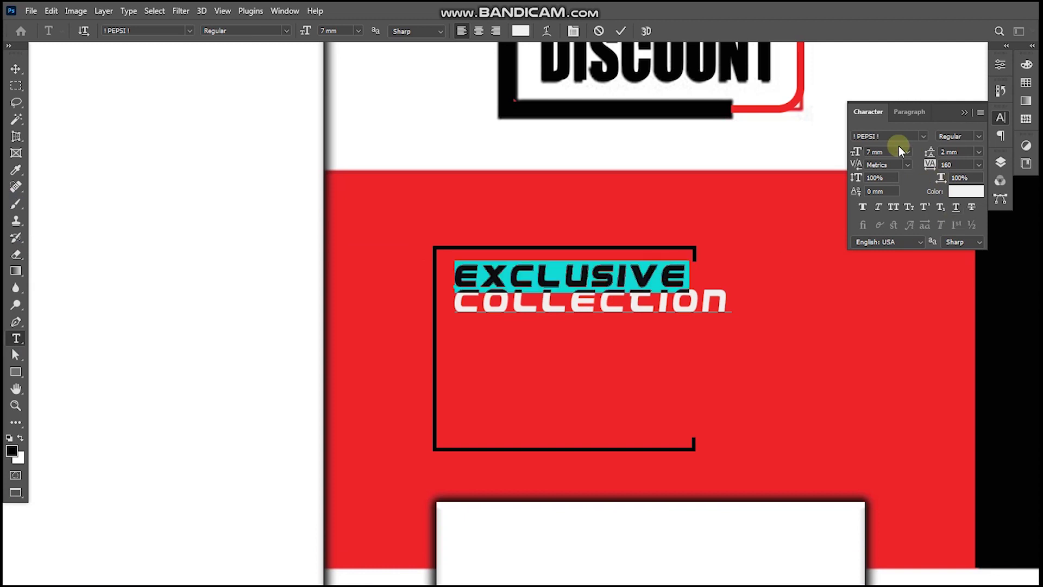
{"action": "left_click", "coordinate": [893, 152]}
{"action": "type", "text": "8.5"}
{"action": "key", "text": "Return"}
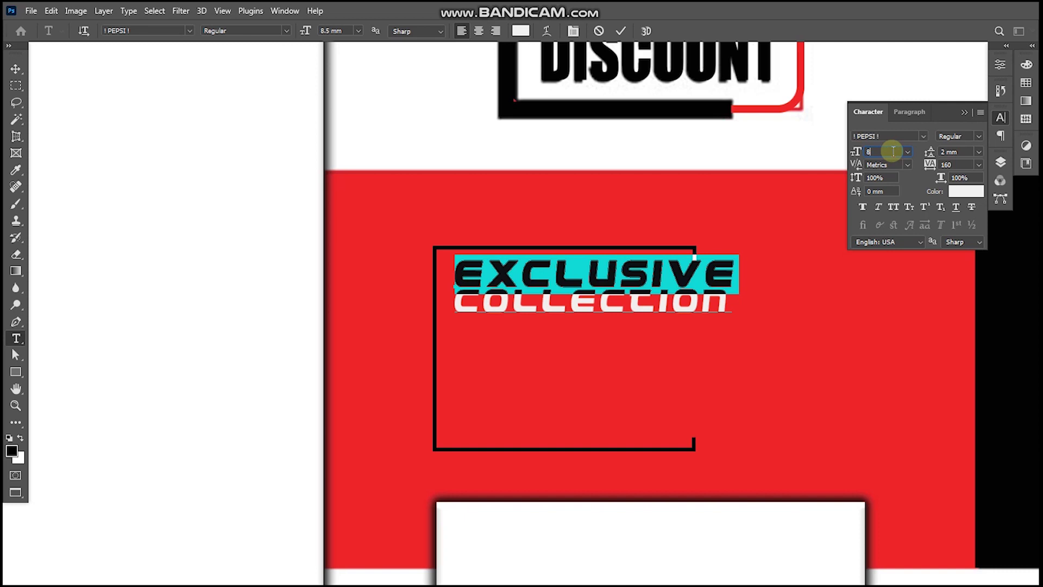
- Loosen the line spacing of "EXCLUSIVE COLLECTION", then enlarge the text across the red band and center it vertically in the bracket frame
{"action": "left_click", "coordinate": [16, 68]}
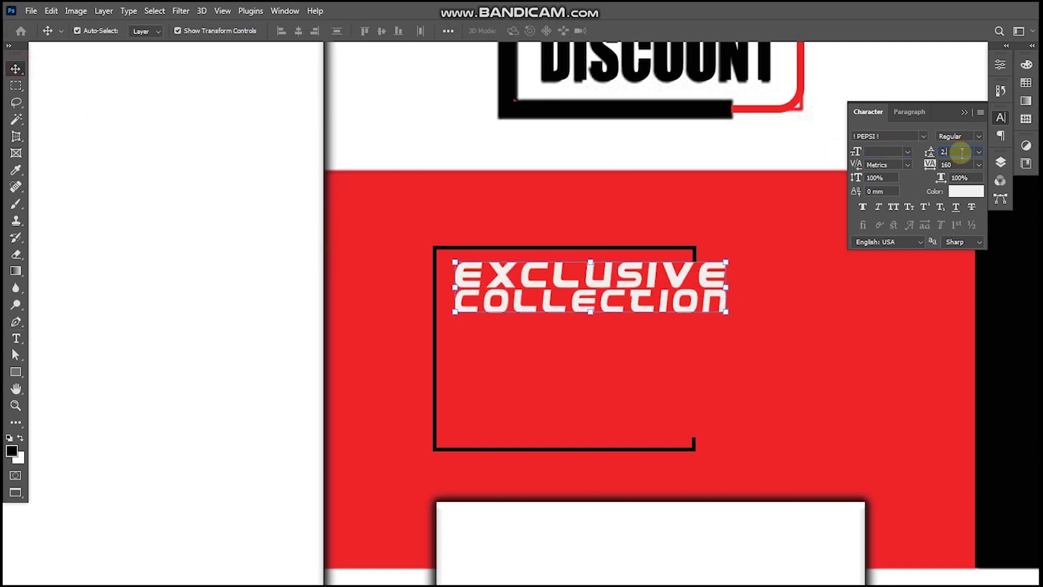
{"action": "left_click_drag", "start_coordinate": [632, 280], "coordinate": [626, 286]}
{"action": "left_click_drag", "start_coordinate": [720, 325], "coordinate": [948, 408]}
{"action": "left_click_drag", "start_coordinate": [710, 346], "coordinate": [700, 370]}
{"action": "key", "text": "Return"}
- Select the word "COLLECTION" and change its color to black
{"action": "key", "text": "t"}
{"action": "double_click", "coordinate": [699, 367]}
{"action": "left_click", "coordinate": [966, 193]}
{"action": "left_click_drag", "start_coordinate": [661, 237], "coordinate": [616, 296]}
{"action": "left_click", "coordinate": [617, 296]}
{"action": "key", "text": "Return"}
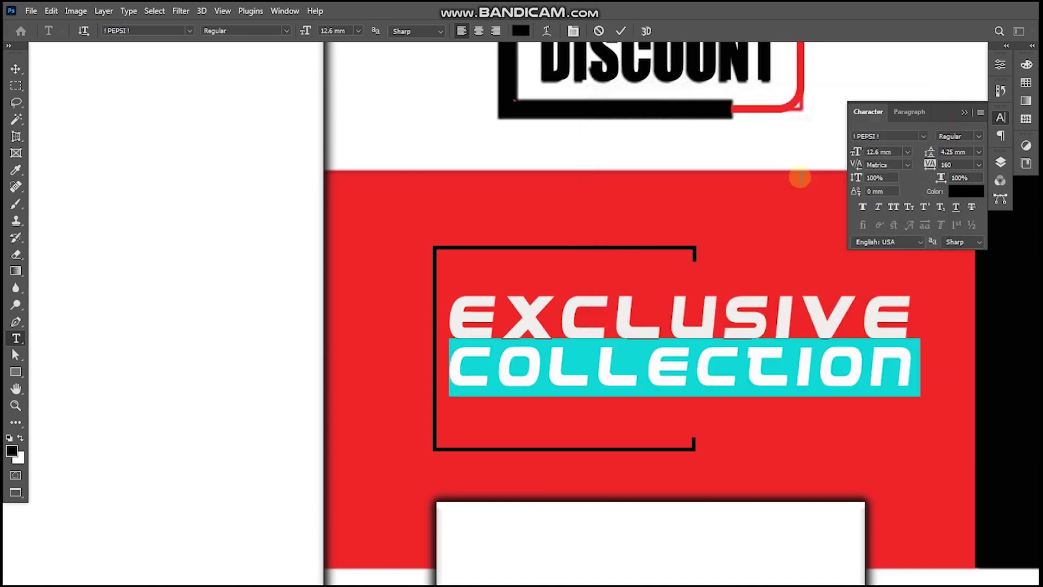
- Stretch the "EXCLUSIVE COLLECTION" text to about 178% height to fill the bracket frame, and widen it towards the black strip
{"action": "left_click", "coordinate": [14, 69]}
{"action": "left_click", "coordinate": [552, 356]}
{"action": "left_click_drag", "start_coordinate": [697, 294], "coordinate": [688, 248]}
{"action": "left_click_drag", "start_coordinate": [684, 398], "coordinate": [676, 449]}
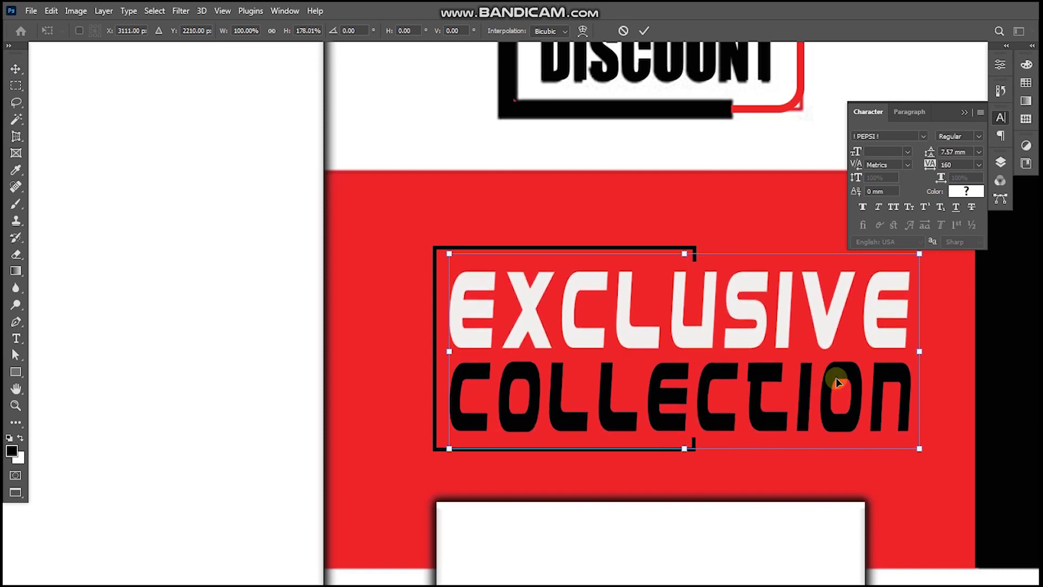
{"action": "left_click_drag", "start_coordinate": [929, 351], "coordinate": [984, 346]}
{"action": "key", "text": "Return"}
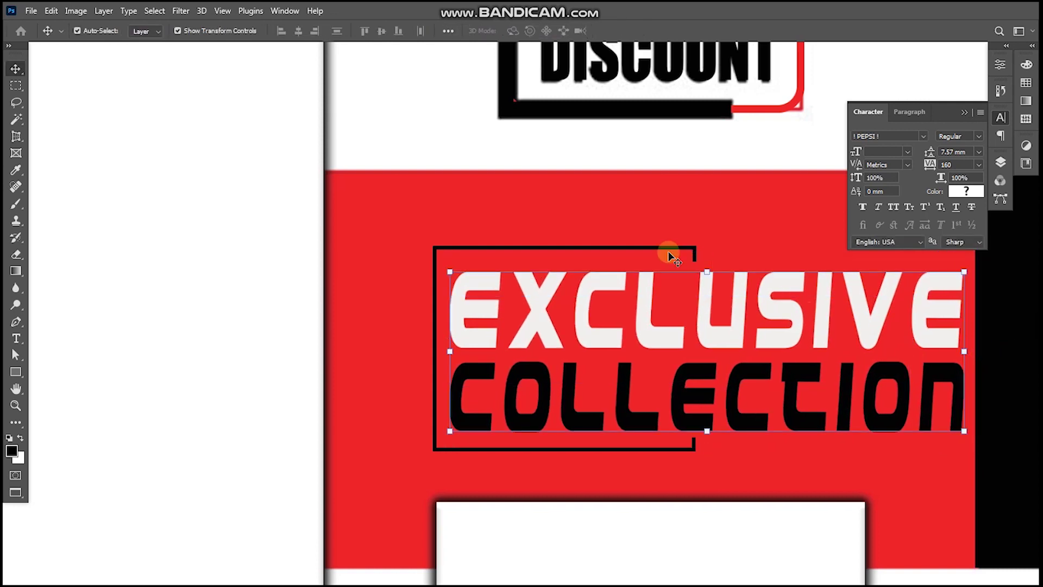
- Shift the bracket frame and its text towards the large photo frame, then stretch the text to about 109.5% width
{"action": "left_click_drag", "start_coordinate": [671, 252], "coordinate": [617, 252]}
{"action": "left_click", "coordinate": [657, 343]}
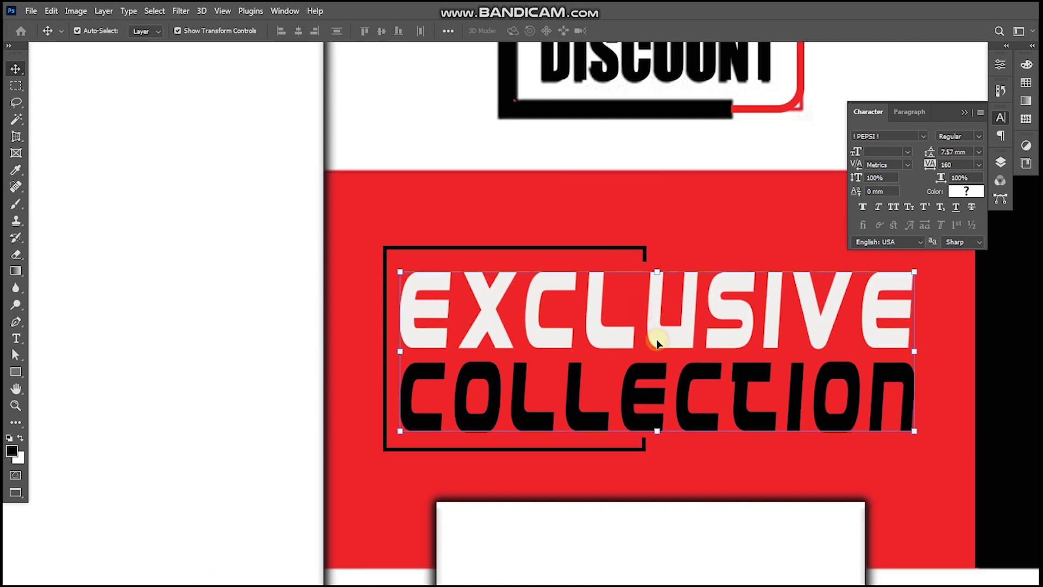
{"action": "left_click_drag", "start_coordinate": [933, 359], "coordinate": [977, 352]}
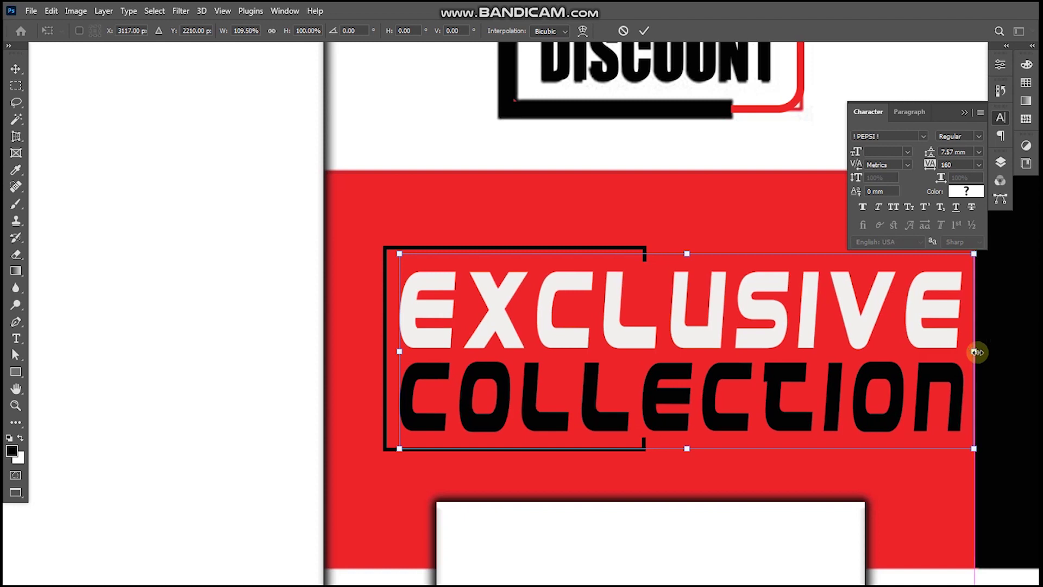
{"action": "key", "text": "Return"}
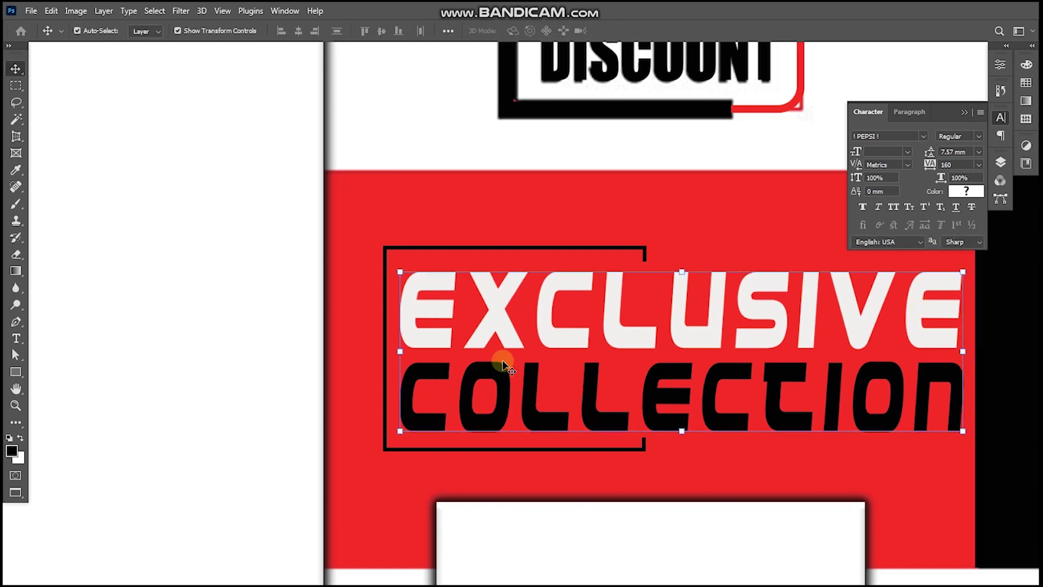
- Scale the "EXCLUSIVE COLLECTION" text down to leave a margin before the black strip, and check it against the whole poster
{"action": "key", "text": "t"}
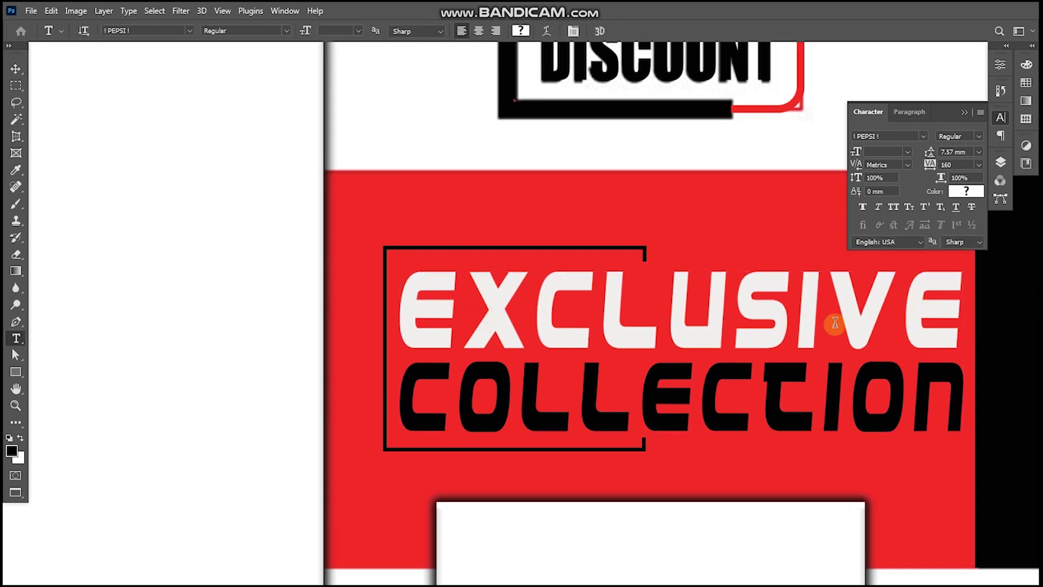
{"action": "key", "text": "v"}
{"action": "left_click_drag", "start_coordinate": [962, 357], "coordinate": [910, 351]}
{"action": "key", "text": "Return"}
{"action": "scroll", "coordinate": [682, 310], "scroll_direction": "down", "scroll_amount": 1}
{"action": "scroll", "coordinate": [682, 309], "scroll_direction": "down", "scroll_amount": 3}
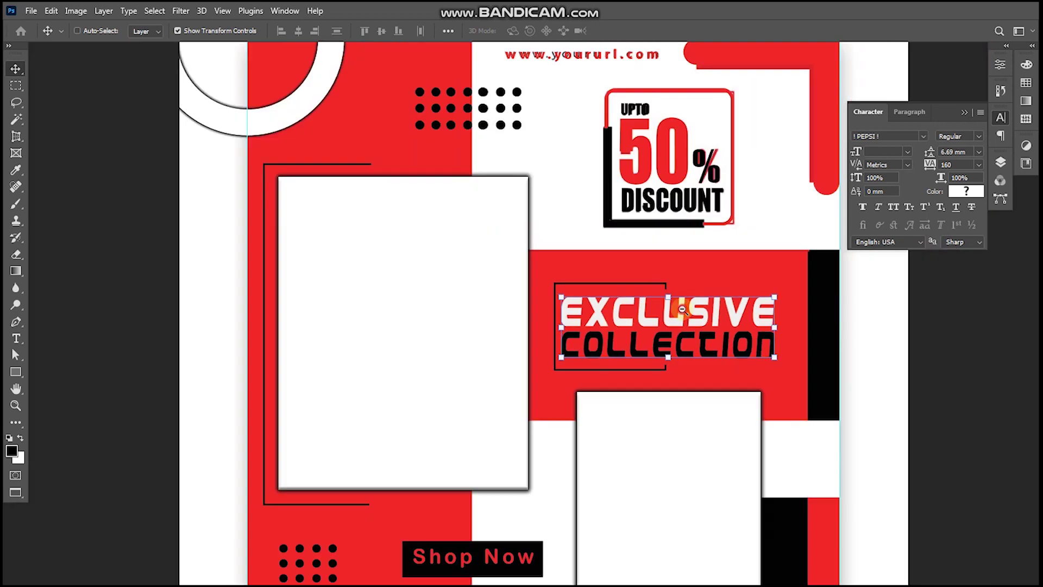
{"action": "scroll", "coordinate": [663, 360], "scroll_direction": "up", "scroll_amount": 2}
- Switch to Chrome and search Google Lens for the standing woman's photo from the reference poster
{"action": "key", "text": "alt+Tab"}
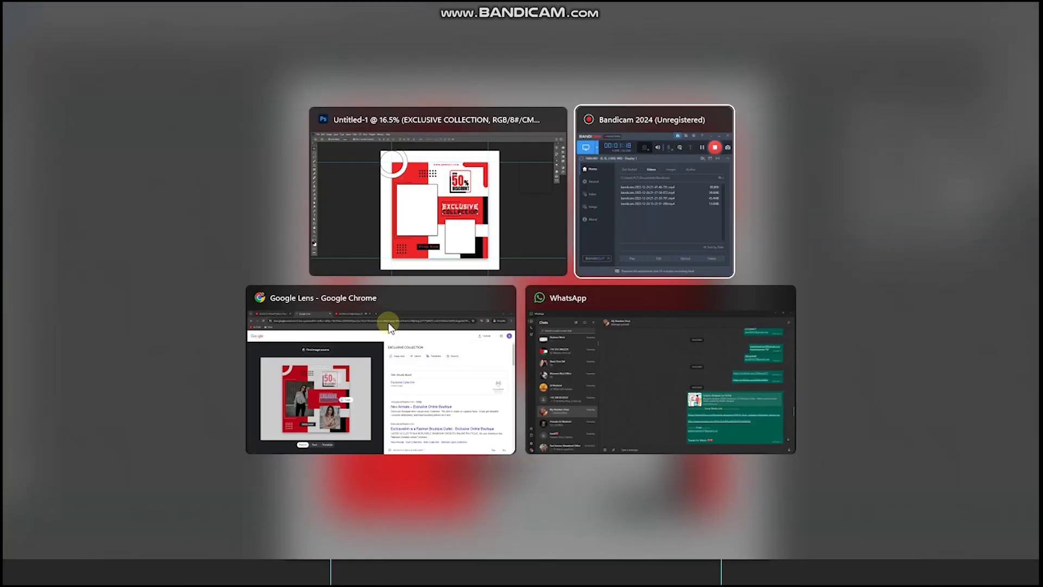
{"action": "left_click", "coordinate": [389, 327]}
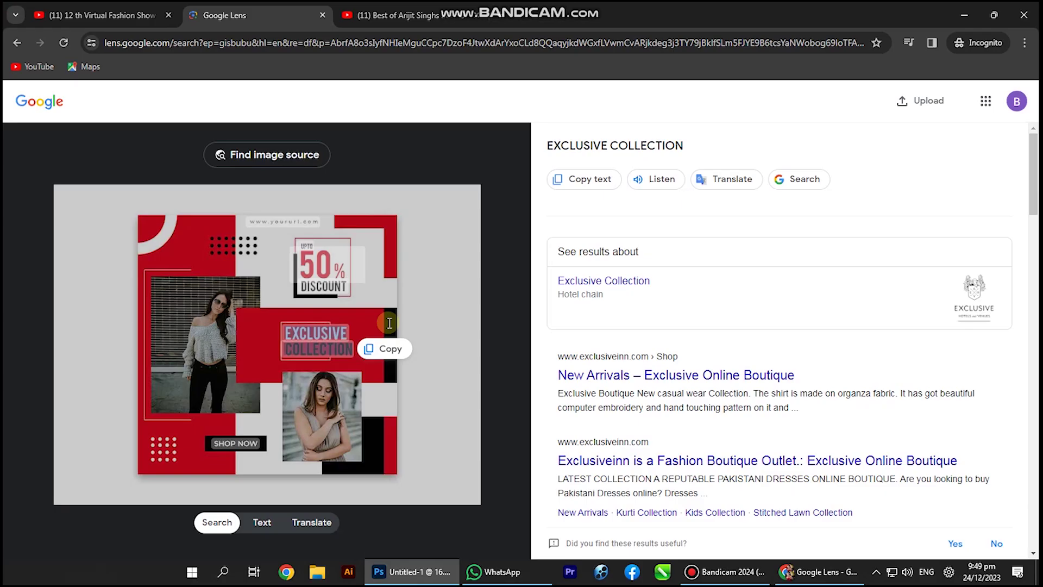
{"action": "left_click", "coordinate": [233, 346]}
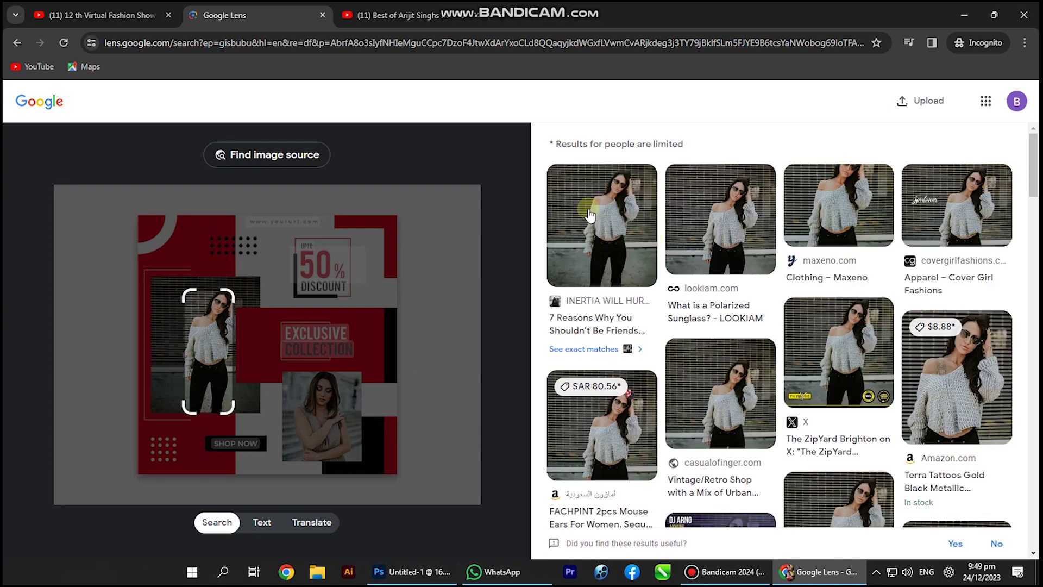
- Open the first Google Lens match, return to Photoshop, and restack the large photo frame above the red column but behind the red banner
{"action": "left_click", "coordinate": [611, 201]}
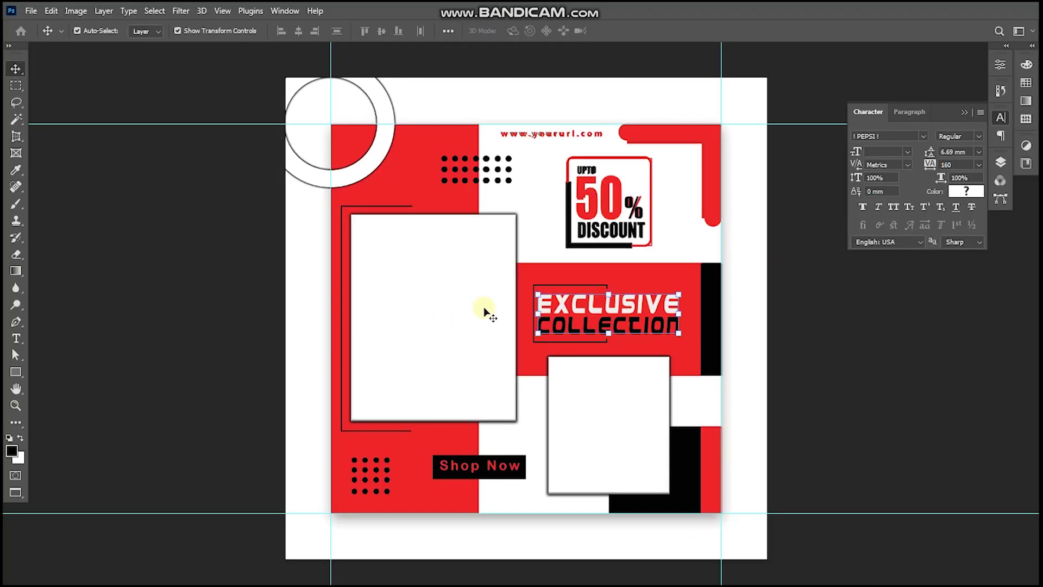
{"action": "left_click", "coordinate": [522, 278]}
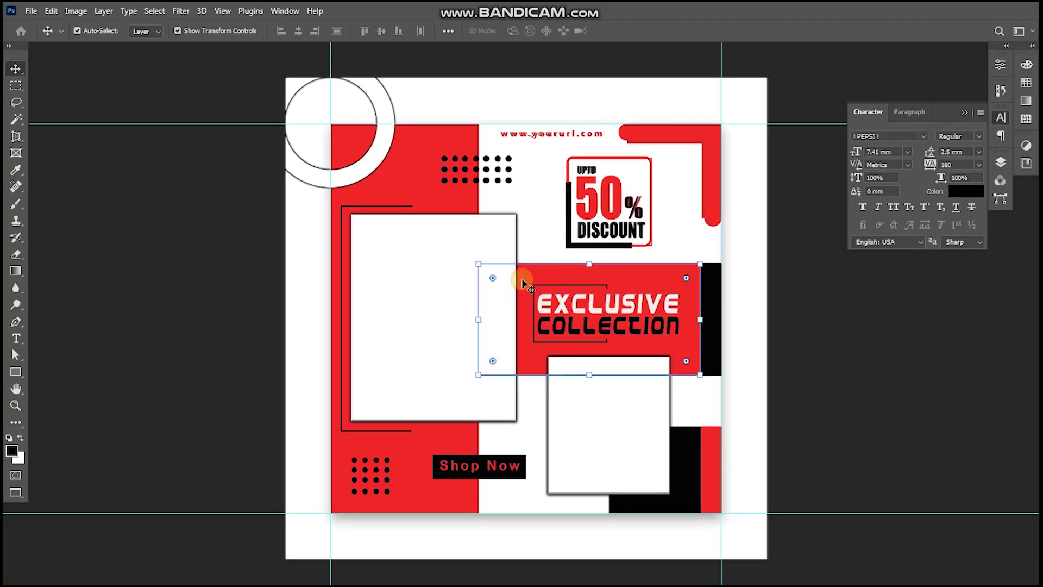
{"action": "left_click", "coordinate": [423, 307], "text": "ctrl"}
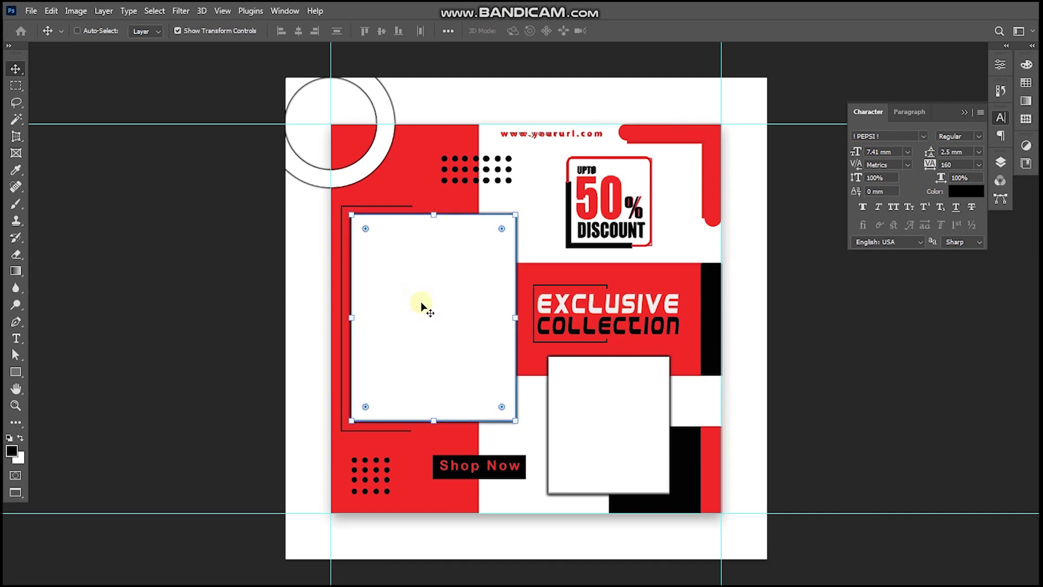
{"action": "key", "text": "ctrl+shift+["}
{"action": "key", "text": "ctrl+]"}
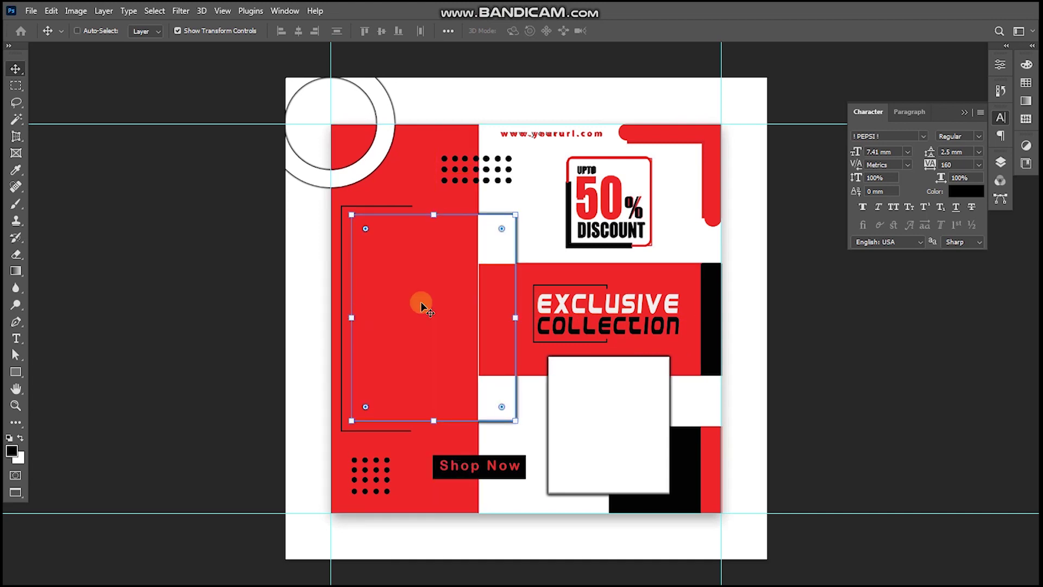
{"action": "key", "text": "ctrl+]"}
{"action": "key", "text": "ctrl+]"}
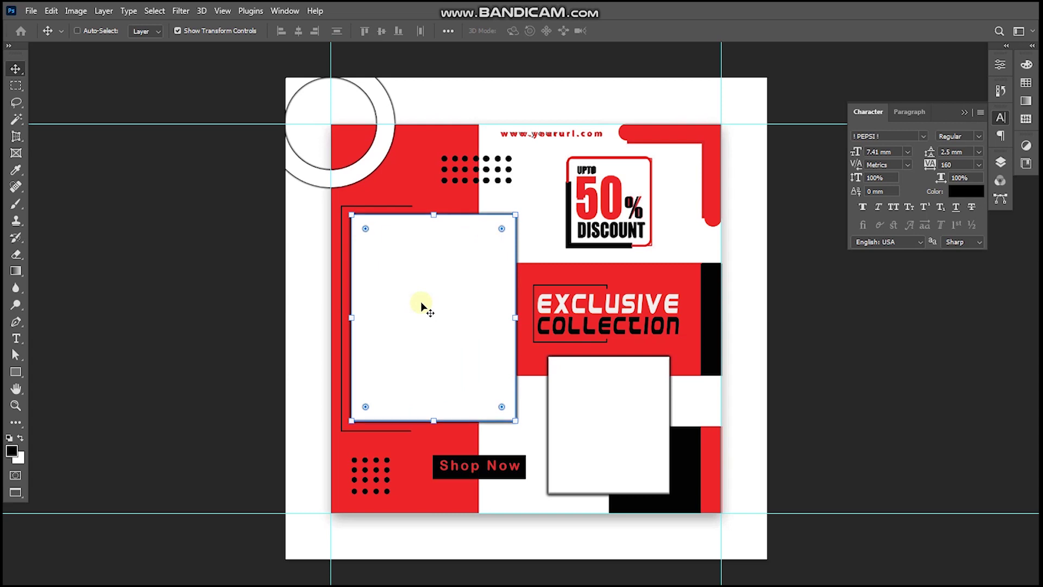
{"action": "key", "text": "ctrl+bracketleft"}
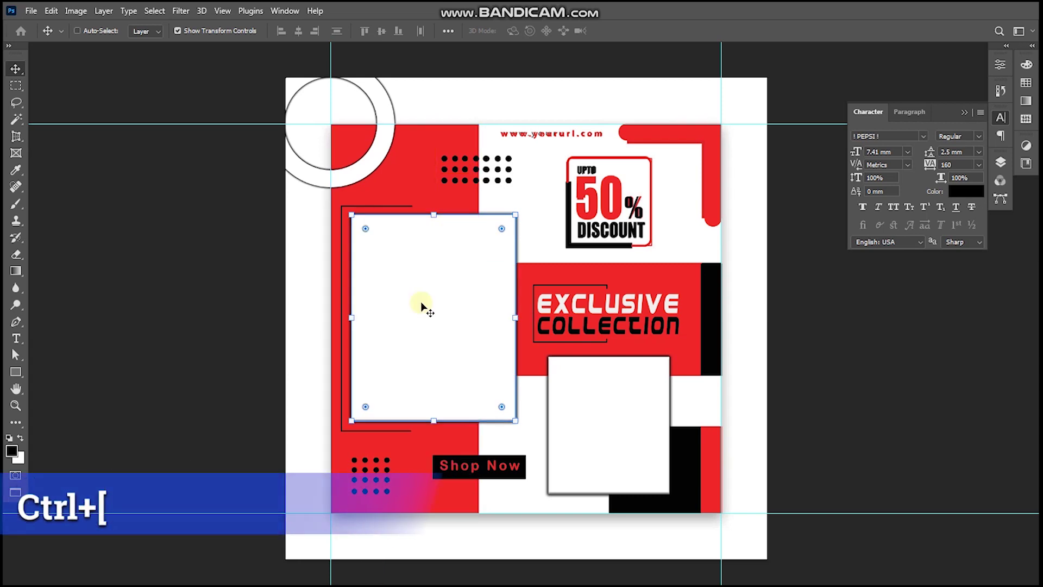
{"action": "left_click", "coordinate": [542, 270], "text": "ctrl"}
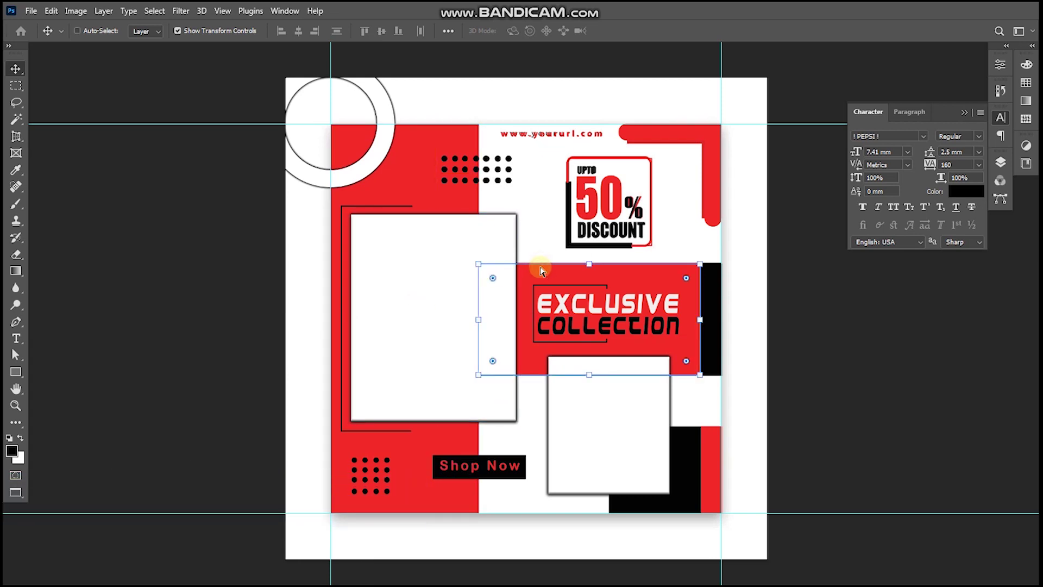
{"action": "key", "text": "ctrl+bracketright"}
- Add a black drop shadow to the red "EXCLUSIVE COLLECTION" banner with 100% opacity, 90° angle, 0 px distance, 30% spread and 38 px size
{"action": "left_click", "coordinate": [624, 310], "text": "ctrl"}
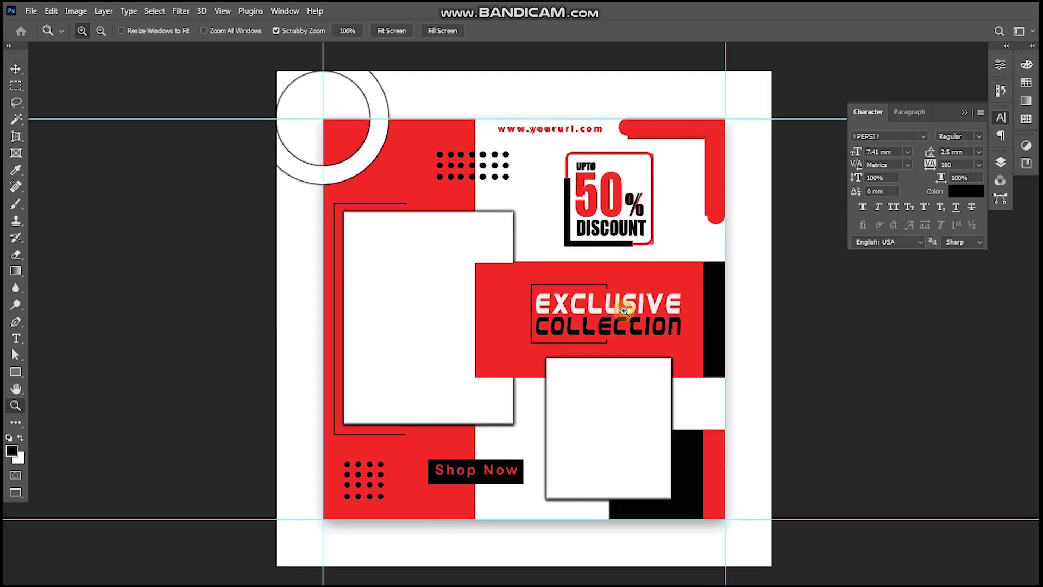
{"action": "left_click", "coordinate": [624, 310], "text": "ctrl"}
{"action": "left_click_drag", "start_coordinate": [293, 316], "coordinate": [322, 310]}
{"action": "left_click", "coordinate": [407, 260]}
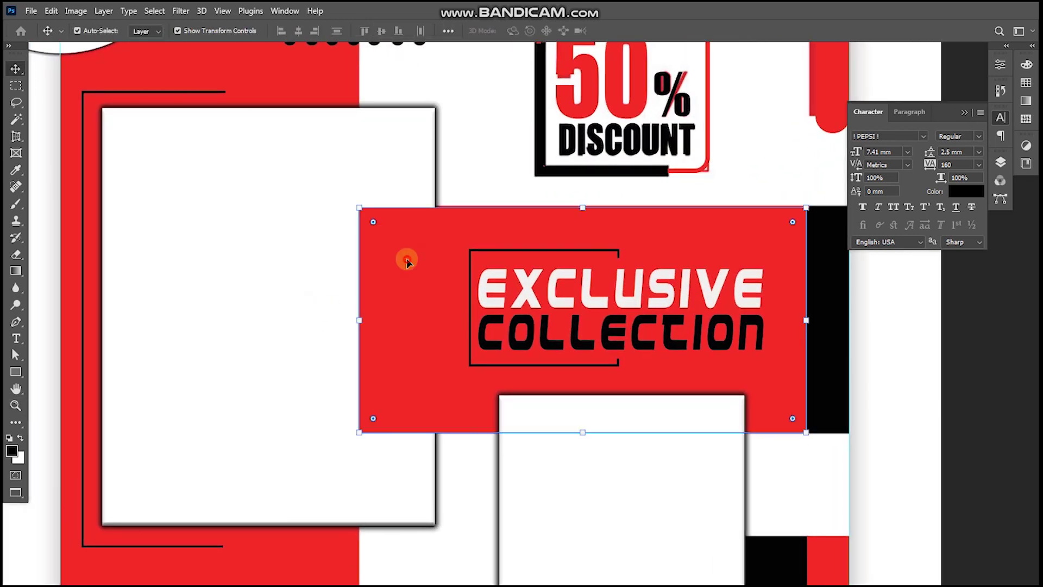
{"action": "left_click", "coordinate": [1003, 161]}
{"action": "scroll", "coordinate": [958, 369], "scroll_direction": "down", "scroll_amount": 10}
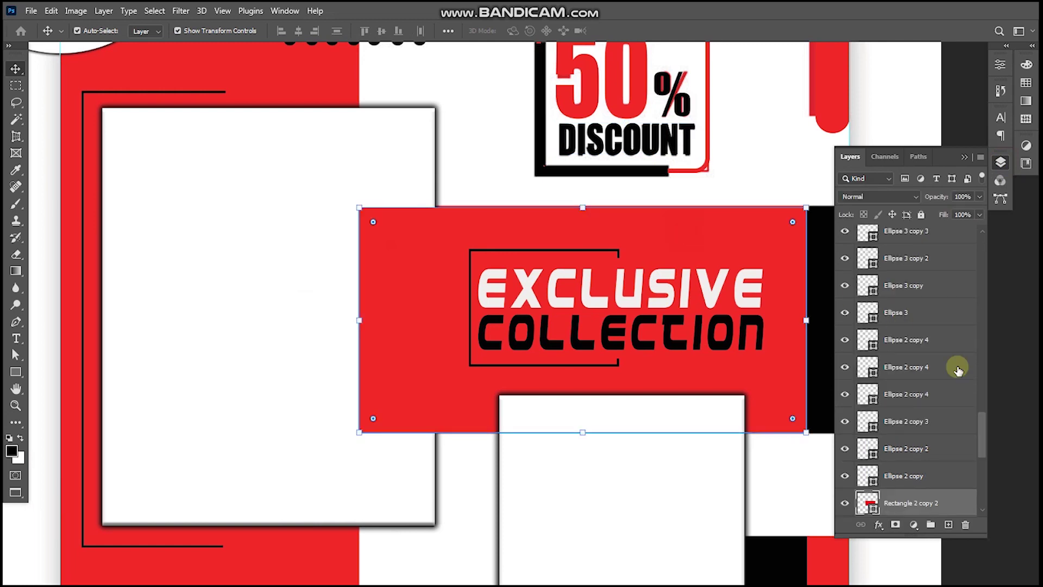
{"action": "right_click", "coordinate": [952, 511]}
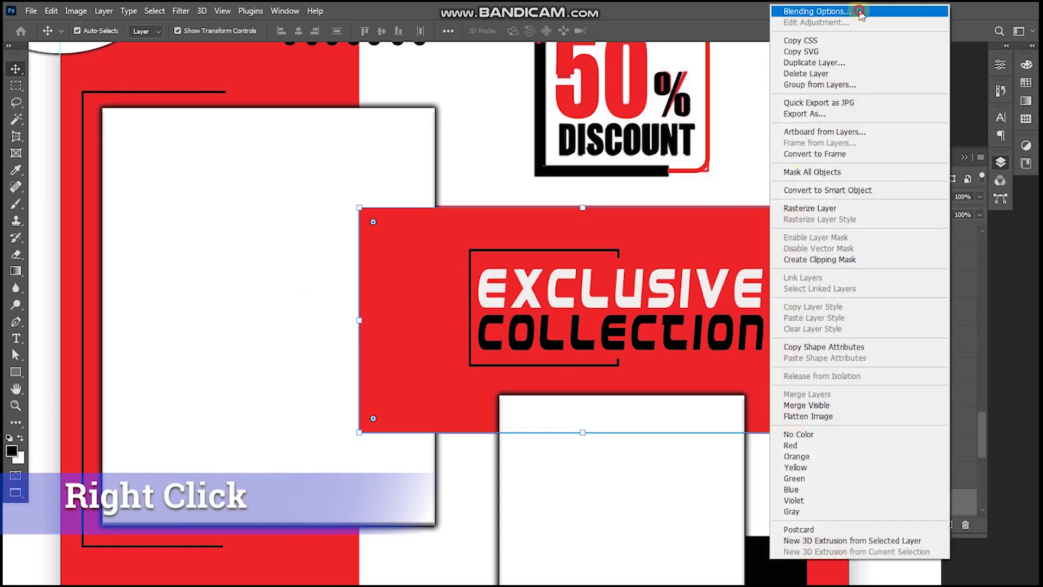
{"action": "left_click", "coordinate": [239, 333]}
{"action": "left_click", "coordinate": [567, 403]}
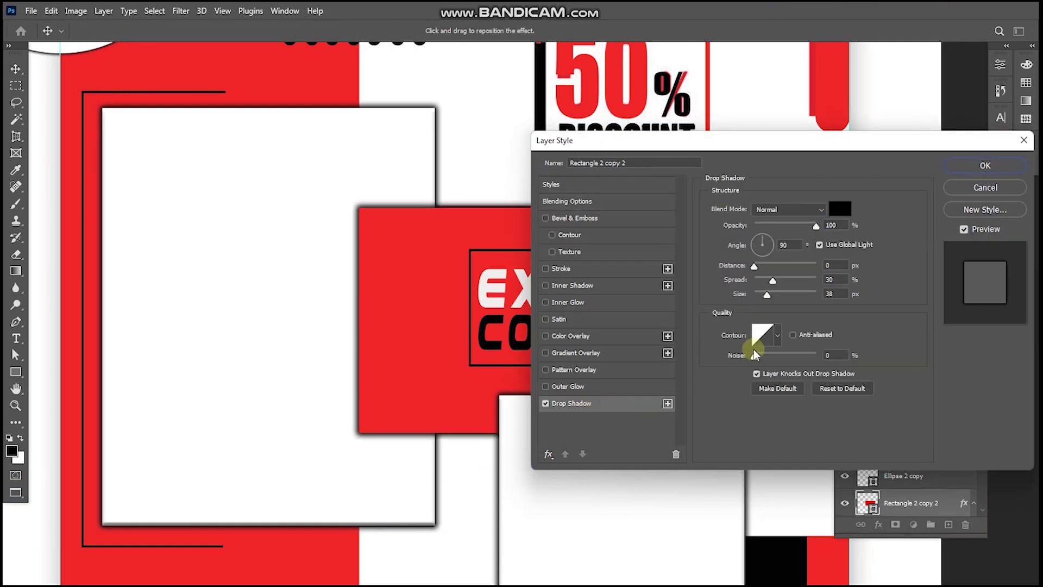
{"action": "left_click", "coordinate": [985, 165]}
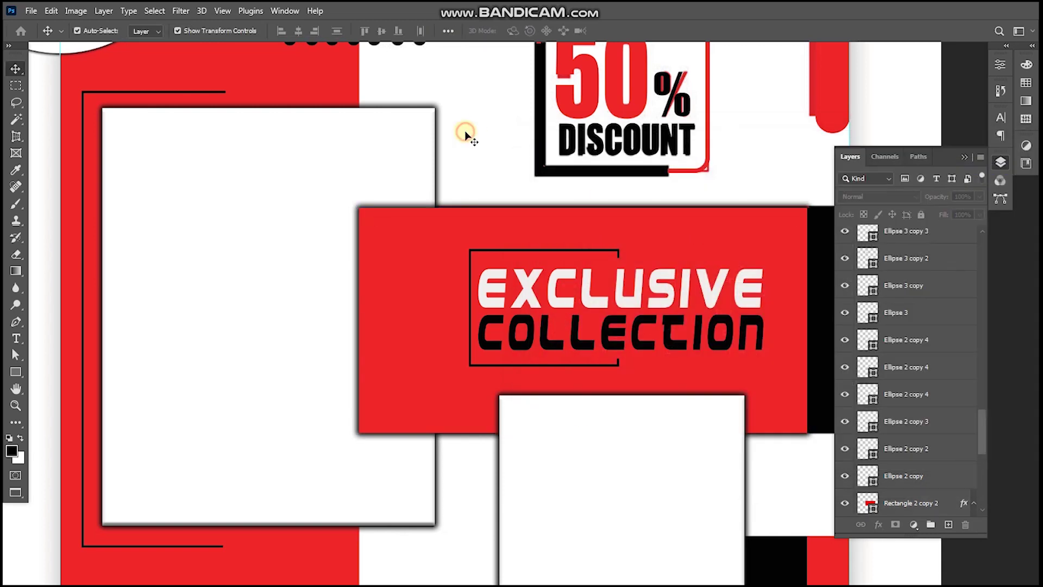
- Hide the locked reference poster layer that sits just above the background
{"action": "scroll", "coordinate": [966, 468], "scroll_direction": "down", "scroll_amount": 4}
{"action": "scroll", "coordinate": [817, 487], "scroll_direction": "up", "scroll_amount": 1}
{"action": "scroll", "coordinate": [903, 467], "scroll_direction": "down", "scroll_amount": 2}
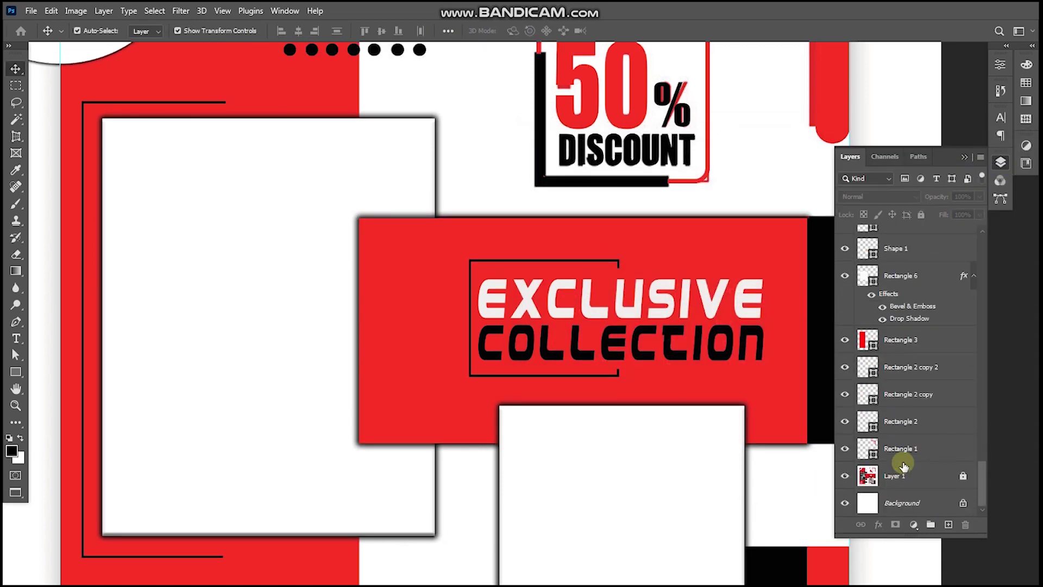
{"action": "left_click", "coordinate": [845, 477]}
- Switch to Chrome, copy the standing woman's photo from the opened article, and return to Photoshop
{"action": "key", "text": "alt+Tab"}
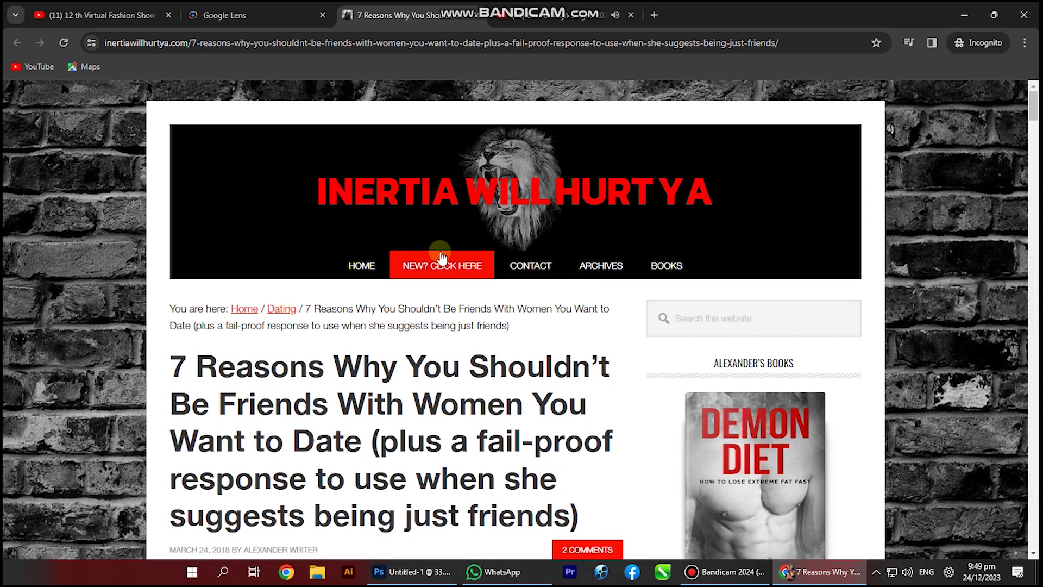
{"action": "scroll", "coordinate": [1035, 109], "scroll_direction": "down", "scroll_amount": 10}
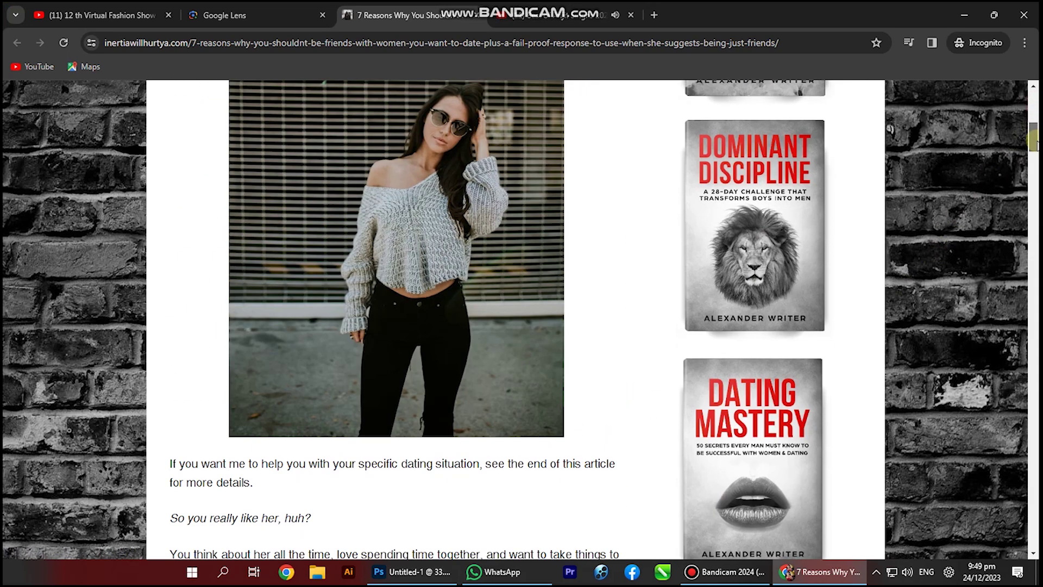
{"action": "right_click", "coordinate": [432, 137]}
{"action": "left_click", "coordinate": [465, 187]}
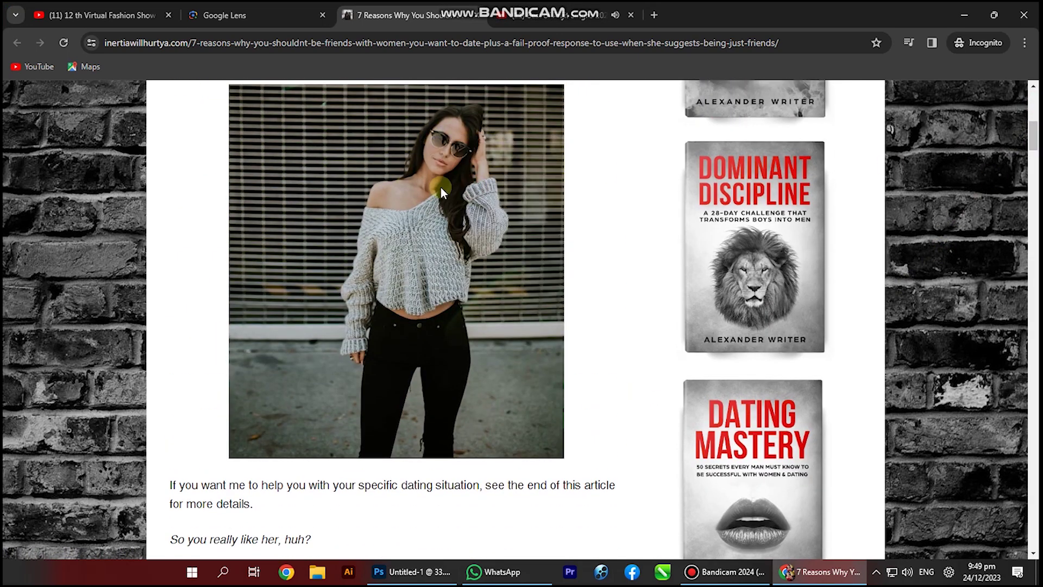
{"action": "key", "text": "alt+Tab"}
{"action": "key", "text": "ctrl+v"}
{"action": "left_click_drag", "start_coordinate": [502, 312], "coordinate": [287, 312]}
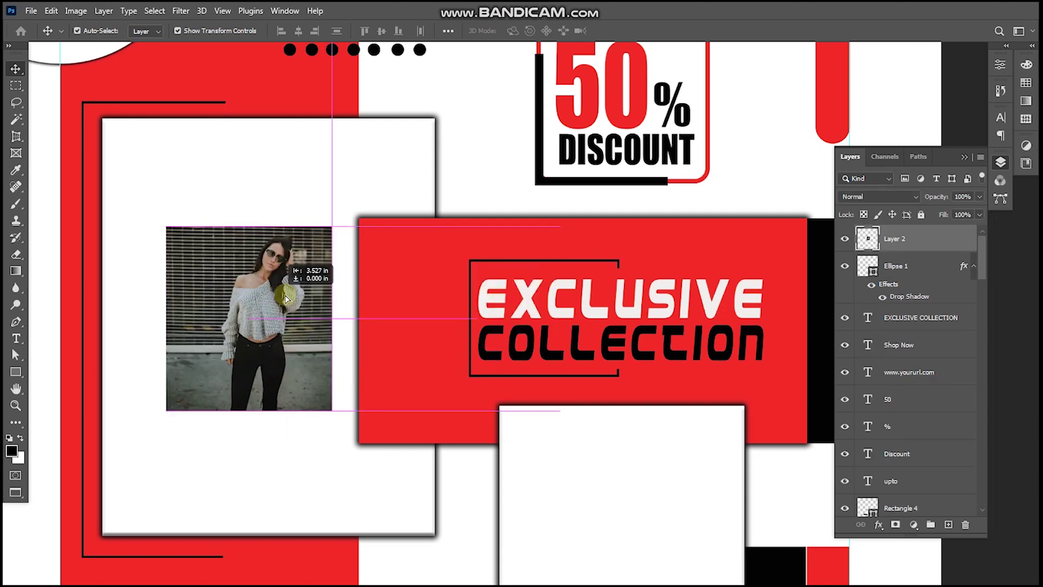
{"action": "left_click", "coordinate": [281, 163]}
{"action": "left_click", "coordinate": [294, 267]}
{"action": "key", "text": "Delete"}
- Paste the standing woman's photo directly above the large photo frame's layer and clip it to that frame
{"action": "left_click", "coordinate": [258, 205]}
{"action": "key", "text": "ctrl+v"}
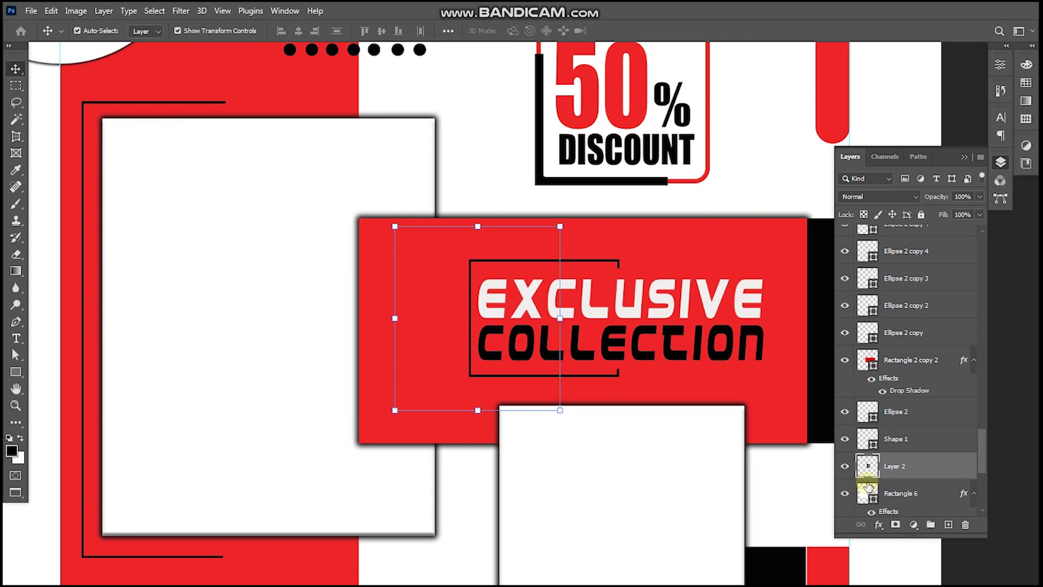
{"action": "left_click_drag", "start_coordinate": [417, 283], "coordinate": [352, 239]}
{"action": "key", "text": "ctrl+z"}
- Move the clipped photo into the large frame and scale it to about 233% so the standing woman fills it
{"action": "left_click", "coordinate": [930, 419]}
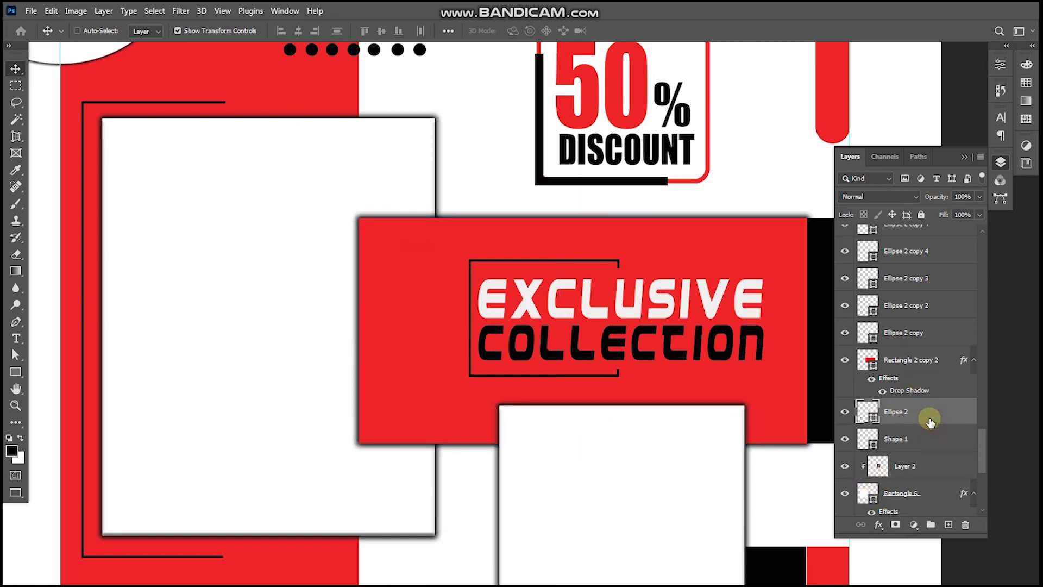
{"action": "key", "text": "ctrl+t"}
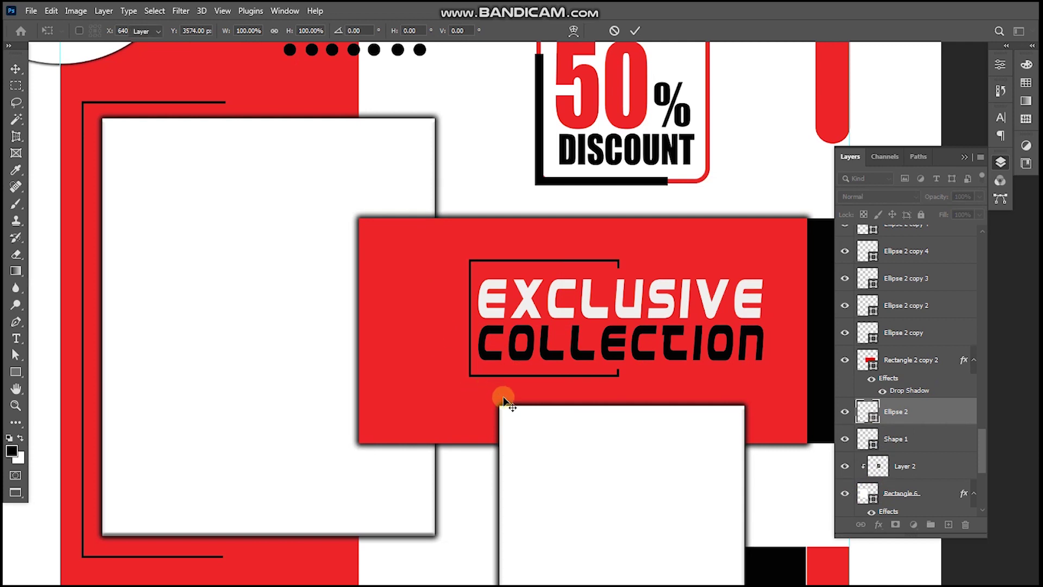
{"action": "left_click", "coordinate": [932, 466]}
{"action": "left_click_drag", "start_coordinate": [428, 318], "coordinate": [250, 283]}
{"action": "key", "text": "Return"}
{"action": "left_click_drag", "start_coordinate": [321, 275], "coordinate": [281, 105]}
{"action": "left_click_drag", "start_coordinate": [275, 451], "coordinate": [248, 538]}
{"action": "left_click_drag", "start_coordinate": [256, 482], "coordinate": [217, 484]}
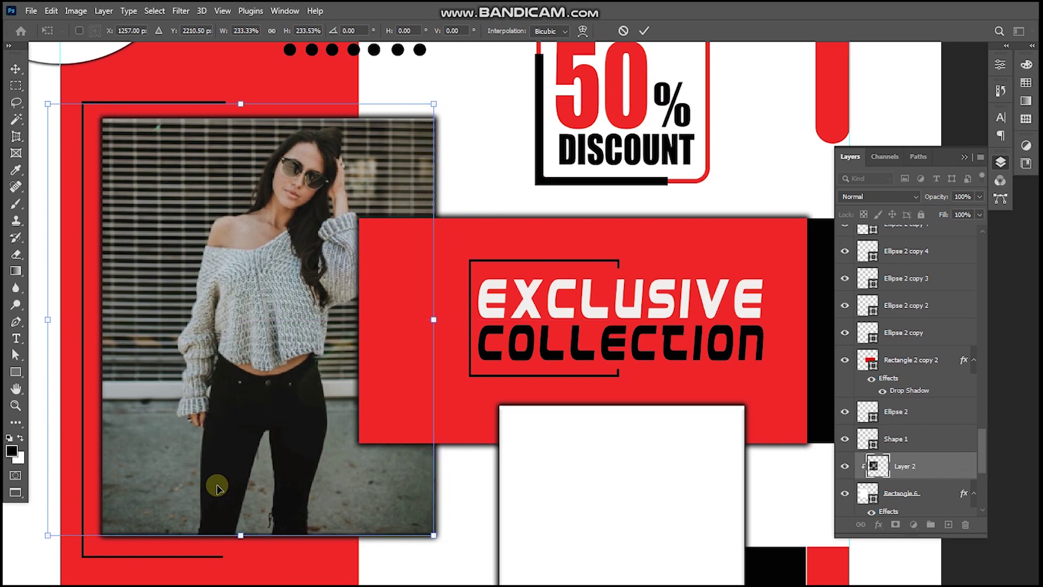
{"action": "key", "text": "Return"}
- Select the small photo frame, then switch to Chrome and search Google Lens for the second woman's photo in the reference poster
{"action": "scroll", "coordinate": [291, 391], "scroll_direction": "down", "scroll_amount": 1}
{"action": "left_click_drag", "start_coordinate": [427, 424], "coordinate": [305, 347]}
{"action": "left_click", "coordinate": [426, 458], "text": "ctrl"}
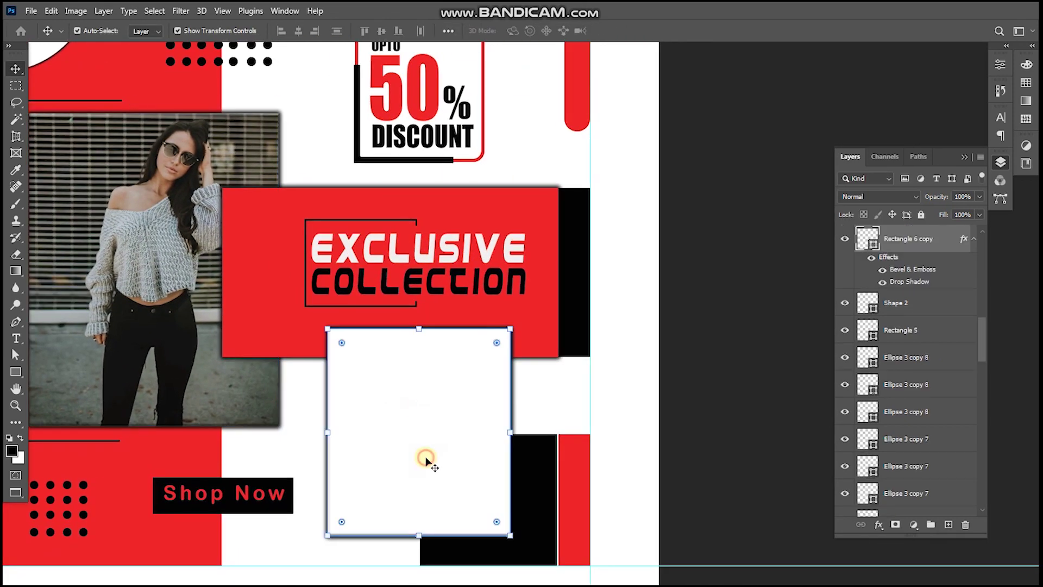
{"action": "key", "text": "alt+Tab"}
{"action": "left_click", "coordinate": [277, 8]}
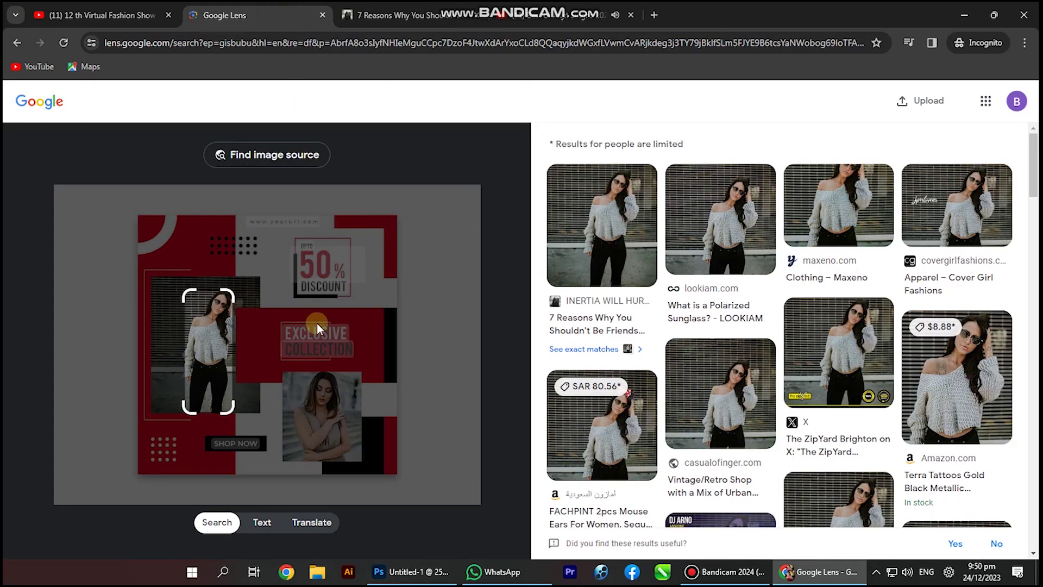
{"action": "left_click", "coordinate": [314, 422]}
{"action": "left_click_drag", "start_coordinate": [343, 386], "coordinate": [352, 375]}
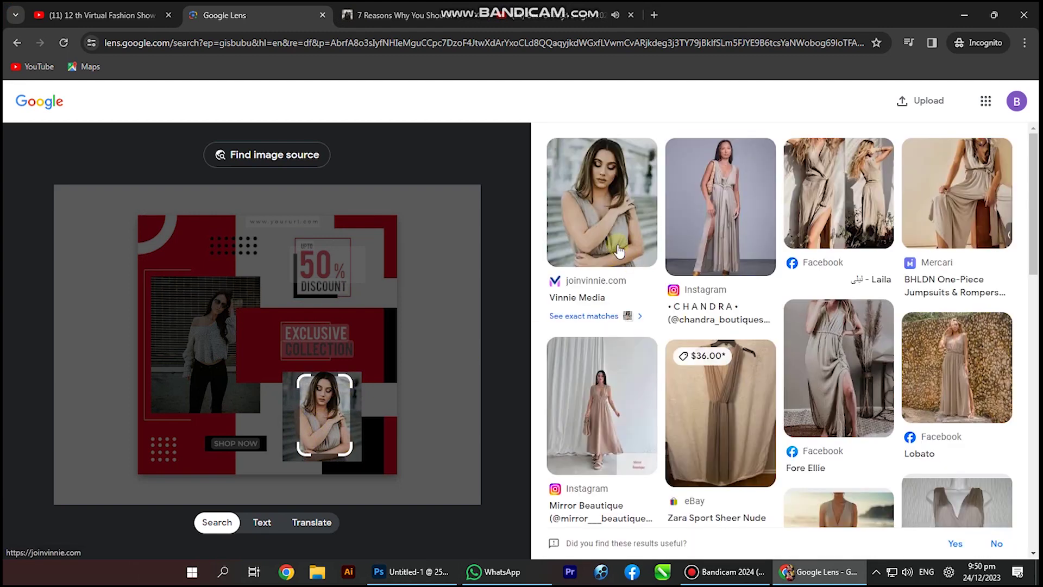
- Open the joinvinnie.com match in a new tab and copy its picture of the woman with crossed arms from the results
{"action": "middle_click", "coordinate": [614, 239]}
{"action": "right_click", "coordinate": [577, 185]}
{"action": "left_click", "coordinate": [639, 379]}
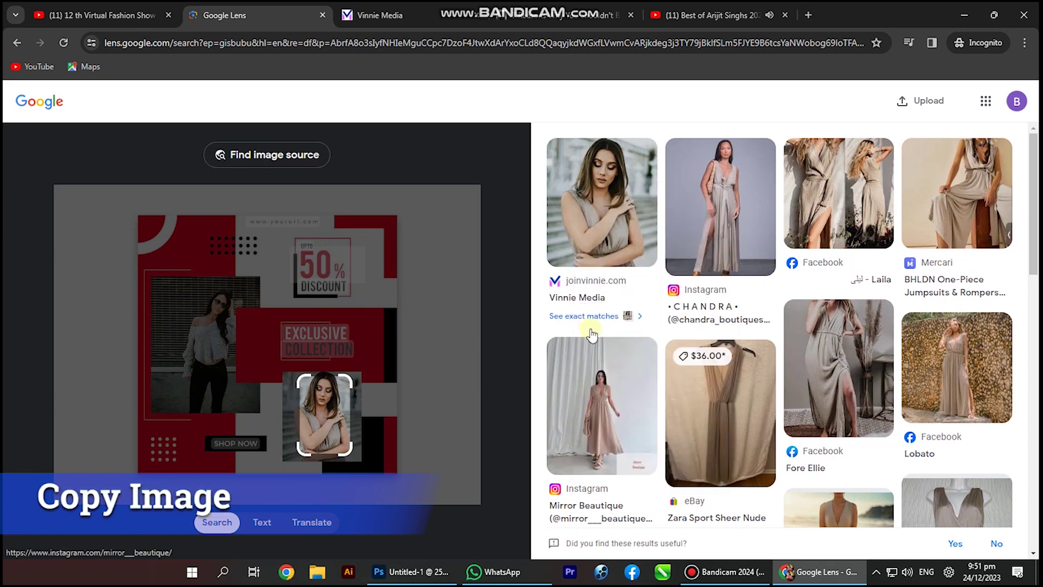
- Switch to Photoshop, paste the second woman's photo above the small frame, and scale it to about 500%
{"action": "key", "text": "alt+Tab"}
{"action": "key", "text": "ctrl+v"}
{"action": "left_click_drag", "start_coordinate": [334, 322], "coordinate": [428, 311]}
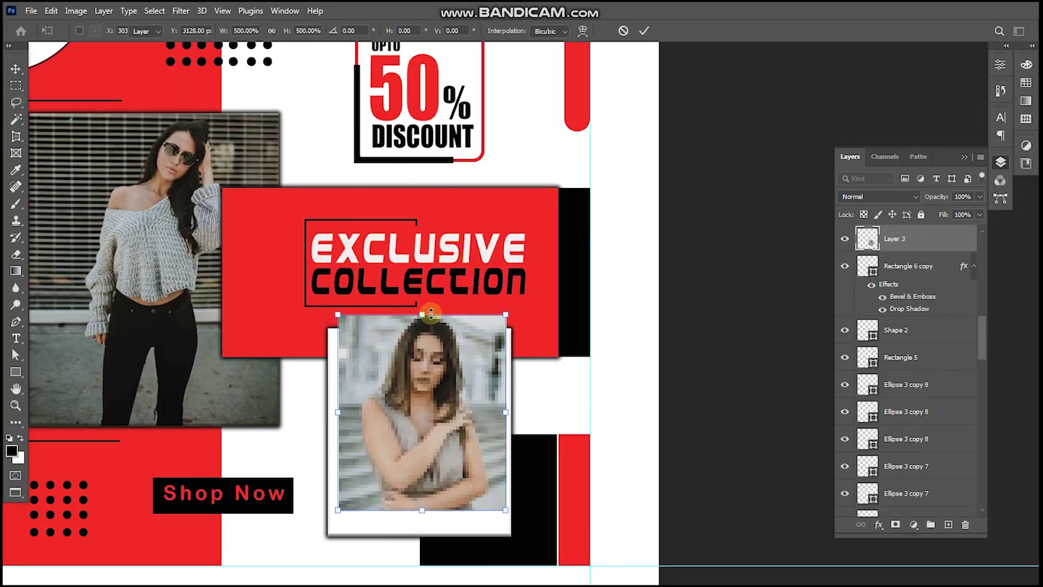
{"action": "key", "text": "Return"}
- Clip the second woman's photo to the small frame, then reposition and enlarge it to fill the frame
{"action": "left_click_drag", "start_coordinate": [419, 428], "coordinate": [449, 429]}
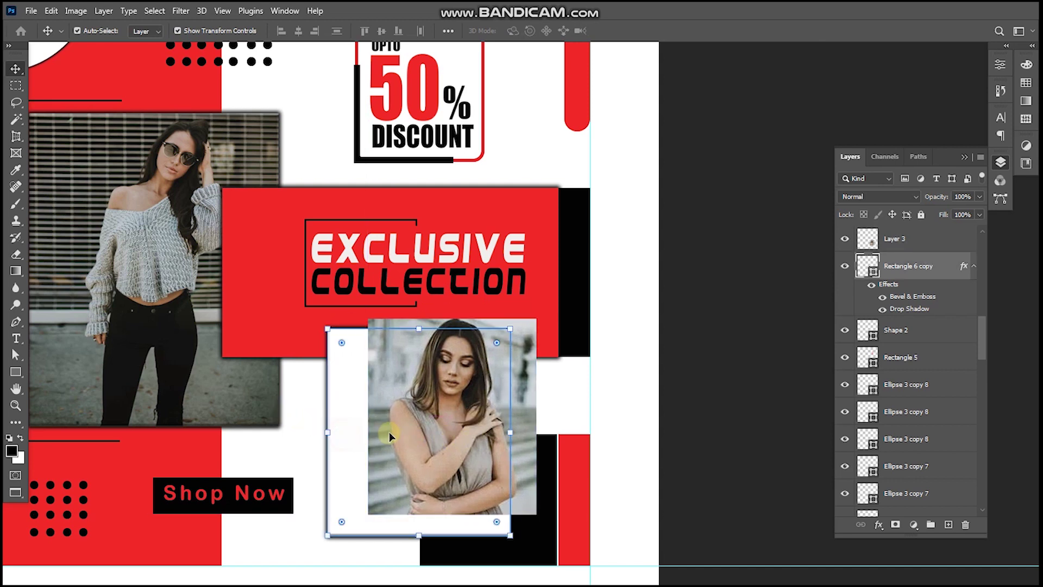
{"action": "left_click", "coordinate": [864, 248], "text": "alt"}
{"action": "left_click_drag", "start_coordinate": [438, 422], "coordinate": [398, 451]}
{"action": "left_click_drag", "start_coordinate": [495, 348], "coordinate": [518, 325]}
{"action": "key", "text": "Return"}
{"action": "key", "text": "ctrl+0"}
{"action": "left_click", "coordinate": [656, 117]}
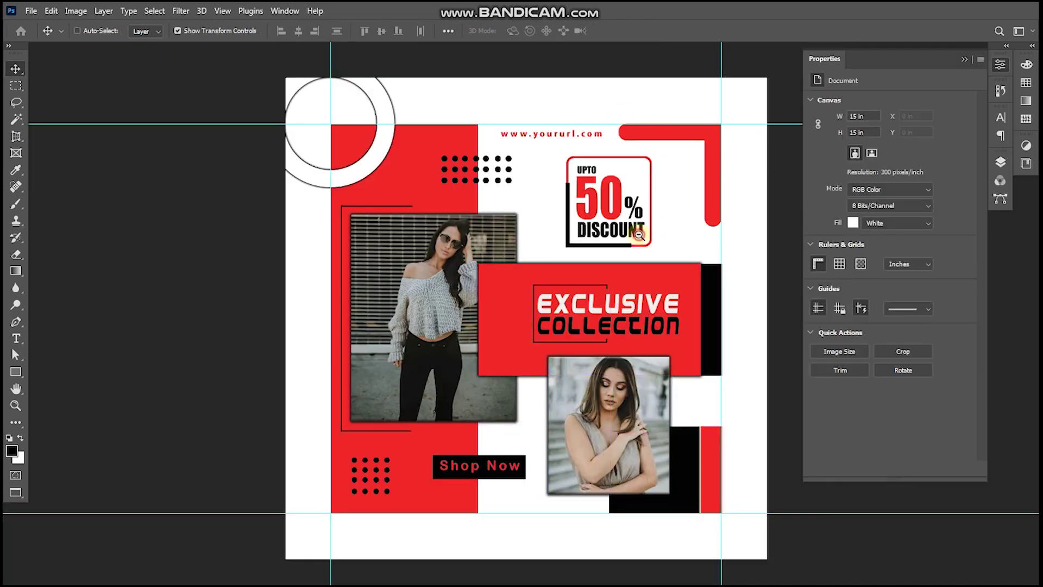
- Select all the poster's elements together and scale them to about 119.9% towards the canvas edges
{"action": "left_click", "coordinate": [639, 235], "text": "alt"}
{"action": "left_click_drag", "start_coordinate": [745, 151], "coordinate": [335, 450]}
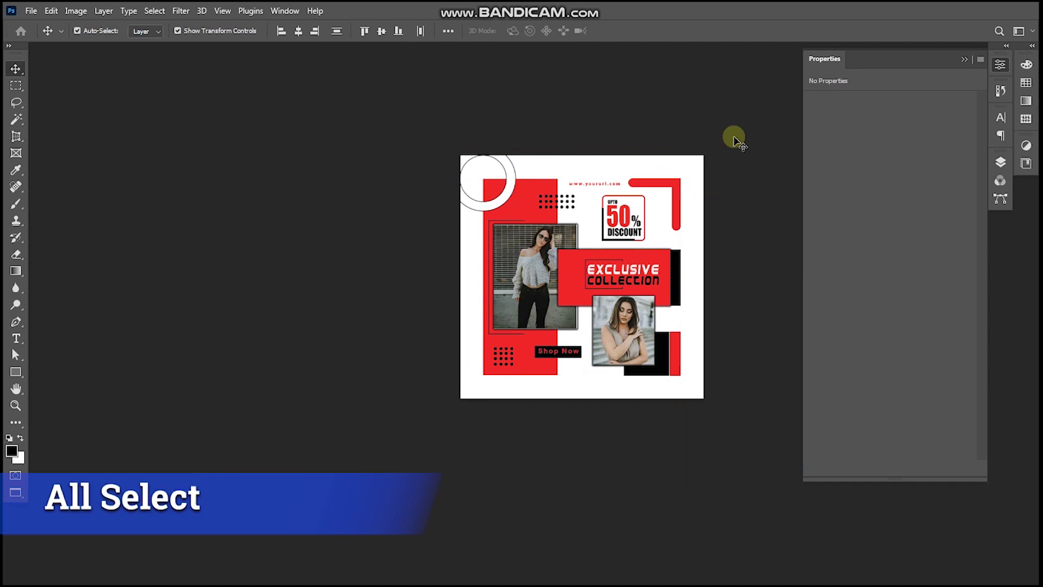
{"action": "left_click_drag", "start_coordinate": [753, 100], "coordinate": [392, 450]}
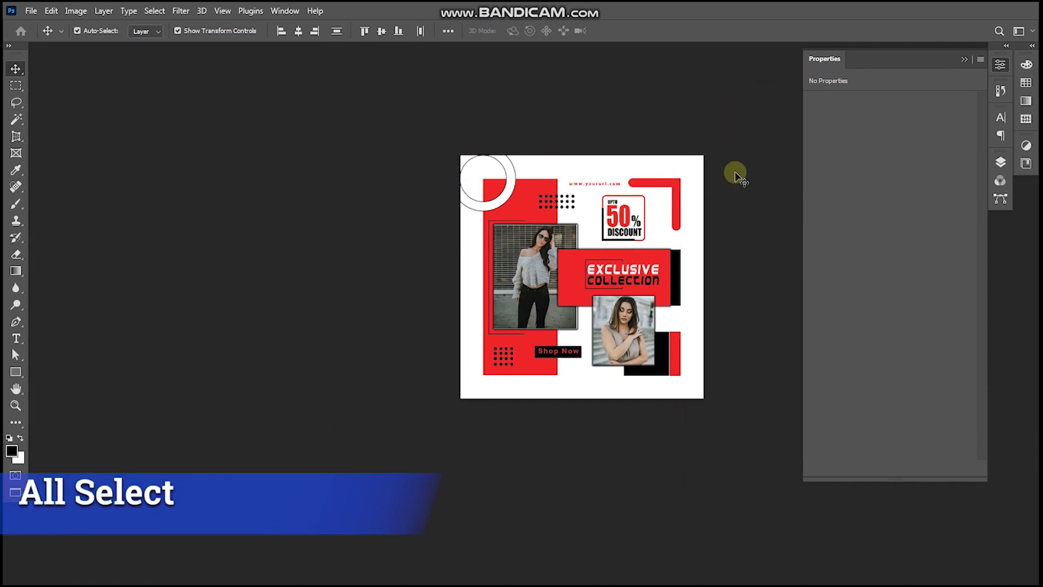
{"action": "left_click_drag", "start_coordinate": [736, 173], "coordinate": [467, 435]}
{"action": "left_click", "coordinate": [1001, 163]}
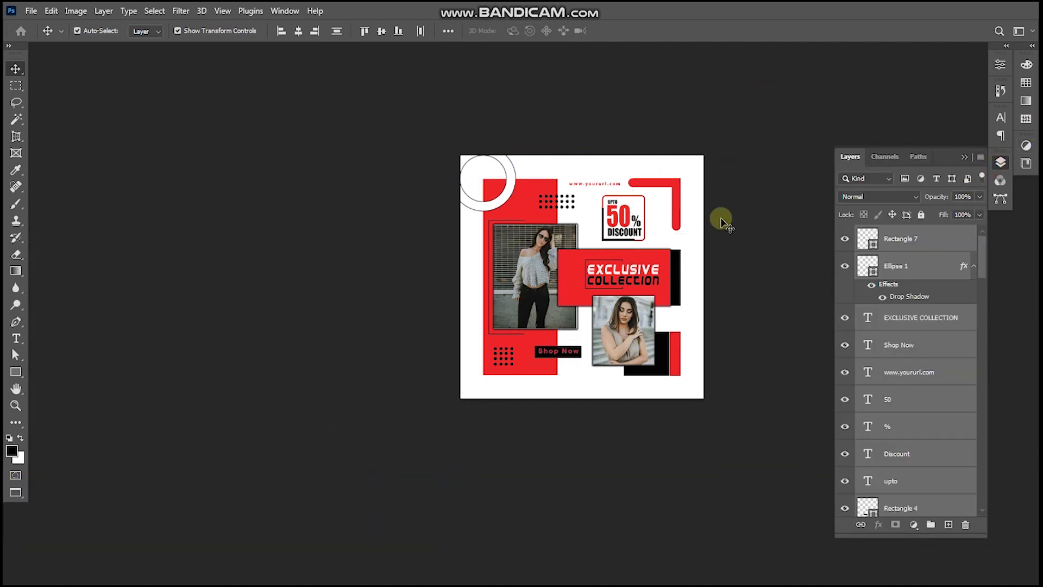
{"action": "key", "text": "ctrl+t"}
{"action": "left_click_drag", "start_coordinate": [679, 261], "coordinate": [704, 262]}
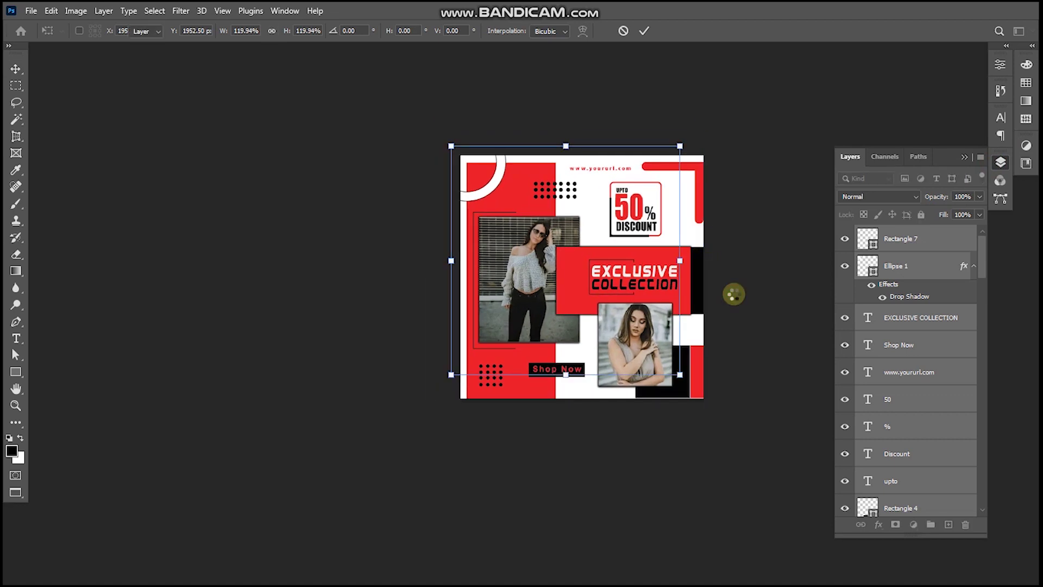
{"action": "key", "text": "Return"}
- Enlarge the selected poster elements by about 103% more so the design covers the whole canvas
{"action": "left_click_drag", "start_coordinate": [429, 124], "coordinate": [418, 119]}
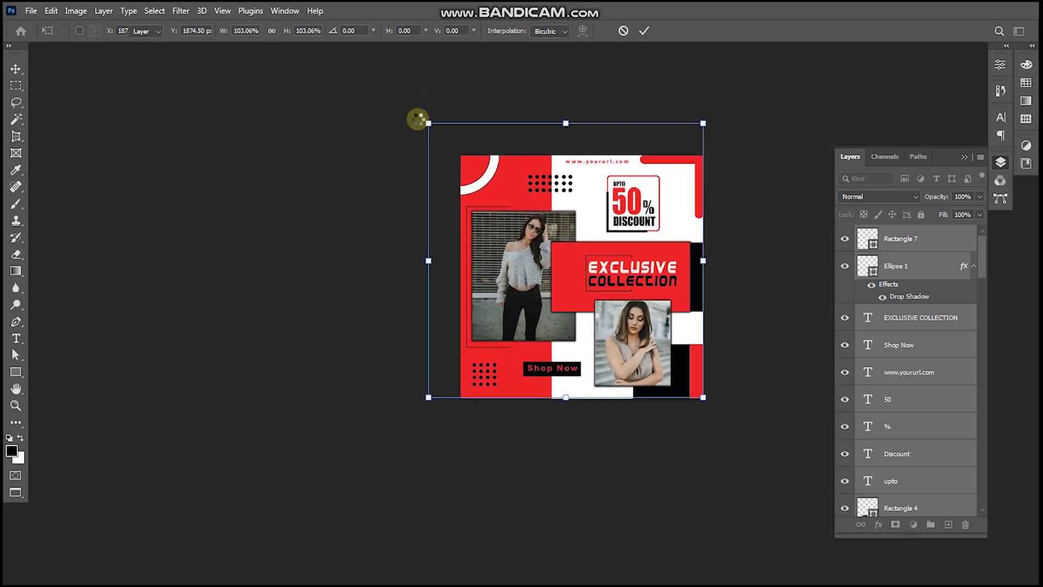
{"action": "key", "text": "ctrl+plus"}
{"action": "key", "text": "Return"}
{"action": "left_click", "coordinate": [218, 249], "text": "ctrl"}
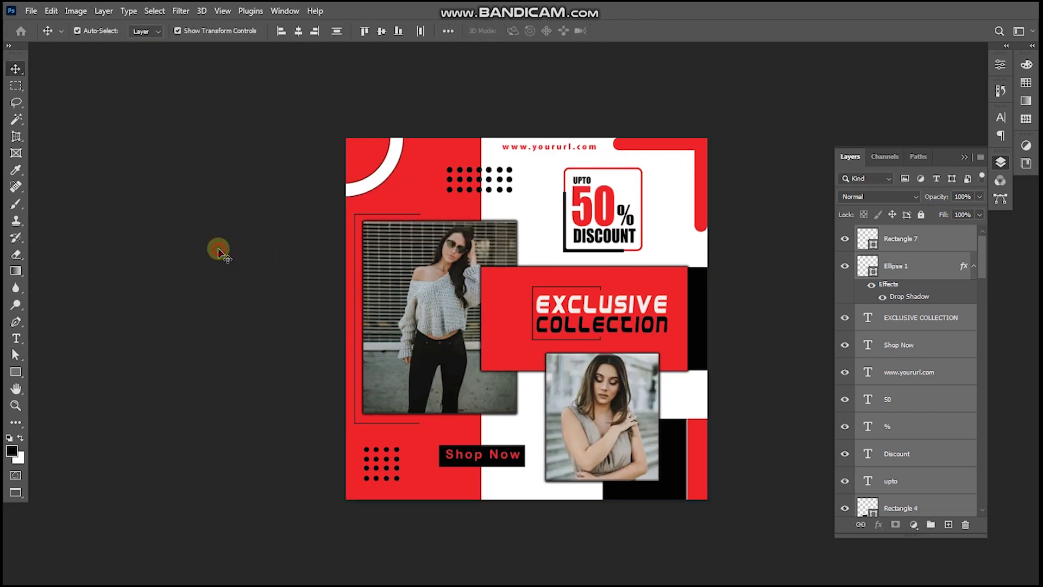
- Unlock the Background layer at the bottom of the layer stack so it becomes a regular editable layer
{"action": "left_click", "coordinate": [427, 190], "text": "ctrl"}
{"action": "key", "text": "ctrl+plus"}
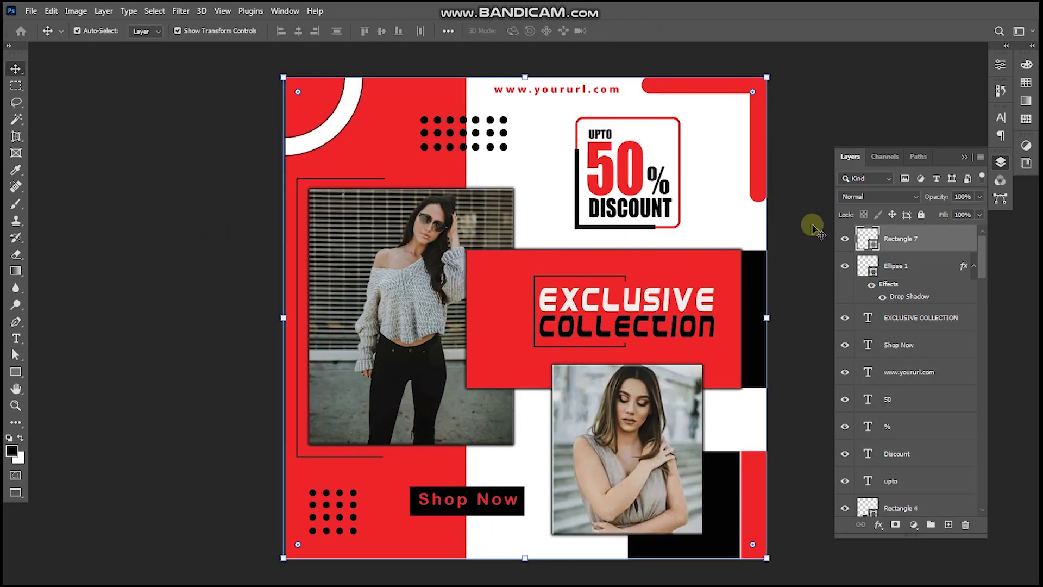
{"action": "scroll", "coordinate": [941, 331], "scroll_direction": "down", "scroll_amount": 2}
{"action": "left_click_drag", "start_coordinate": [986, 274], "coordinate": [989, 495]}
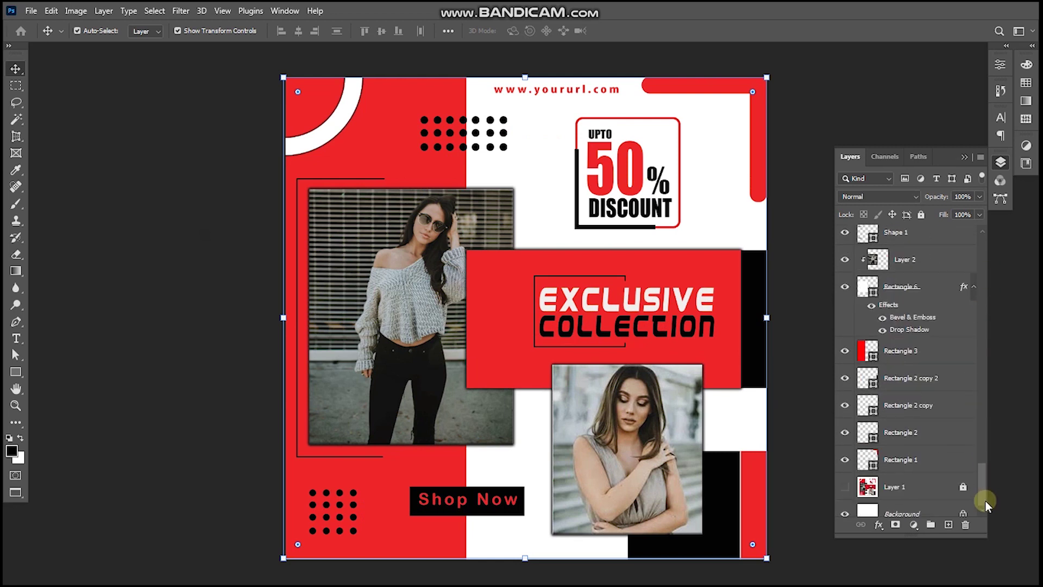
{"action": "left_click", "coordinate": [938, 503]}
- Add a Bevel & Emboss texture to the white background layer using a pattern from the Water group
{"action": "right_click", "coordinate": [939, 507]}
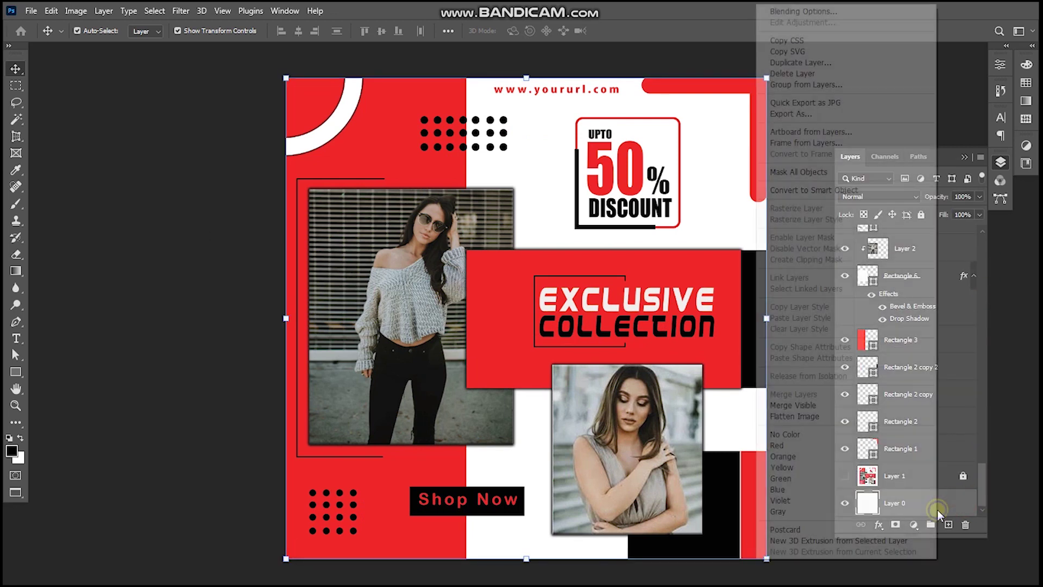
{"action": "left_click", "coordinate": [902, 12]}
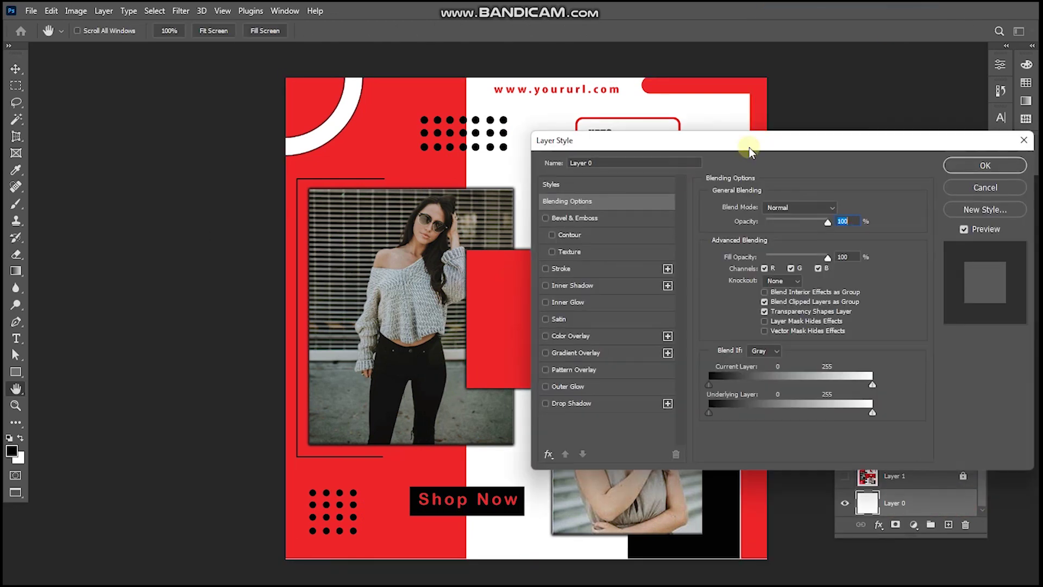
{"action": "left_click", "coordinate": [616, 251]}
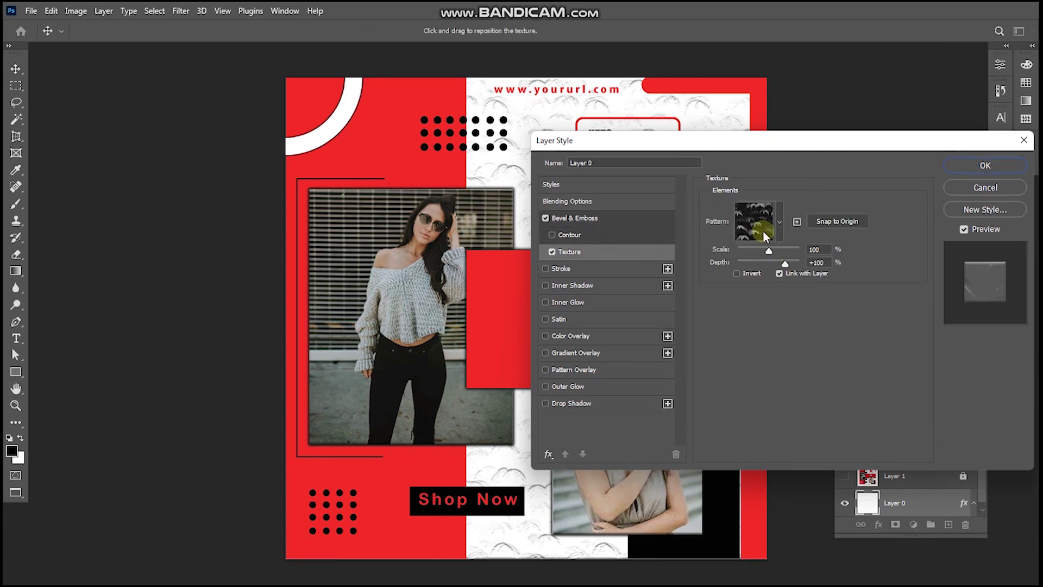
{"action": "left_click", "coordinate": [779, 223]}
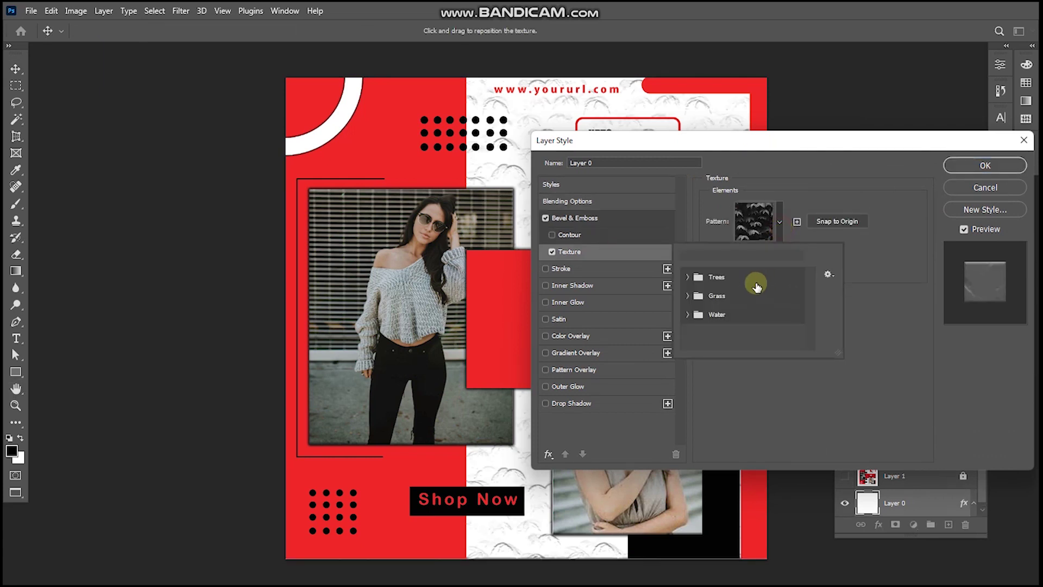
{"action": "left_click", "coordinate": [689, 315]}
{"action": "left_click", "coordinate": [725, 335]}
{"action": "left_click", "coordinate": [985, 165]}
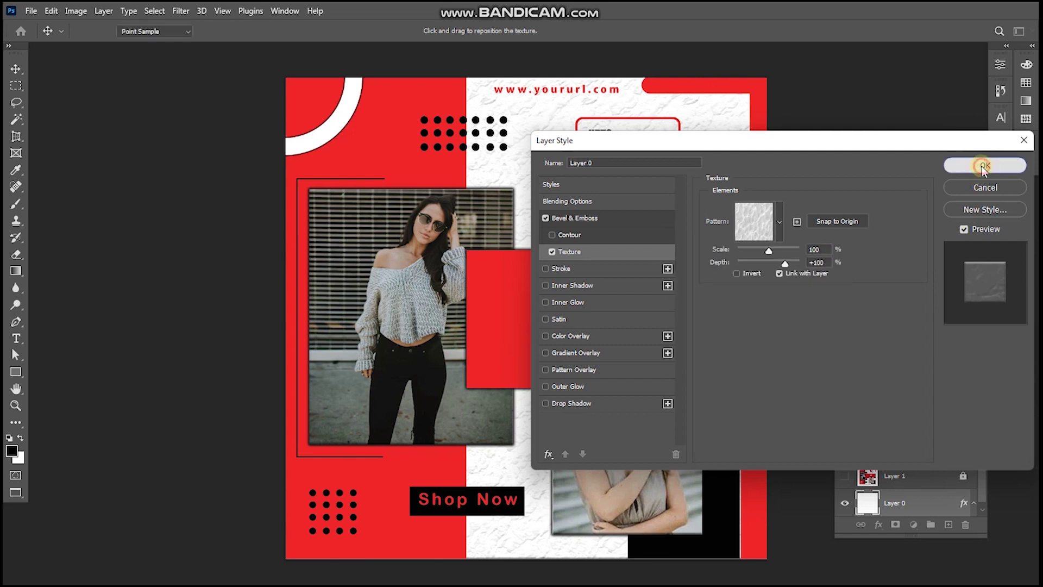
{"action": "left_click", "coordinate": [984, 165]}
- Reopen the background layer's style settings and set the texture depth to -50%
{"action": "right_click", "coordinate": [948, 498]}
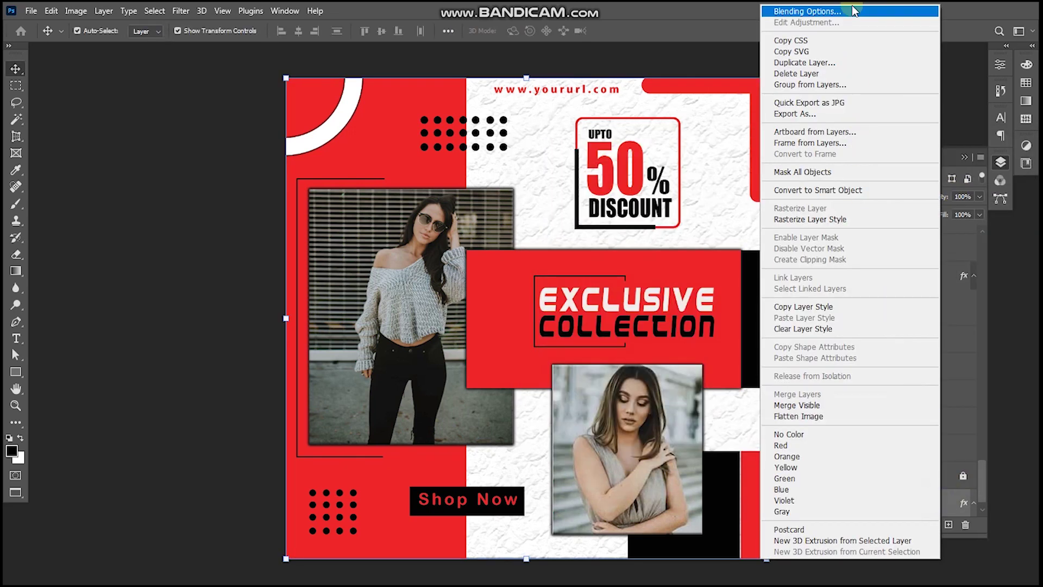
{"action": "left_click", "coordinate": [791, 9]}
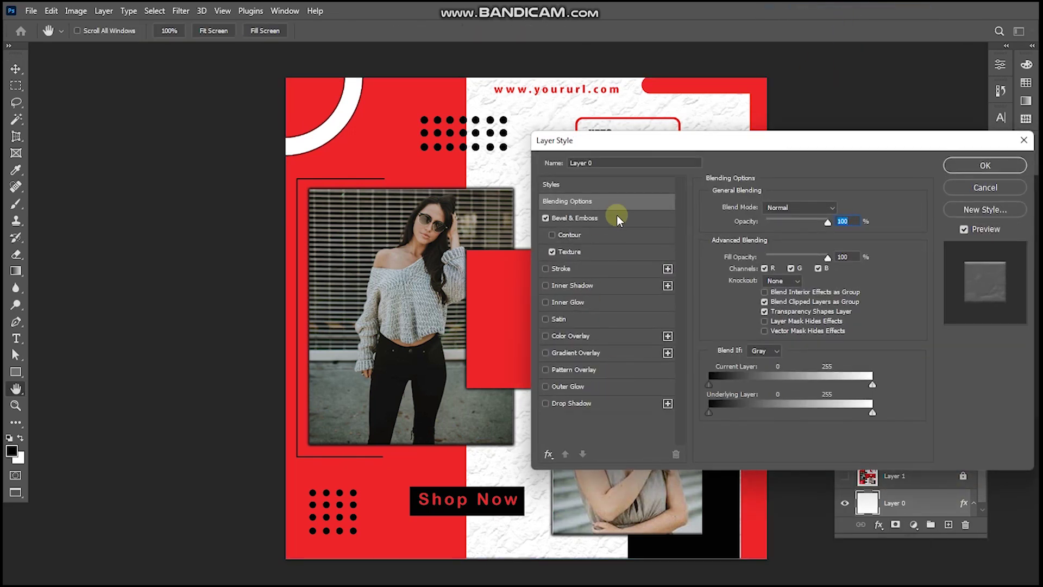
{"action": "left_click", "coordinate": [618, 251]}
{"action": "left_click_drag", "start_coordinate": [772, 263], "coordinate": [761, 266]}
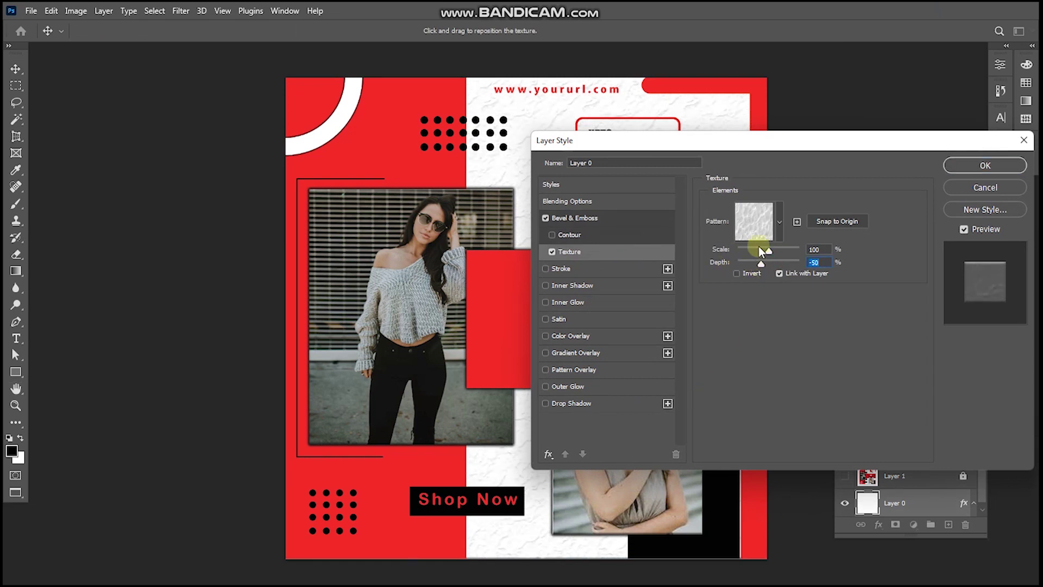
{"action": "left_click", "coordinate": [610, 404]}
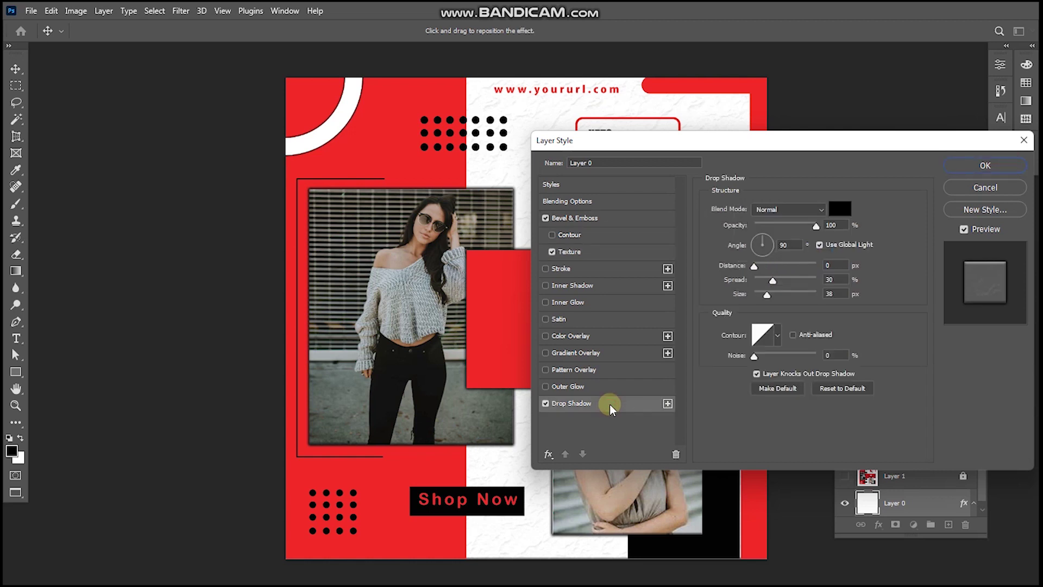
- Add a Gradient Overlay to the background layer and set its starting colour stop to light grey, CMYK 0, 0, 0, 25
{"action": "left_click", "coordinate": [584, 354]}
{"action": "left_click", "coordinate": [826, 237]}
{"action": "left_click", "coordinate": [650, 303]}
{"action": "left_click", "coordinate": [708, 362]}
{"action": "double_click", "coordinate": [913, 301]}
{"action": "type", "text": "0"}
{"action": "key", "text": "Tab"}
{"action": "type", "text": "0"}
{"action": "key", "text": "Tab"}
{"action": "type", "text": "2"}
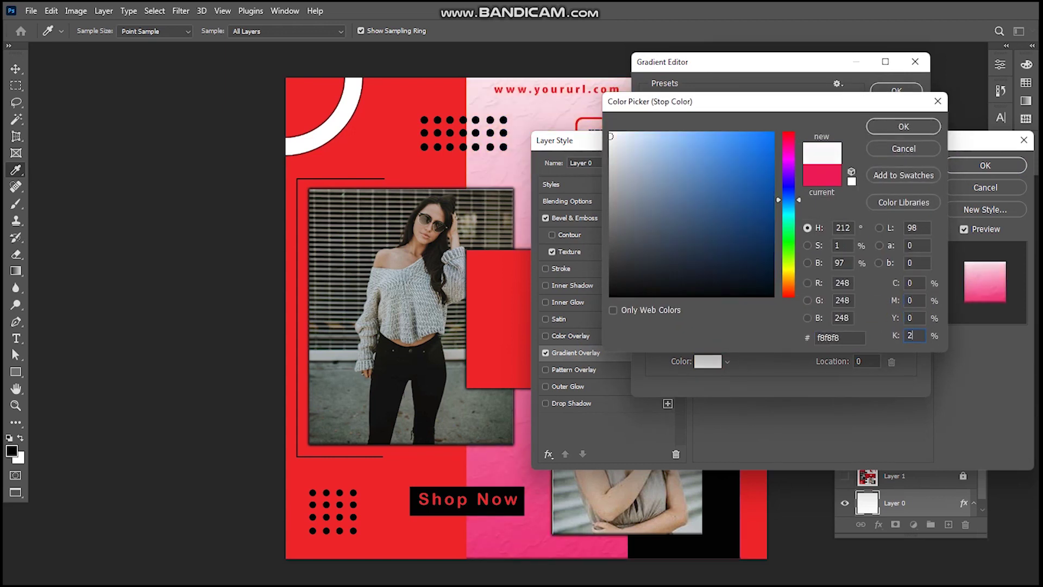
{"action": "type", "text": "5"}
{"action": "left_click", "coordinate": [892, 130]}
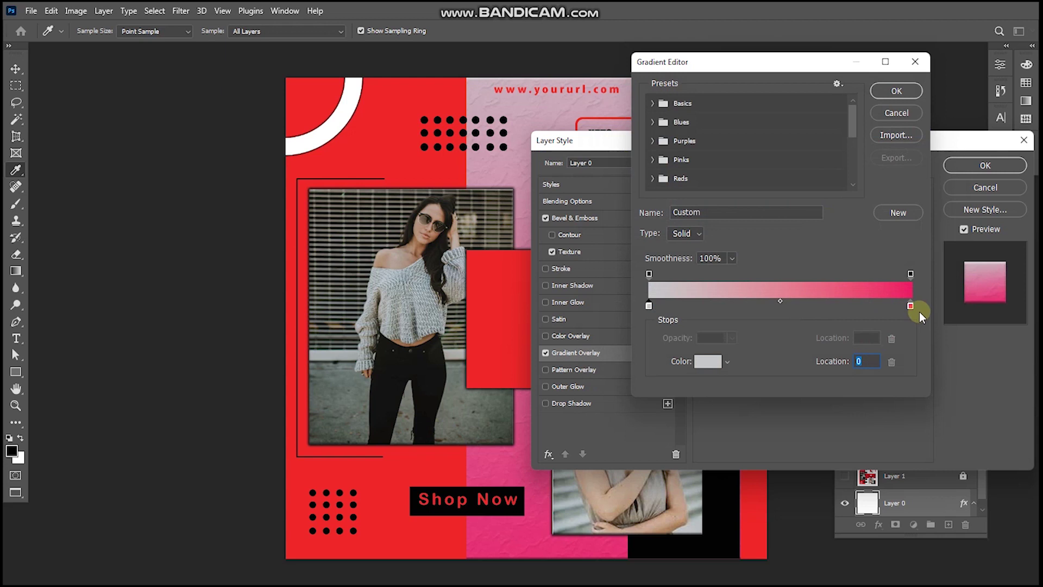
- Set the gradient's end colour stop to white, ffffff, and accept the edited gradient
{"action": "left_click", "coordinate": [701, 362]}
{"action": "left_click_drag", "start_coordinate": [621, 177], "coordinate": [510, 104]}
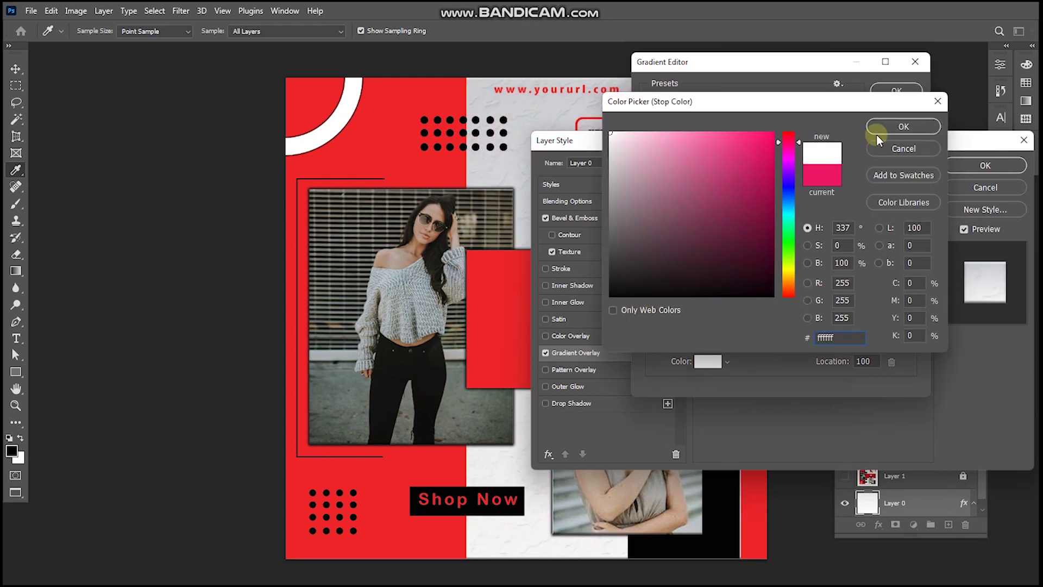
{"action": "left_click", "coordinate": [889, 128]}
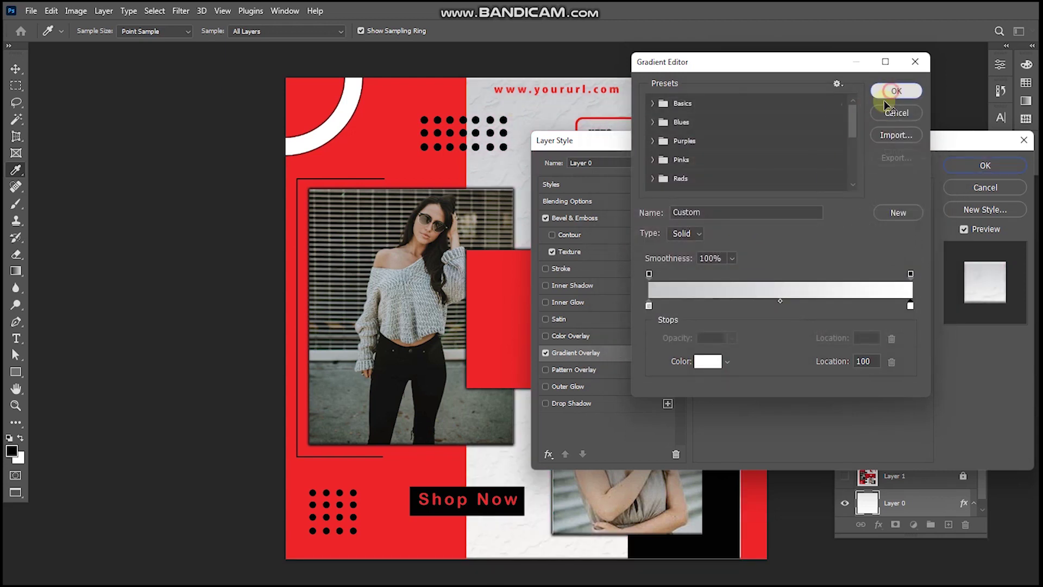
{"action": "left_click", "coordinate": [895, 91]}
- Change the gradient overlay to Radial style with a 0° angle and apply the layer style to the background
{"action": "left_click", "coordinate": [791, 253]}
{"action": "left_click", "coordinate": [789, 284]}
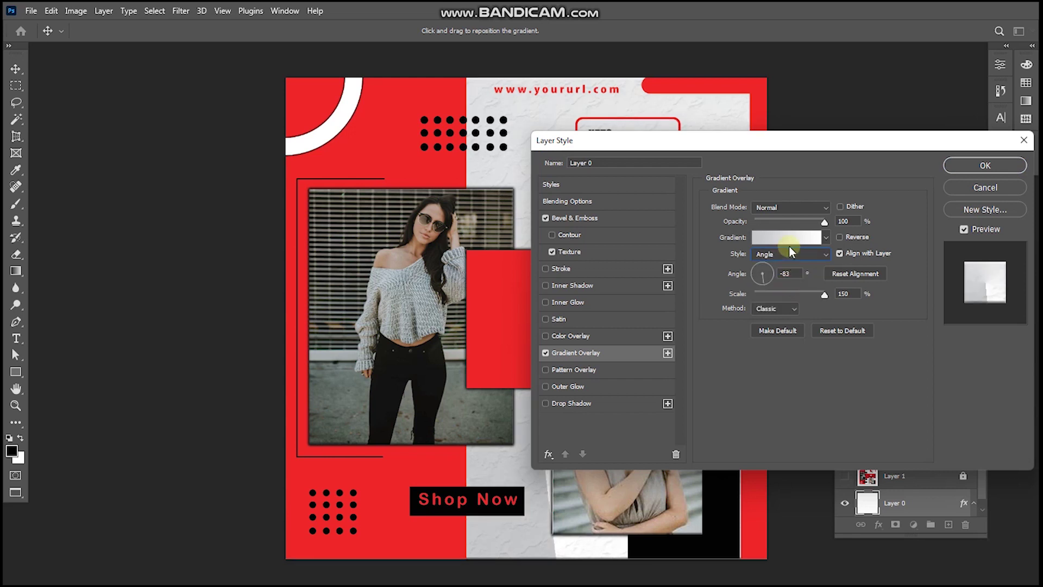
{"action": "left_click", "coordinate": [794, 275]}
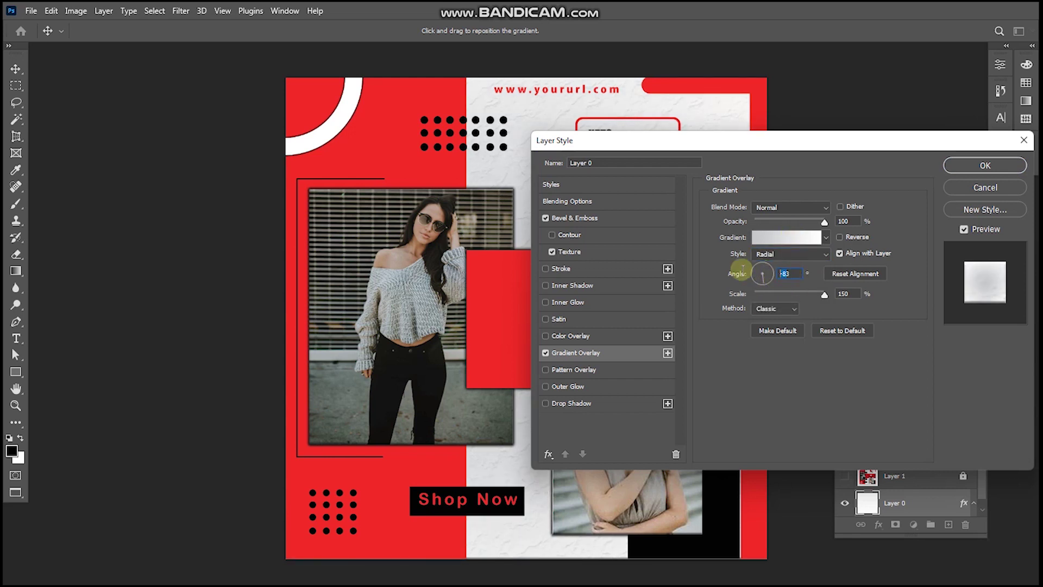
{"action": "type", "text": "0"}
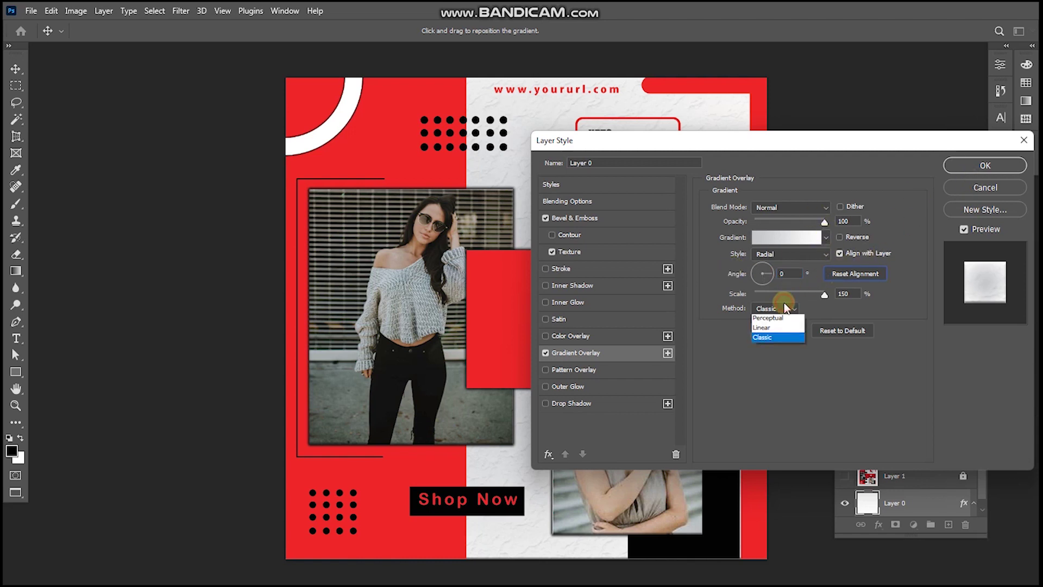
{"action": "left_click", "coordinate": [992, 165]}
- Cycle through the screen modes to view the finished poster full screen
{"action": "key", "text": "f"}
{"action": "key", "text": "f"}
{"action": "key", "text": "f"}
{"action": "key", "text": "f"}
{"action": "key", "text": "f"}
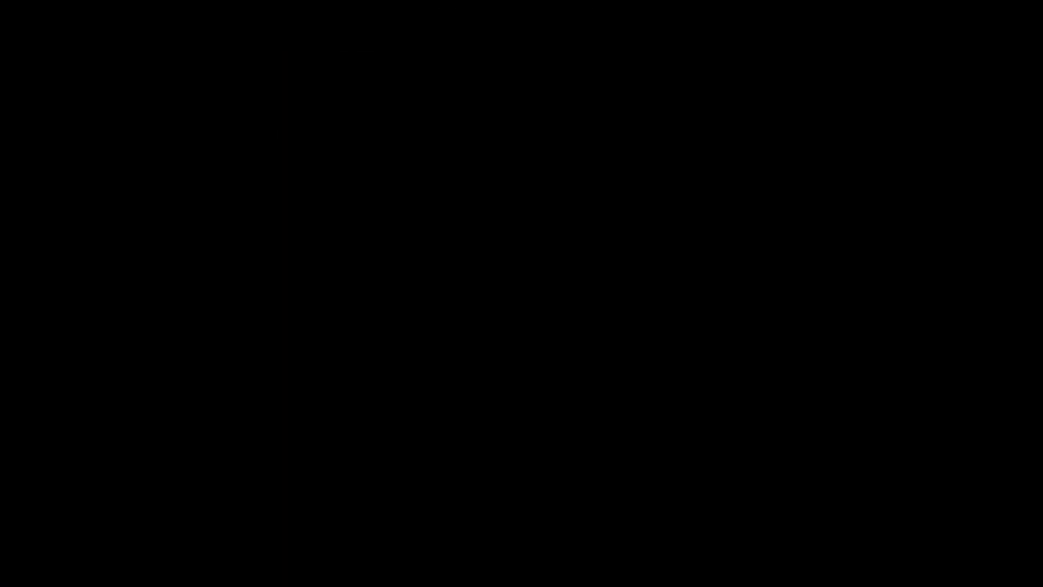